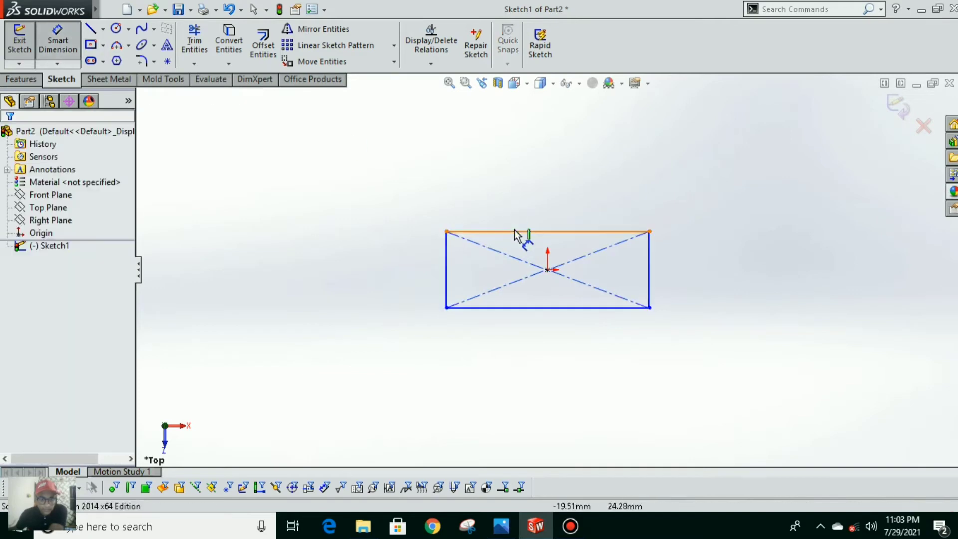
Dimension the center rectangle on the Top Plane to 130 mm wide and 50 mm high
{"action": "left_click", "coordinate": [514, 231]}
{"action": "left_click", "coordinate": [534, 185]}
{"action": "type", "text": "130"}
{"action": "key", "text": "Return"}
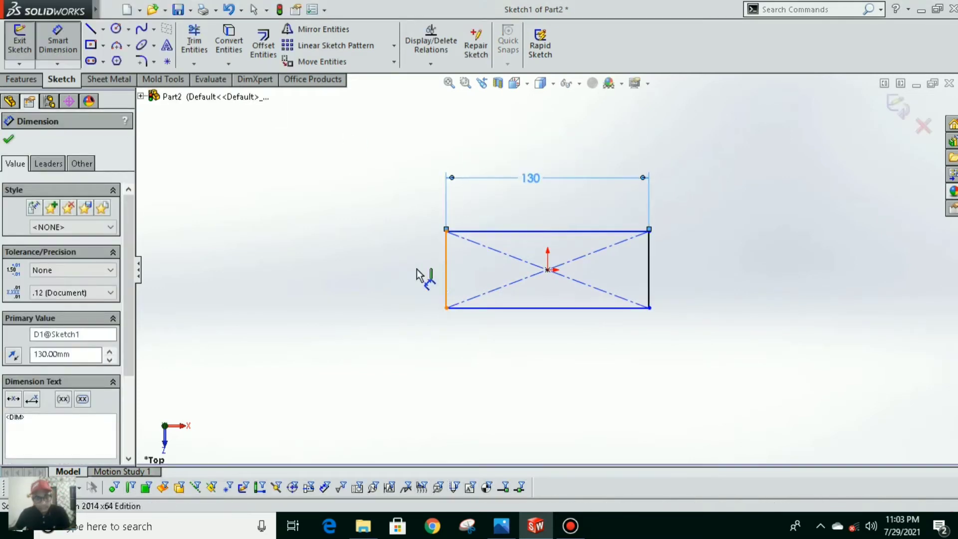
{"action": "left_click", "coordinate": [444, 269]}
{"action": "left_click", "coordinate": [367, 267]}
{"action": "key", "text": "Return"}
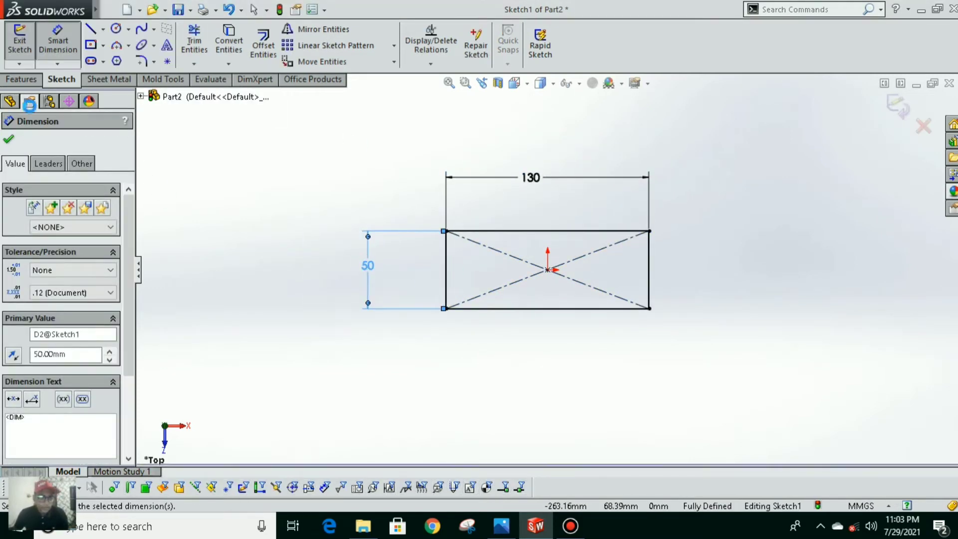
Extrude the rectangle upward with a blind depth of 170 mm
{"action": "left_click", "coordinate": [22, 79]}
{"action": "left_click", "coordinate": [26, 45]}
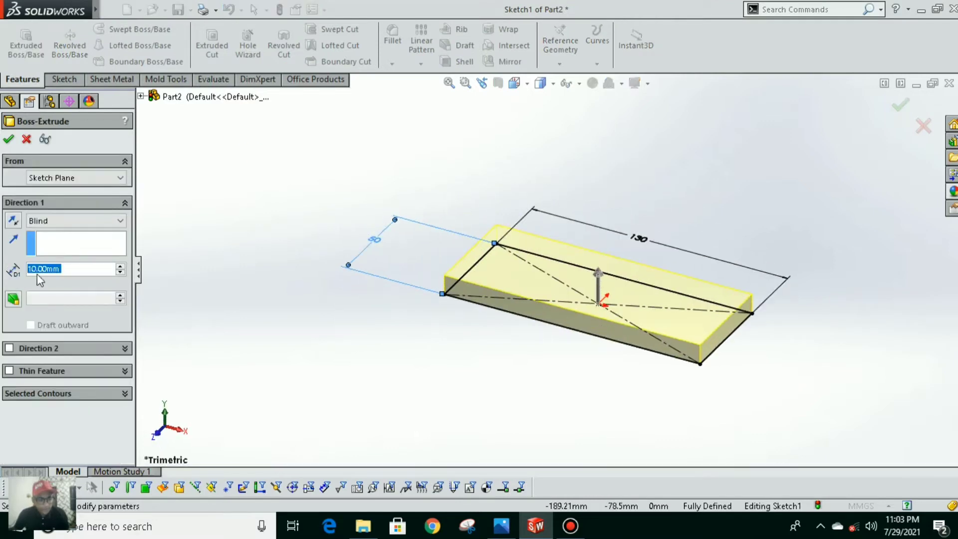
{"action": "type", "text": "170"}
{"action": "key", "text": "Return"}
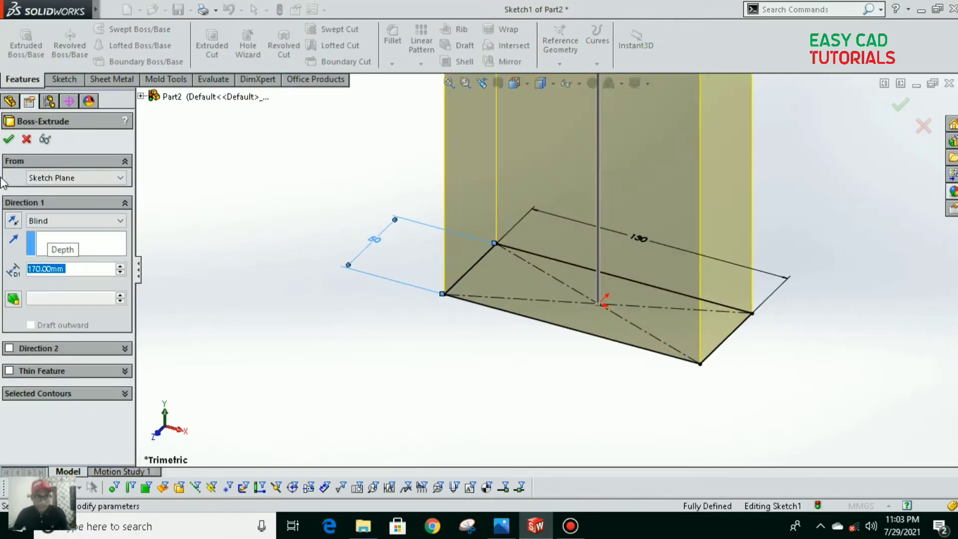
{"action": "scroll", "coordinate": [489, 202], "scroll_direction": "down", "scroll_amount": 5}
{"action": "scroll", "coordinate": [529, 295], "scroll_direction": "up", "scroll_amount": 4}
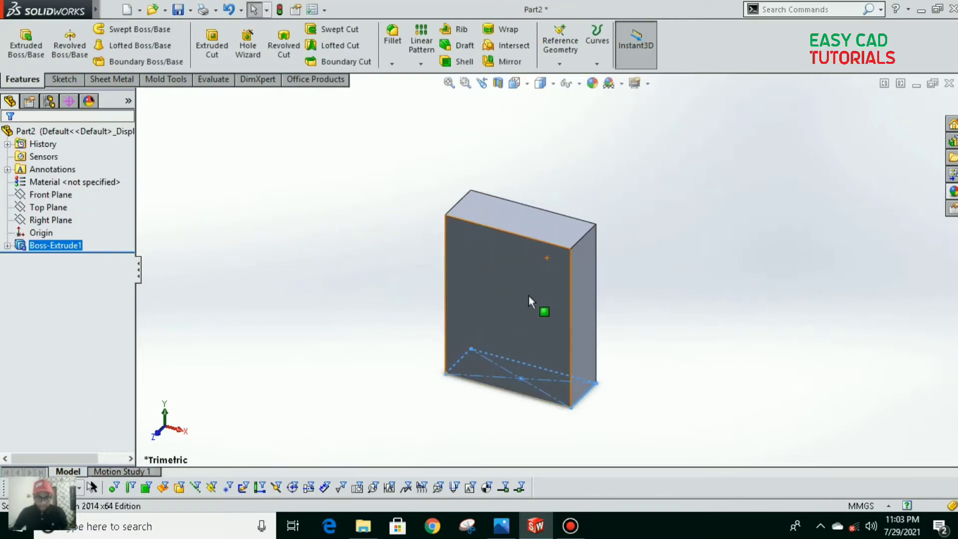
Start a sketch on the block's front face and draw a vertical centerline about 230 mm long up from the origin
{"action": "left_click", "coordinate": [490, 198]}
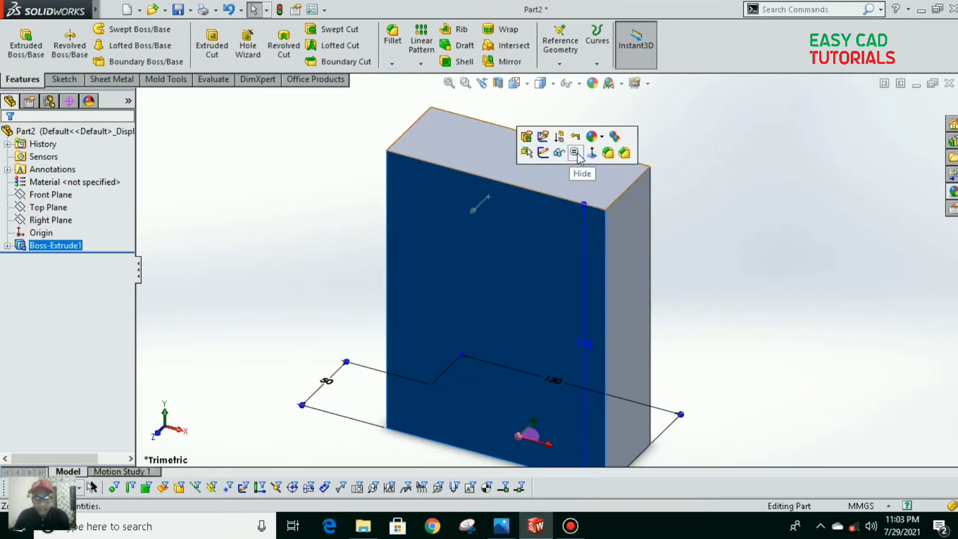
{"action": "left_click", "coordinate": [591, 154]}
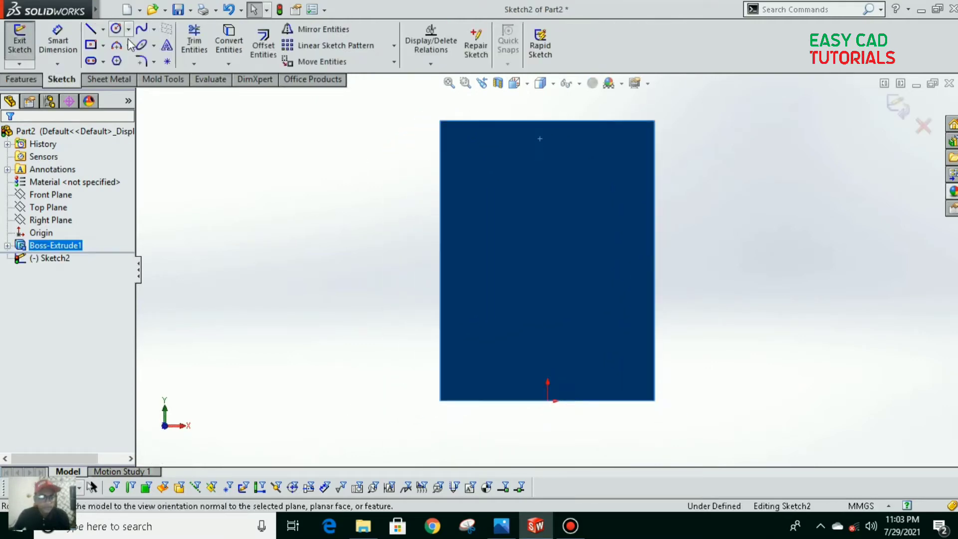
{"action": "left_click", "coordinate": [103, 29]}
{"action": "left_click", "coordinate": [120, 52]}
{"action": "left_click", "coordinate": [547, 399]}
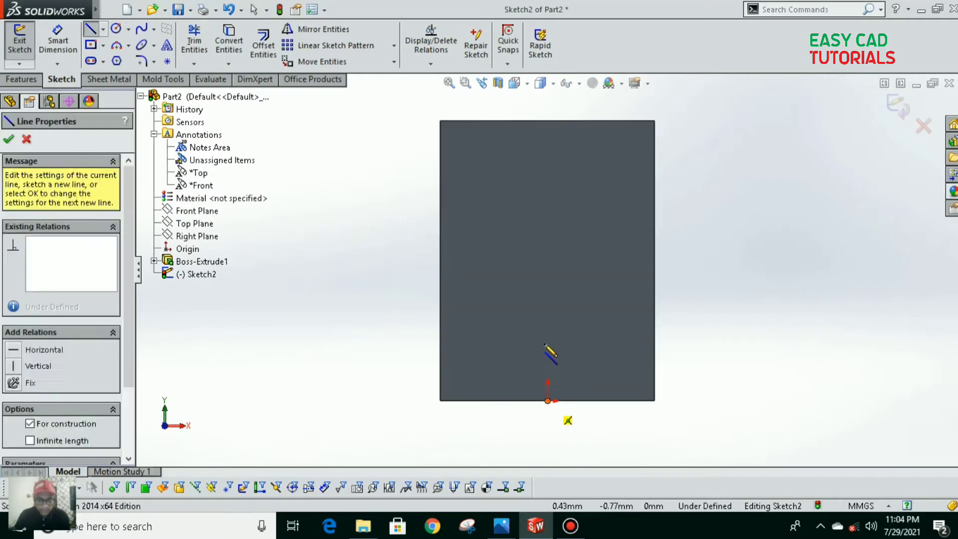
{"action": "scroll", "coordinate": [550, 268], "scroll_direction": "up", "scroll_amount": 2}
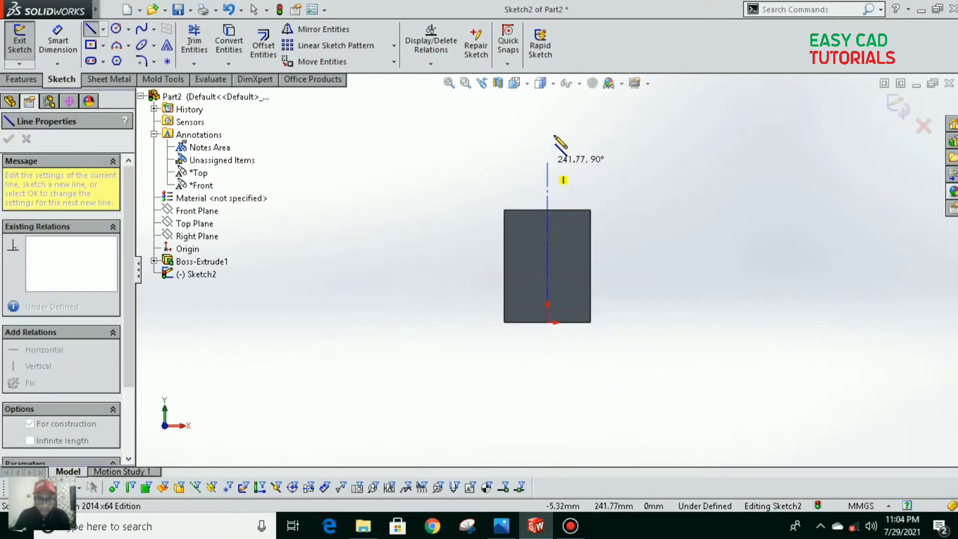
{"action": "scroll", "coordinate": [546, 264], "scroll_direction": "down", "scroll_amount": 2}
{"action": "left_click", "coordinate": [541, 217]}
{"action": "key", "text": "Escape"}
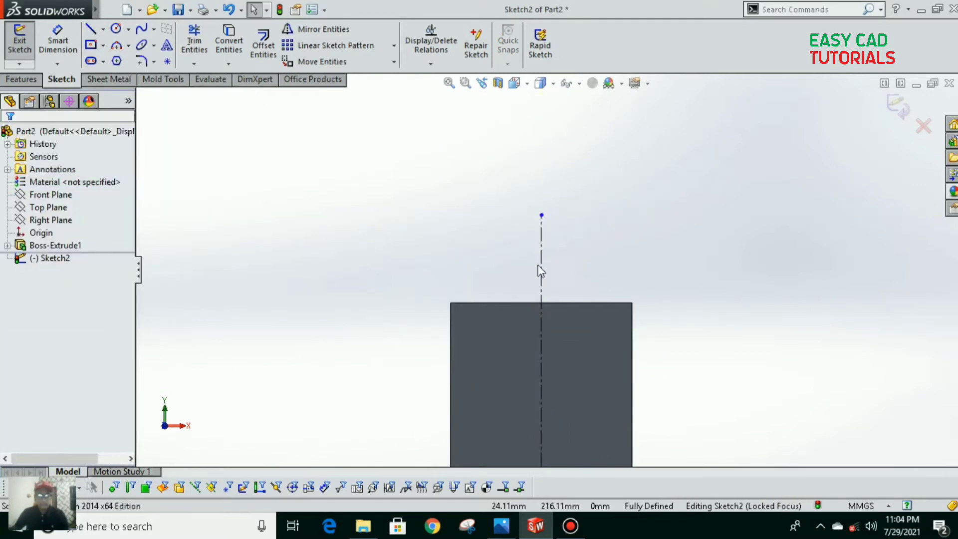
Sketch a three-point arc rising about 63 mm from the block's upper right corner, ending about 21 mm from the centerline
{"action": "left_click", "coordinate": [118, 47]}
{"action": "scroll", "coordinate": [640, 298], "scroll_direction": "down", "scroll_amount": 2}
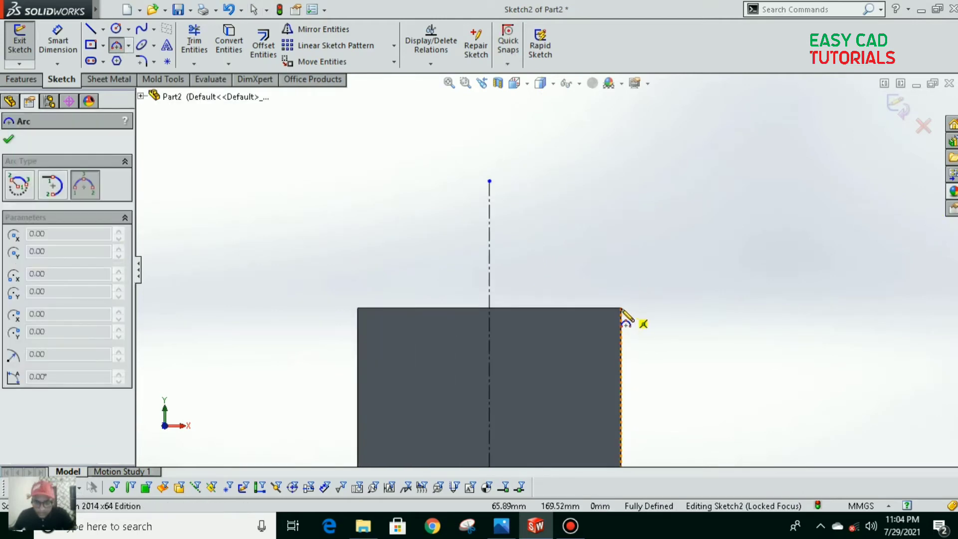
{"action": "left_click_drag", "start_coordinate": [622, 307], "coordinate": [531, 181]}
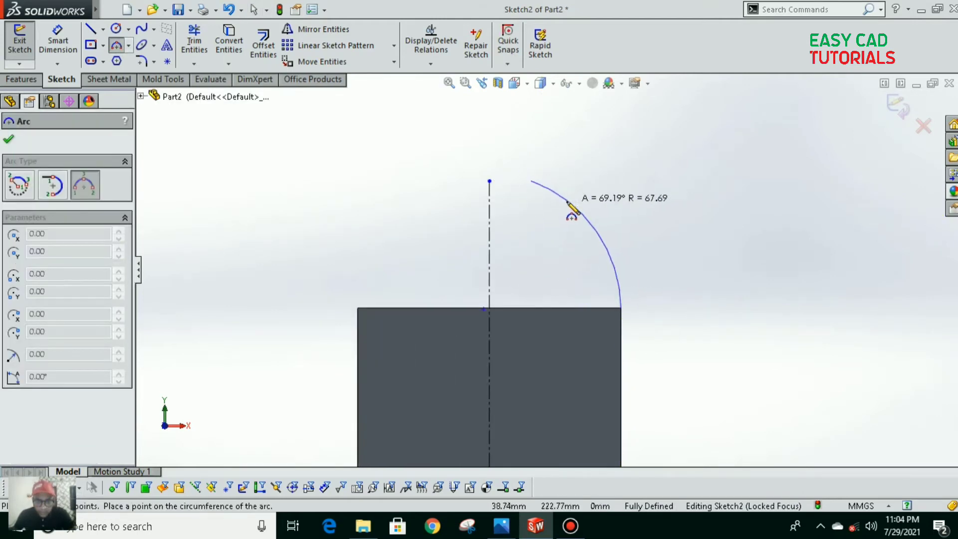
{"action": "left_click", "coordinate": [563, 210]}
Dimension the horizontal distance from the arc's upper end to the centerline as 15 mm
{"action": "key", "text": "d"}
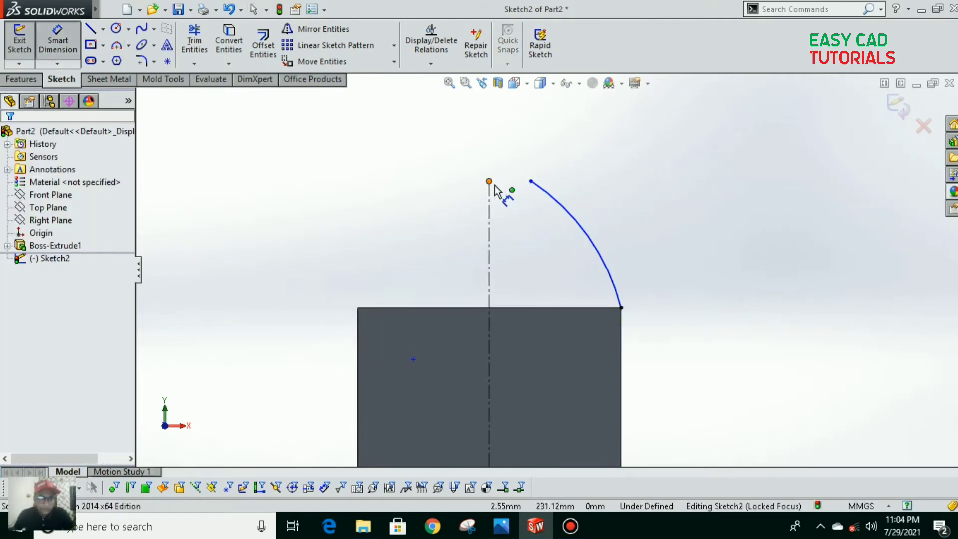
{"action": "left_click", "coordinate": [532, 181]}
{"action": "left_click", "coordinate": [489, 198]}
{"action": "left_click", "coordinate": [504, 135]}
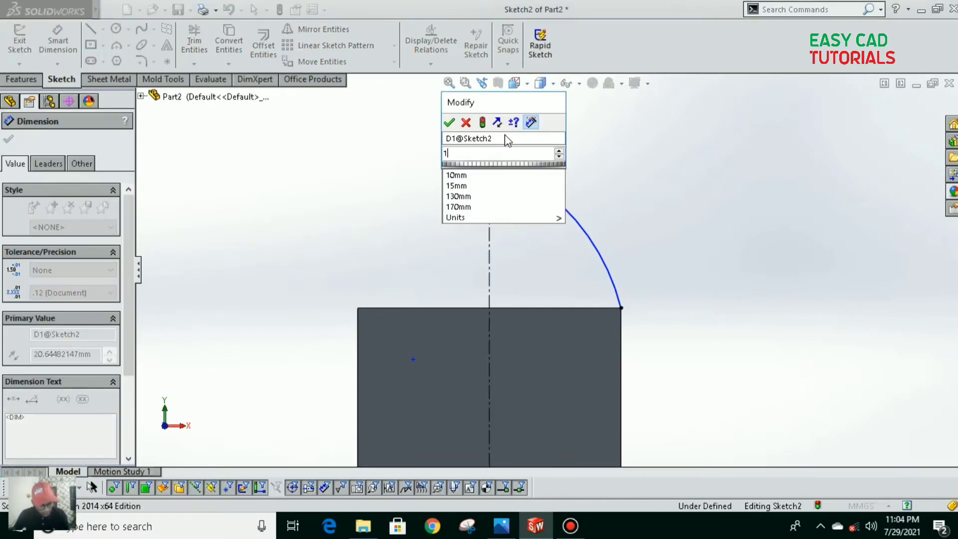
{"action": "key", "text": "Return"}
Set the vertical distance between the arc's endpoints to 82 mm and the arc's radius to 130 mm
{"action": "left_click", "coordinate": [519, 176]}
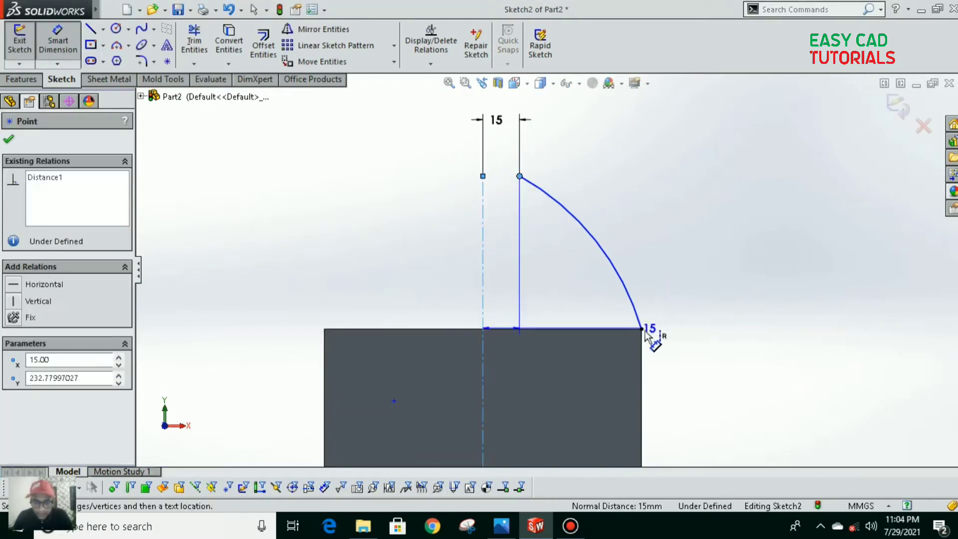
{"action": "left_click", "coordinate": [642, 329]}
{"action": "left_click", "coordinate": [724, 252]}
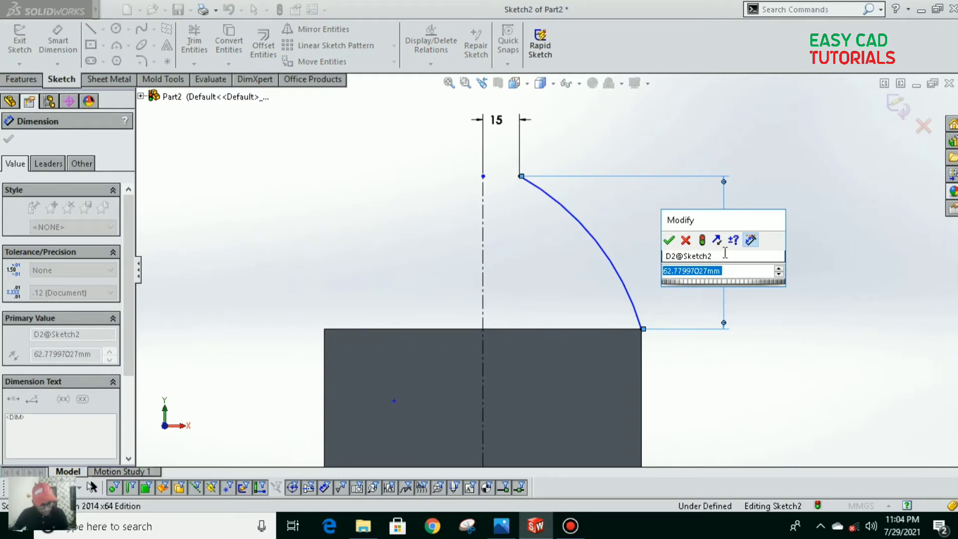
{"action": "type", "text": "82"}
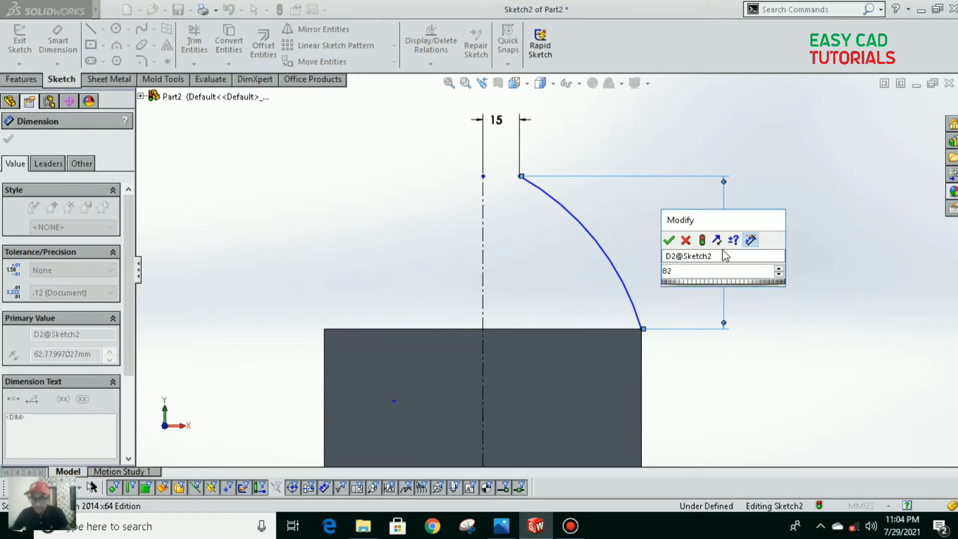
{"action": "key", "text": "Return"}
{"action": "left_click", "coordinate": [601, 253]}
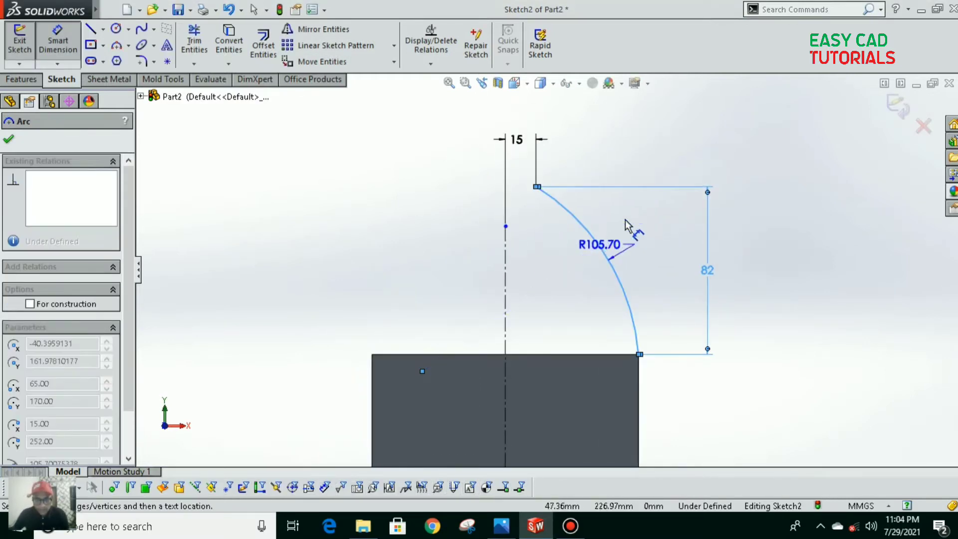
{"action": "left_click", "coordinate": [649, 219]}
{"action": "type", "text": "130"}
{"action": "key", "text": "Return"}
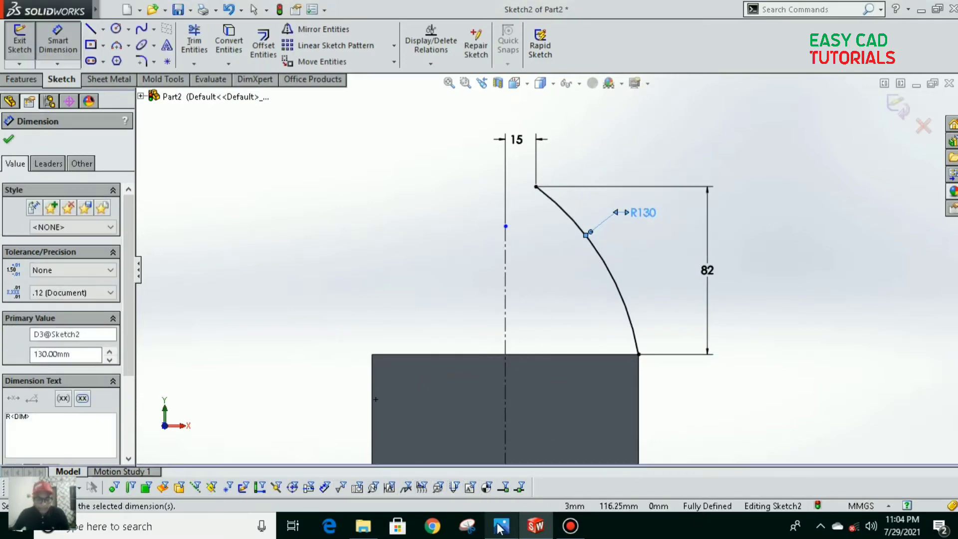
Consult the bottle drawing in Photos, return to SolidWorks, and draw horizontal lines from both arc ends to the centerline
{"action": "key", "text": "alt+Tab"}
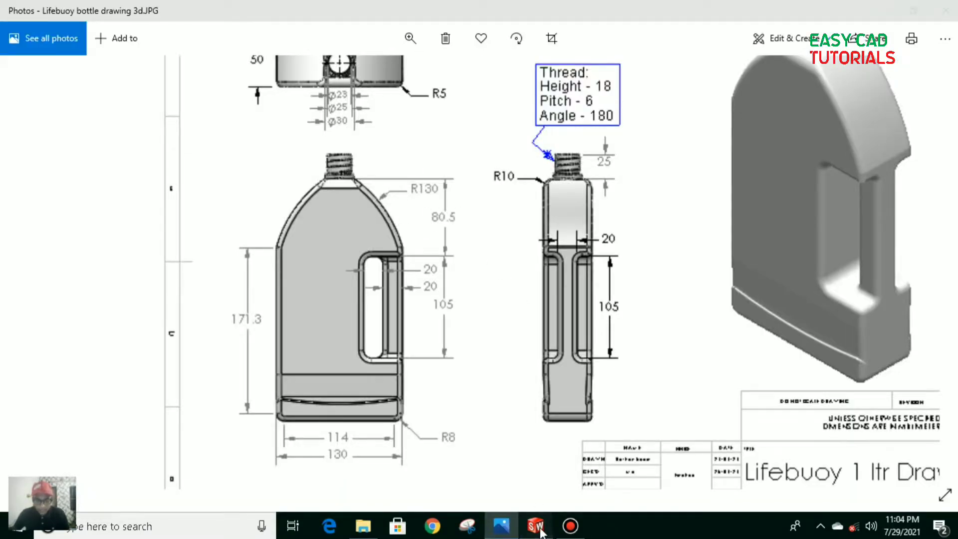
{"action": "left_click", "coordinate": [541, 532]}
{"action": "left_click", "coordinate": [90, 30]}
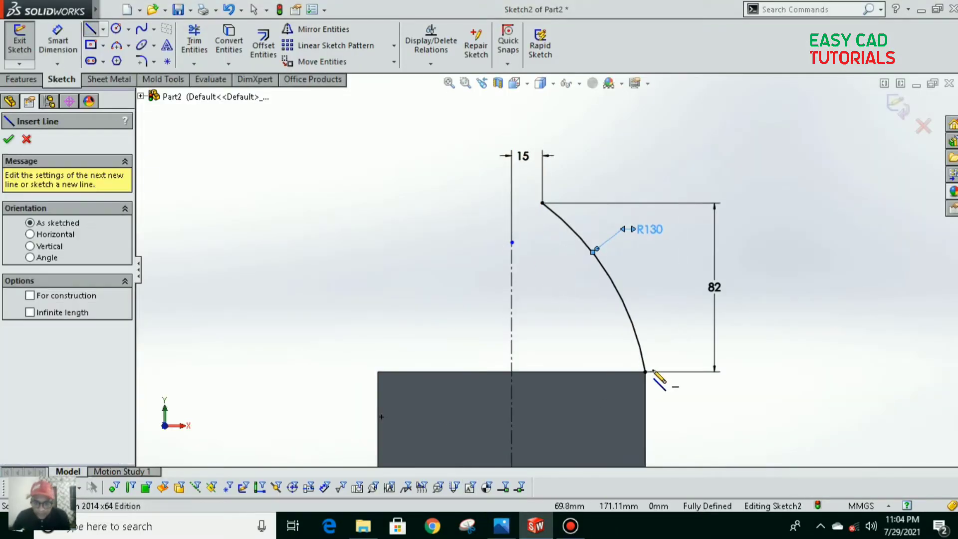
{"action": "left_click", "coordinate": [511, 371]}
{"action": "key", "text": "Escape"}
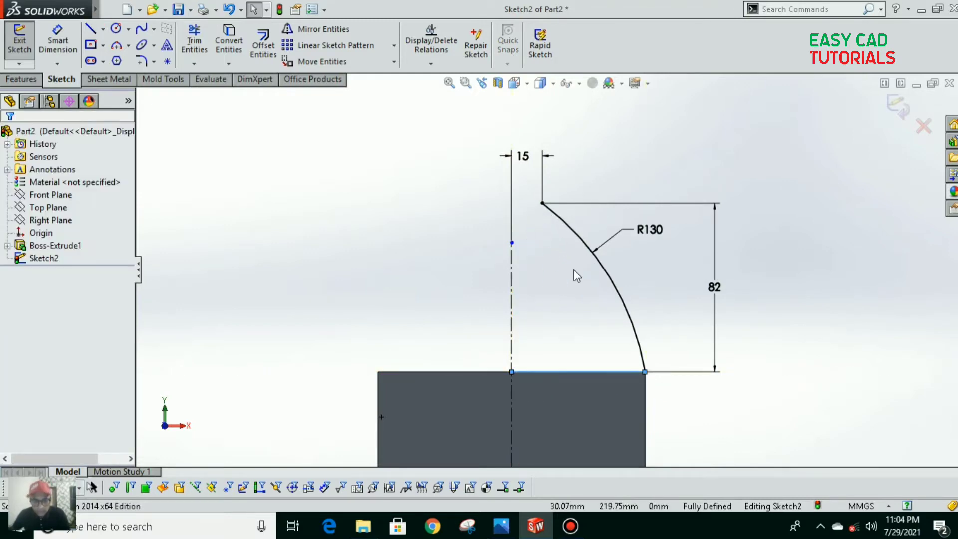
{"action": "key", "text": "l"}
{"action": "left_click", "coordinate": [542, 203]}
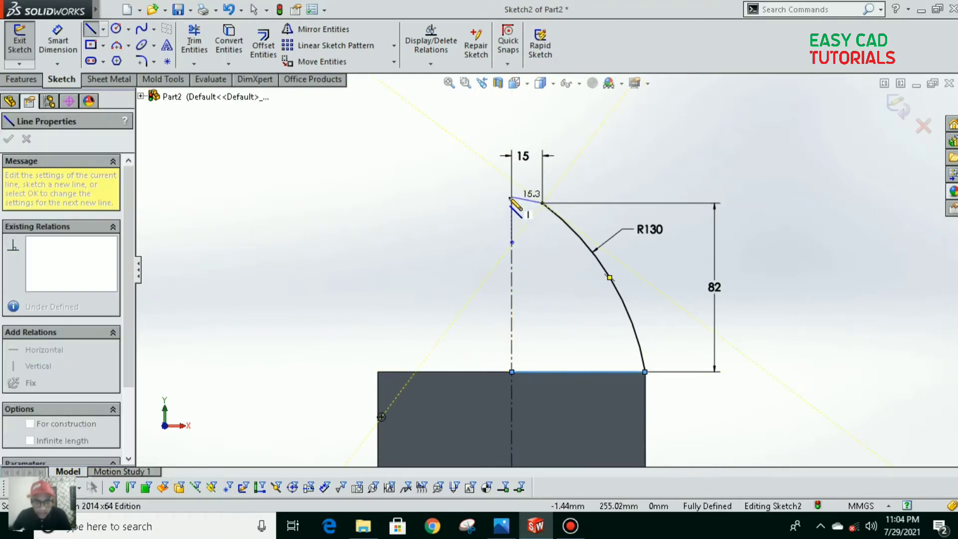
{"action": "left_click", "coordinate": [511, 203]}
{"action": "key", "text": "Escape"}
Mirror the arc and its two horizontal lines about the vertical centerline, keeping the originals
{"action": "scroll", "coordinate": [548, 269], "scroll_direction": "up", "scroll_amount": 3}
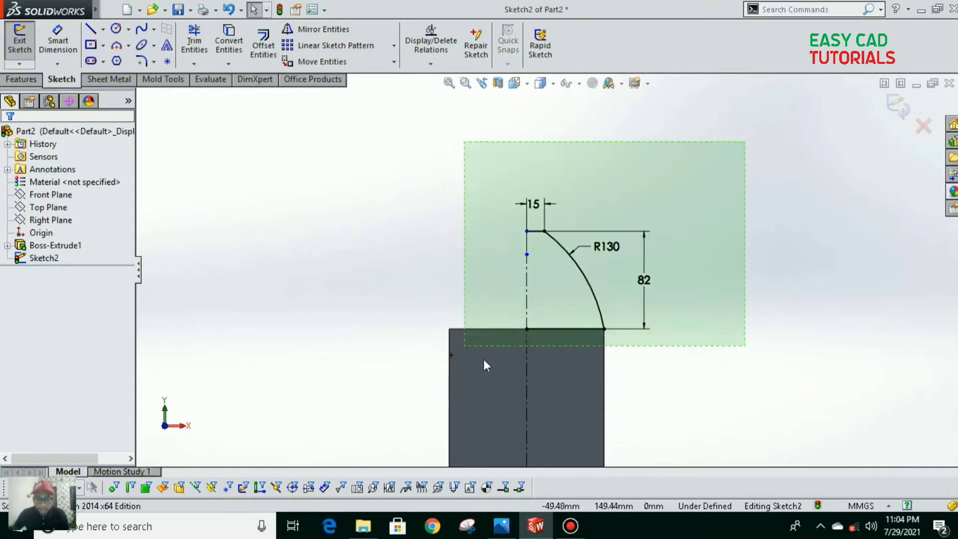
{"action": "left_click_drag", "start_coordinate": [484, 366], "coordinate": [526, 349]}
{"action": "scroll", "coordinate": [526, 349], "scroll_direction": "down", "scroll_amount": 3}
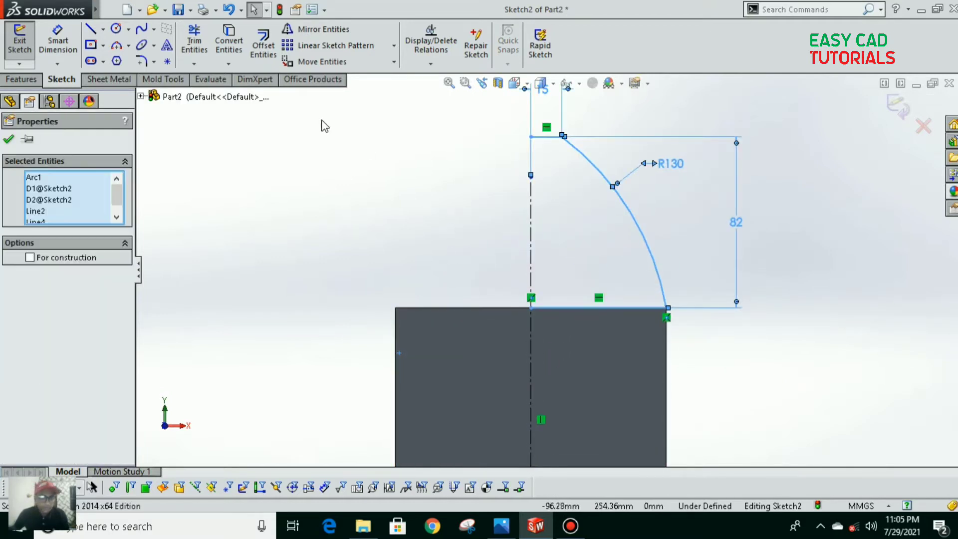
{"action": "left_click", "coordinate": [322, 27]}
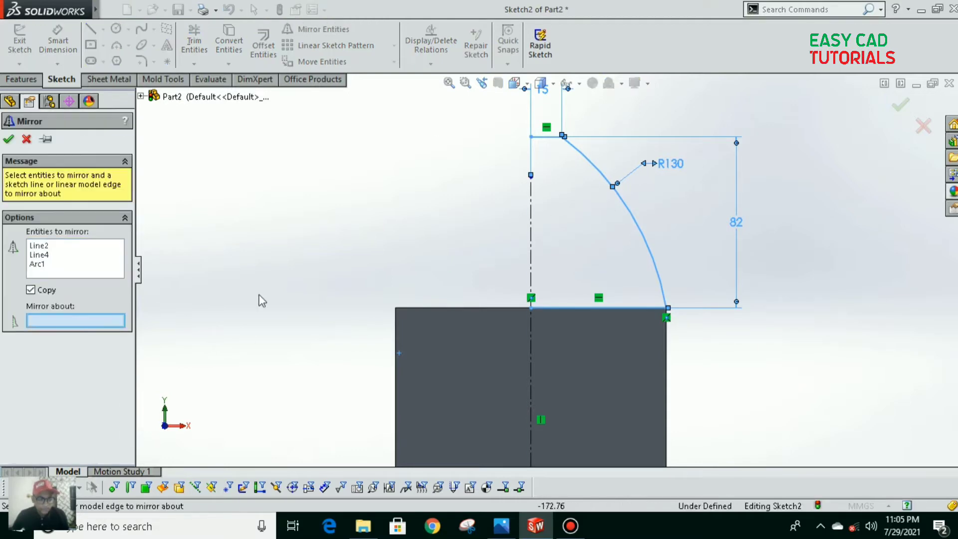
{"action": "left_click", "coordinate": [531, 223]}
{"action": "key", "text": "Return"}
{"action": "key", "text": "f"}
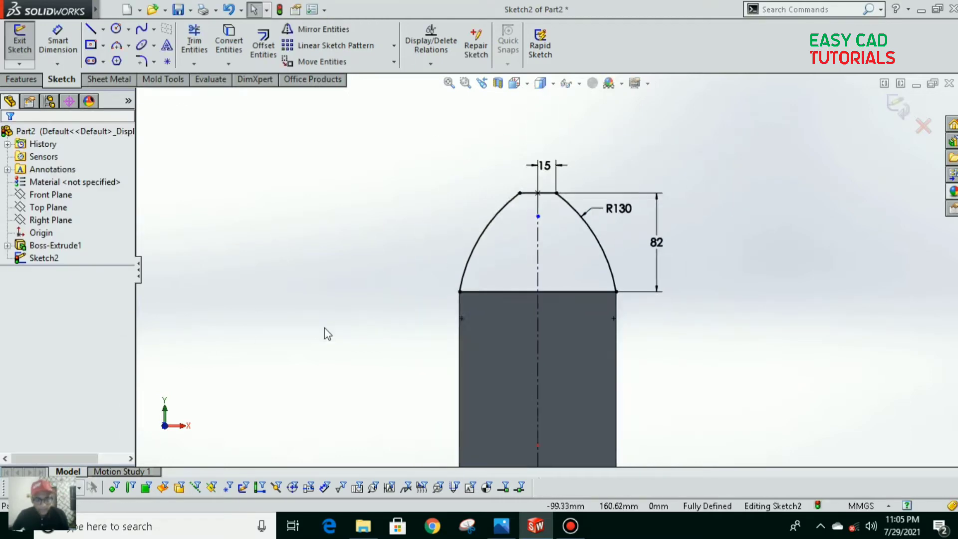
Extrude the mirrored shoulder profile 50 mm blind in the reversed direction, merged with the block
{"action": "left_click", "coordinate": [19, 80]}
{"action": "left_click", "coordinate": [26, 45]}
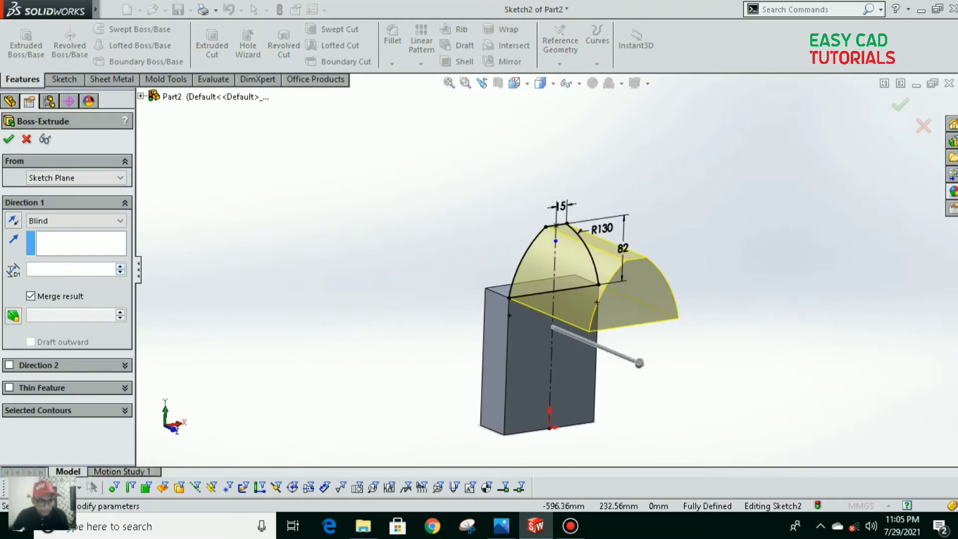
{"action": "left_click", "coordinate": [64, 220]}
{"action": "left_click", "coordinate": [80, 236]}
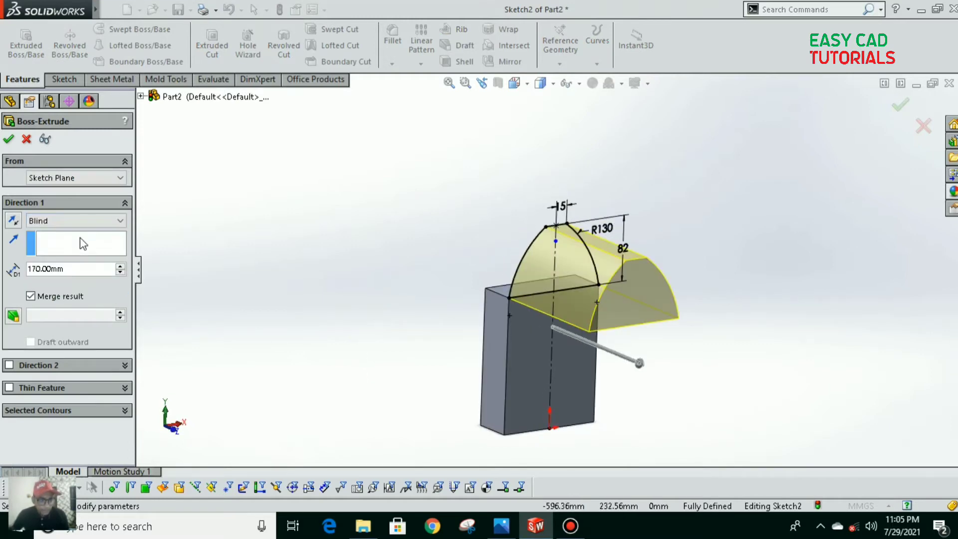
{"action": "left_click", "coordinate": [15, 219]}
{"action": "left_click_drag", "start_coordinate": [65, 268], "coordinate": [9, 270]}
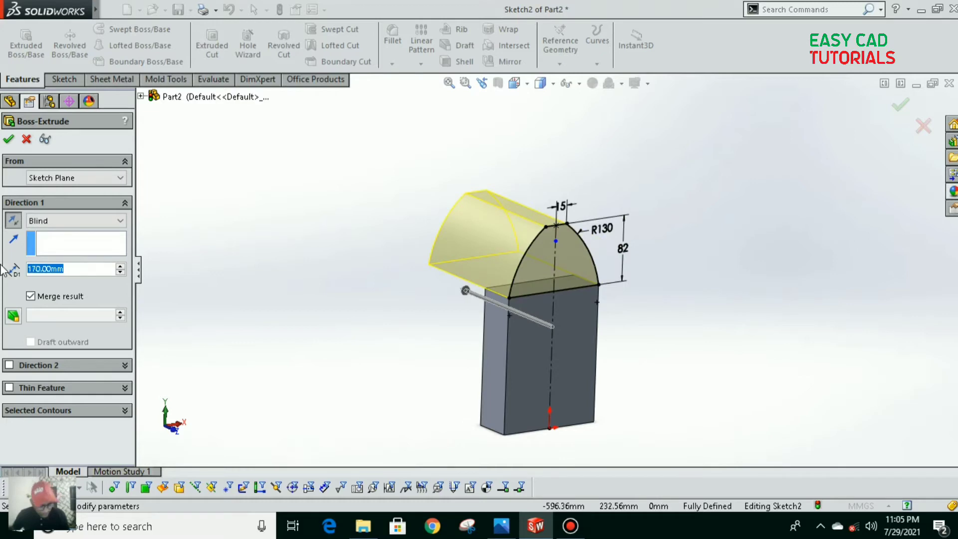
{"action": "type", "text": "50"}
{"action": "key", "text": "Return"}
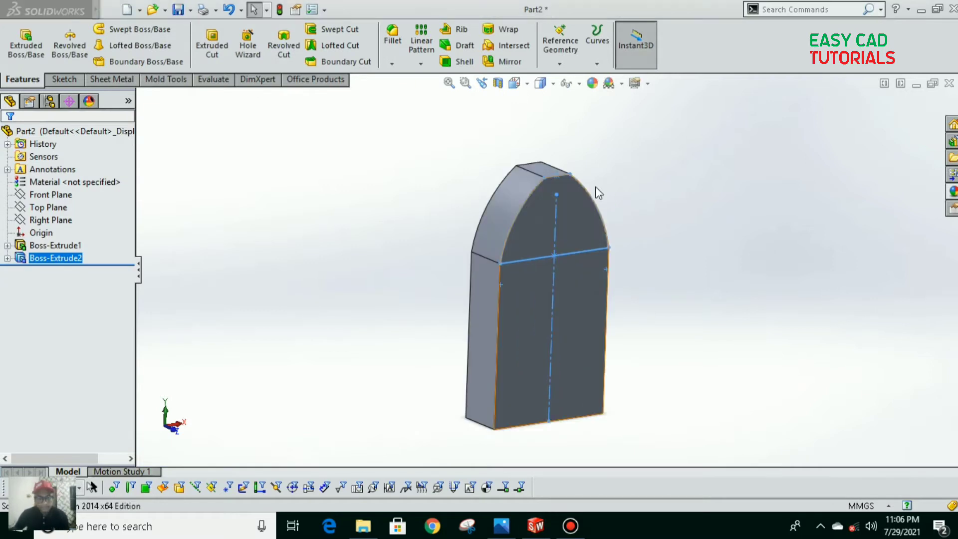
Start a new sketch on the bottle body's front face, viewed normal to it
{"action": "left_click", "coordinate": [659, 205]}
{"action": "scroll", "coordinate": [560, 205], "scroll_direction": "down", "scroll_amount": 2}
{"action": "scroll", "coordinate": [521, 316], "scroll_direction": "up", "scroll_amount": 3}
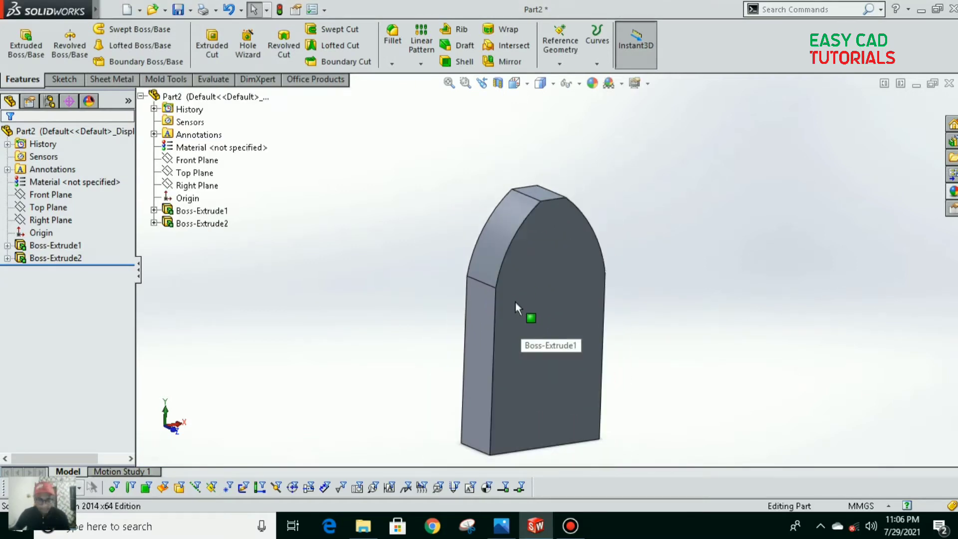
{"action": "left_click", "coordinate": [558, 292]}
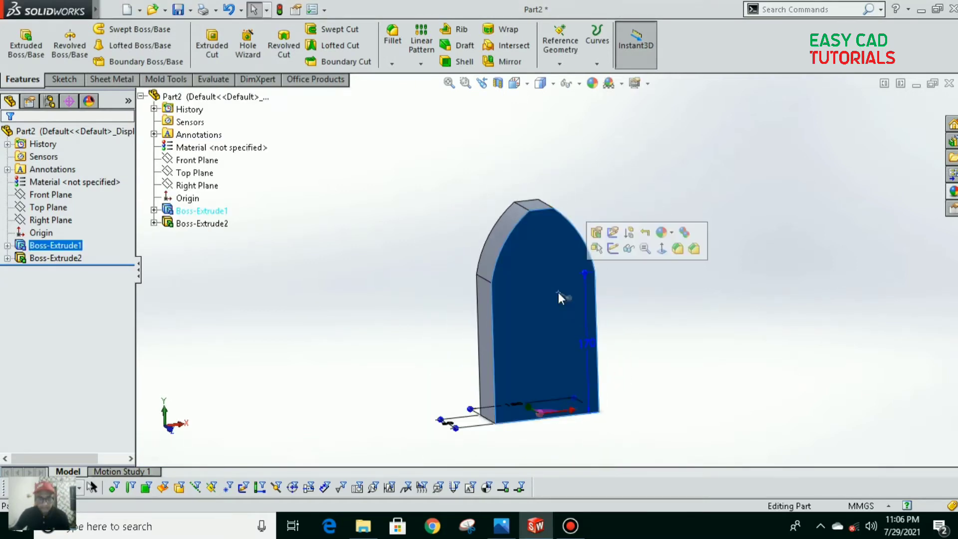
{"action": "left_click", "coordinate": [660, 253]}
{"action": "left_click", "coordinate": [60, 80]}
{"action": "left_click", "coordinate": [19, 40]}
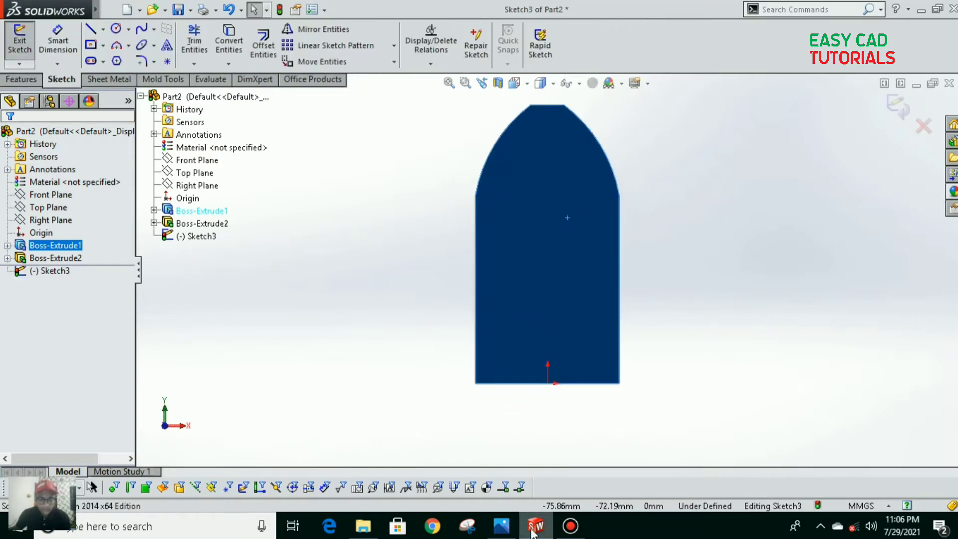
Switch to the bottle drawing in Photos and examine the dimensions of the handle cutout
{"action": "left_click", "coordinate": [501, 525]}
{"action": "scroll", "coordinate": [341, 302], "scroll_direction": "up", "scroll_amount": 5}
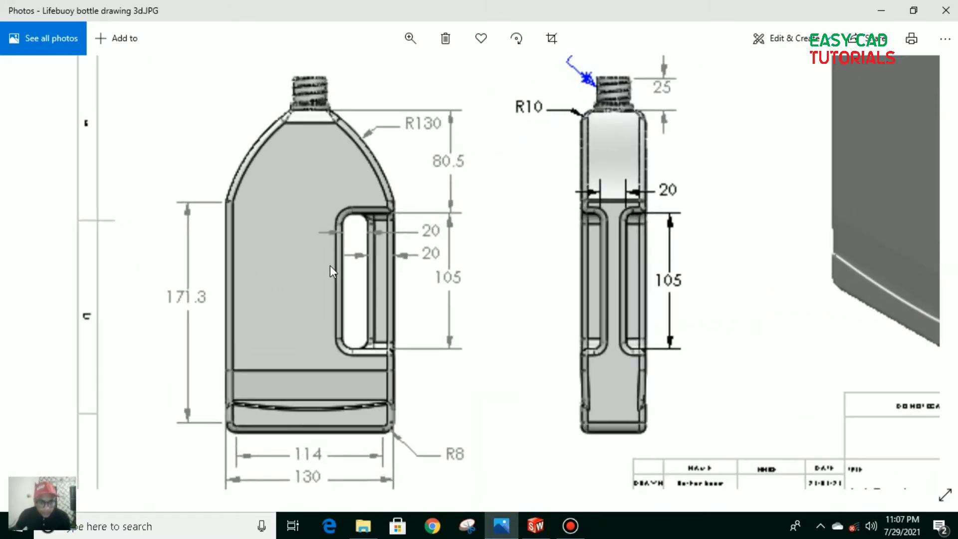
Switch back to SolidWorks and sketch a corner rectangle about 99 mm tall inside the front face, near the body's right edge
{"action": "scroll", "coordinate": [373, 233], "scroll_direction": "down", "scroll_amount": 2}
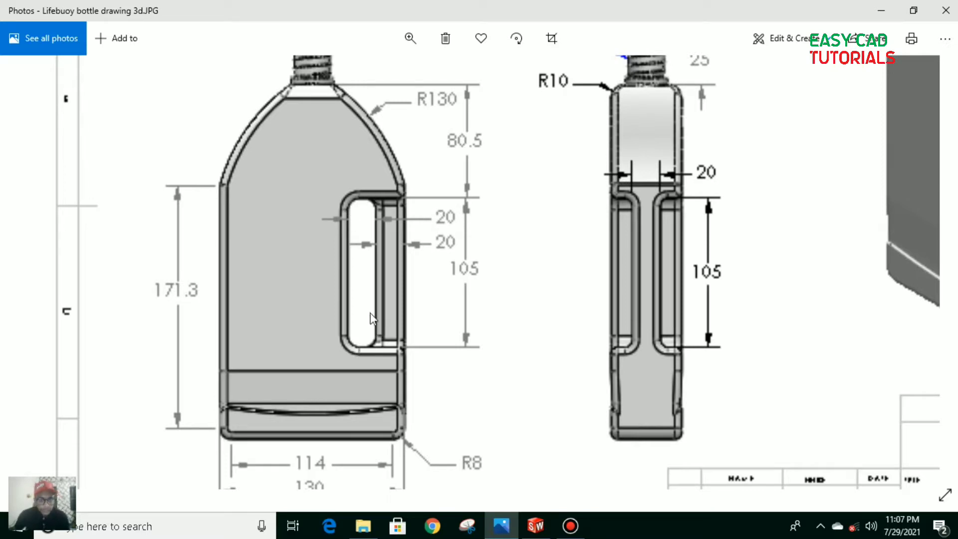
{"action": "left_click", "coordinate": [535, 525]}
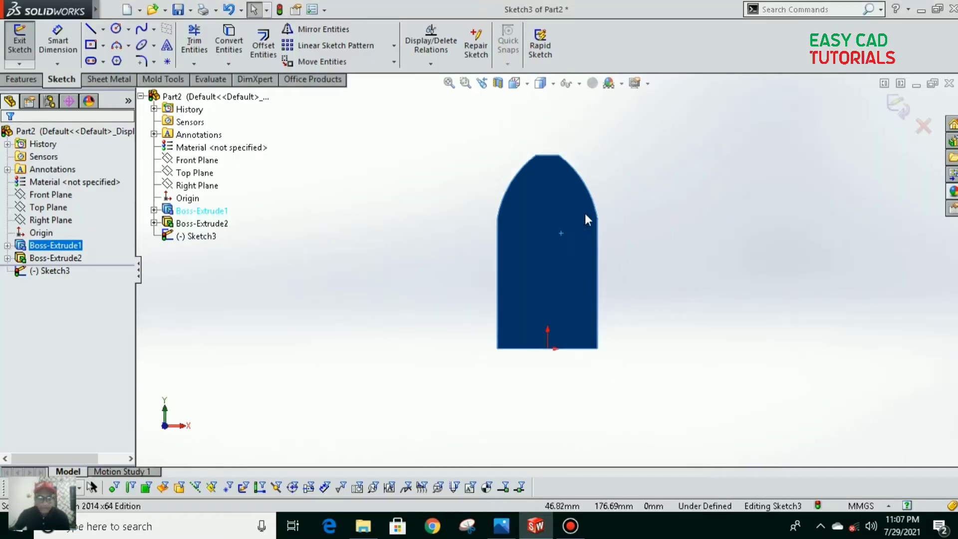
{"action": "left_click", "coordinate": [104, 46]}
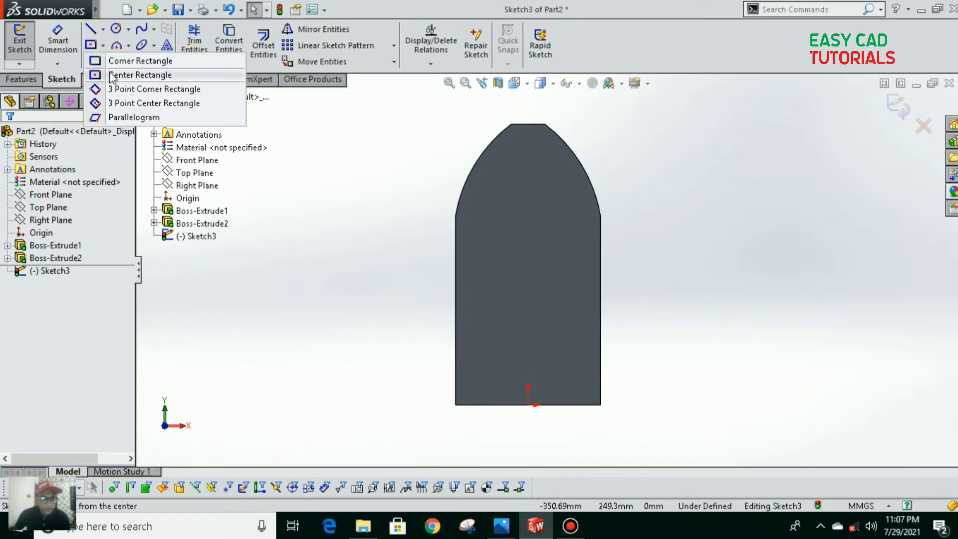
{"action": "left_click", "coordinate": [125, 60]}
{"action": "scroll", "coordinate": [581, 339], "scroll_direction": "down", "scroll_amount": 3}
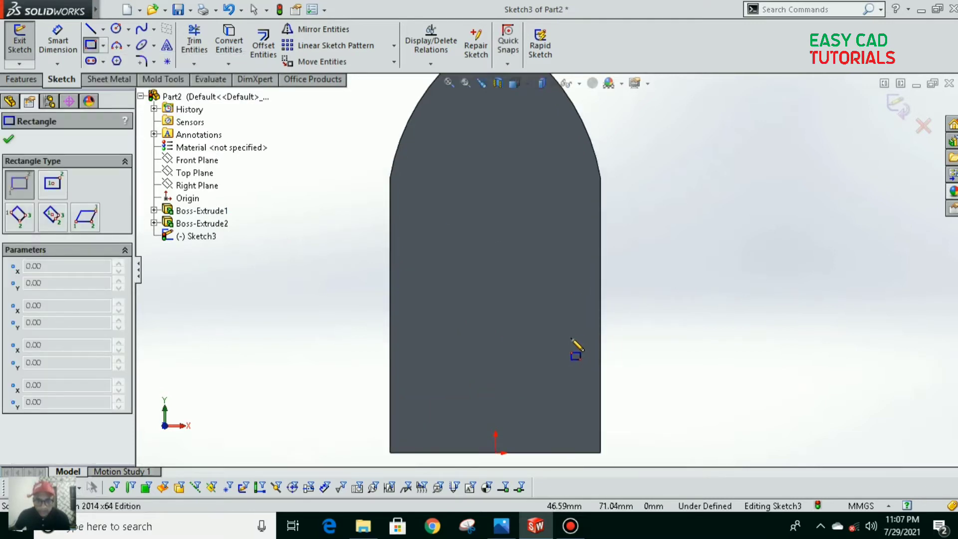
{"action": "left_click", "coordinate": [572, 338]}
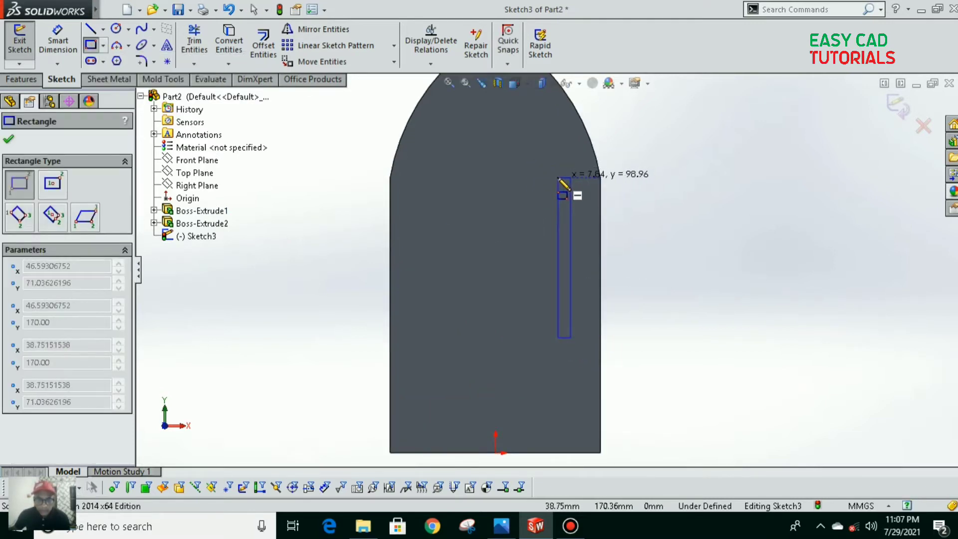
{"action": "left_click", "coordinate": [551, 178]}
{"action": "scroll", "coordinate": [608, 222], "scroll_direction": "up", "scroll_amount": 2}
{"action": "scroll", "coordinate": [607, 222], "scroll_direction": "down", "scroll_amount": 2}
{"action": "key", "text": "Escape"}
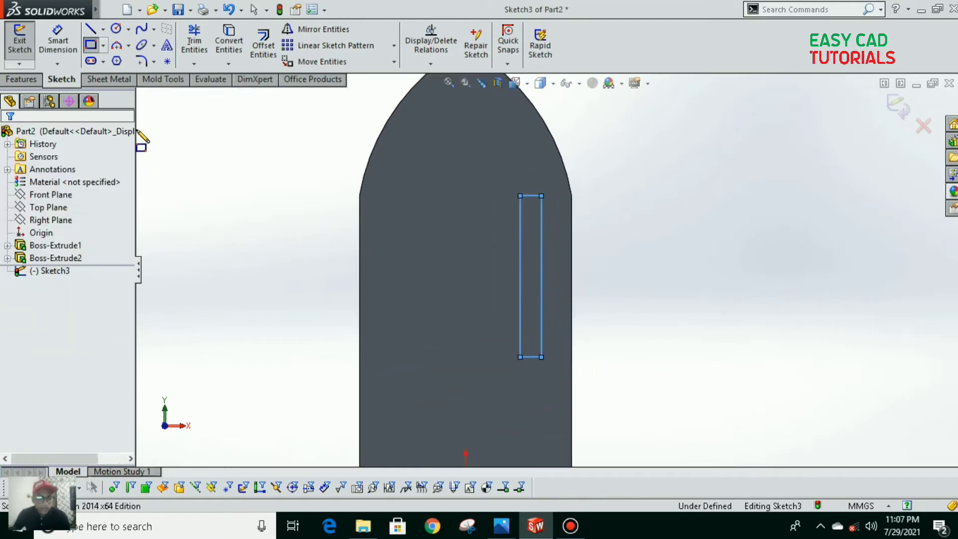
Dimension the gap between the rectangle's right side and the body's right edge to 20 mm
{"action": "left_click", "coordinate": [58, 45]}
{"action": "left_click", "coordinate": [542, 278]}
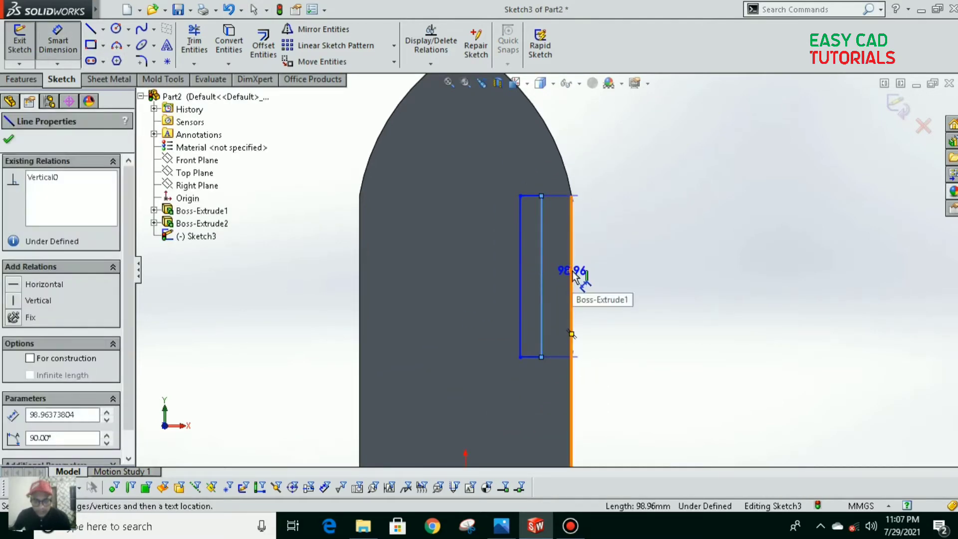
{"action": "left_click", "coordinate": [572, 272]}
{"action": "left_click", "coordinate": [660, 219]}
{"action": "type", "text": "20"}
{"action": "key", "text": "Return"}
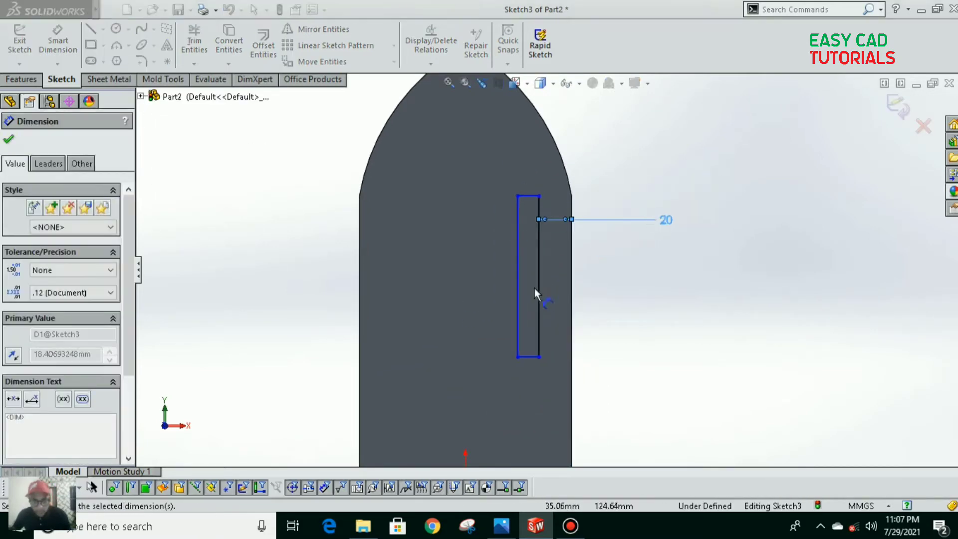
Dimension the rectangle's width between its two vertical sides to 20 mm
{"action": "left_click", "coordinate": [540, 260]}
{"action": "left_click", "coordinate": [519, 264]}
{"action": "left_click", "coordinate": [529, 159]}
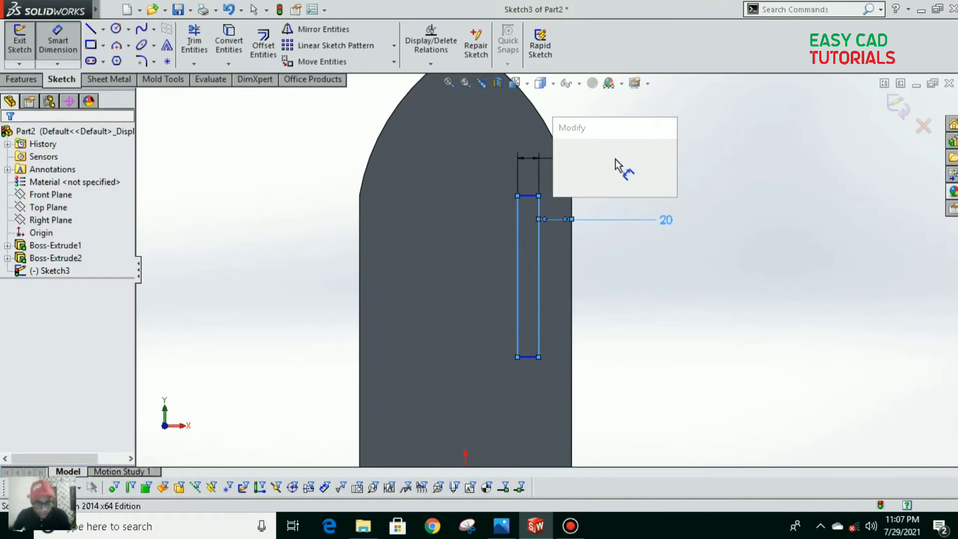
{"action": "type", "text": "20"}
{"action": "key", "text": "Return"}
{"action": "scroll", "coordinate": [546, 301], "scroll_direction": "up", "scroll_amount": 3}
{"action": "scroll", "coordinate": [550, 235], "scroll_direction": "down", "scroll_amount": 6}
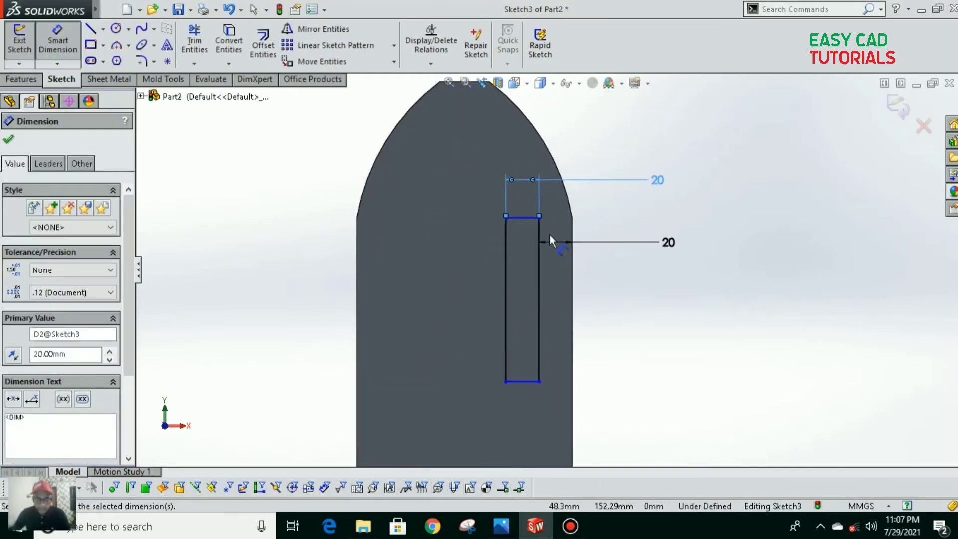
{"action": "scroll", "coordinate": [587, 299], "scroll_direction": "up", "scroll_amount": 2}
{"action": "scroll", "coordinate": [528, 366], "scroll_direction": "down", "scroll_amount": 3}
{"action": "scroll", "coordinate": [526, 193], "scroll_direction": "up", "scroll_amount": 3}
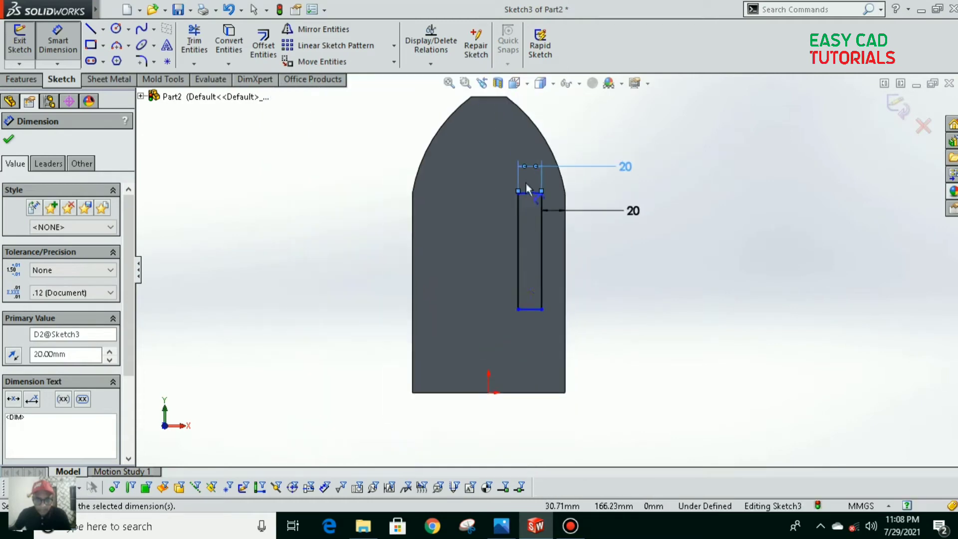
Dimension the vertical distance from the bottle's flat top edge to the rectangle's upper line, and reposition the 20 mm dimensions
{"action": "scroll", "coordinate": [545, 215], "scroll_direction": "down", "scroll_amount": 3}
{"action": "left_click", "coordinate": [546, 215]}
{"action": "scroll", "coordinate": [546, 269], "scroll_direction": "up", "scroll_amount": 2}
{"action": "left_click", "coordinate": [500, 141]}
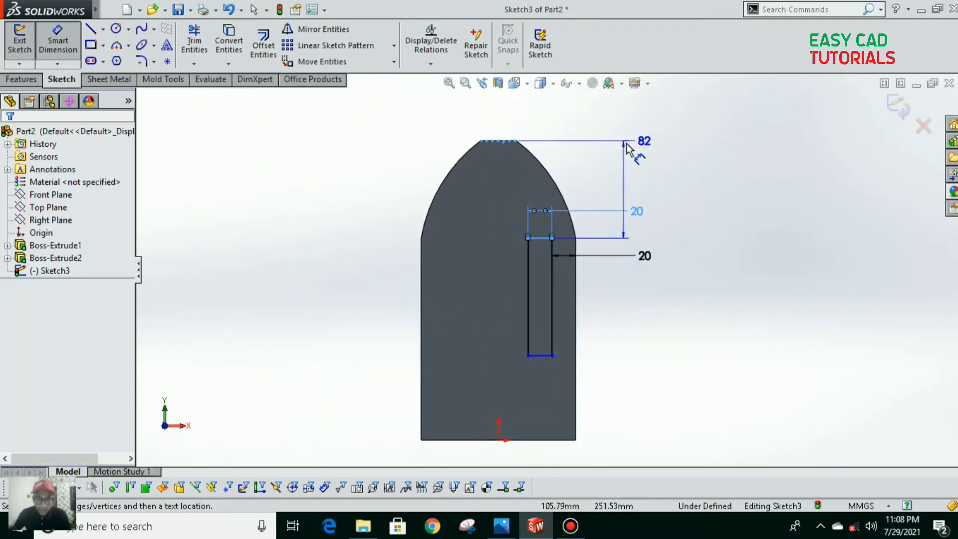
{"action": "left_click", "coordinate": [645, 172]}
{"action": "key", "text": "Return"}
{"action": "scroll", "coordinate": [606, 279], "scroll_direction": "up", "scroll_amount": 1}
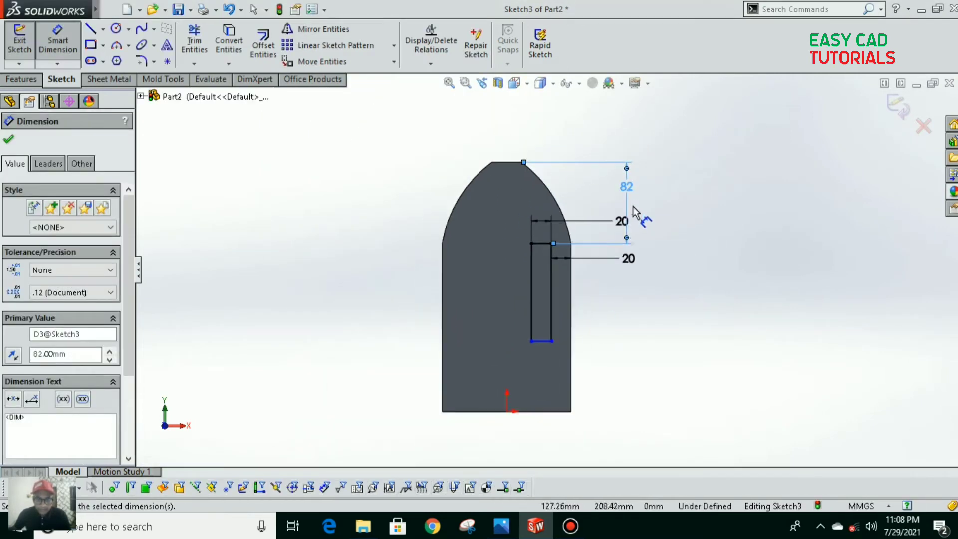
{"action": "left_click", "coordinate": [626, 259]}
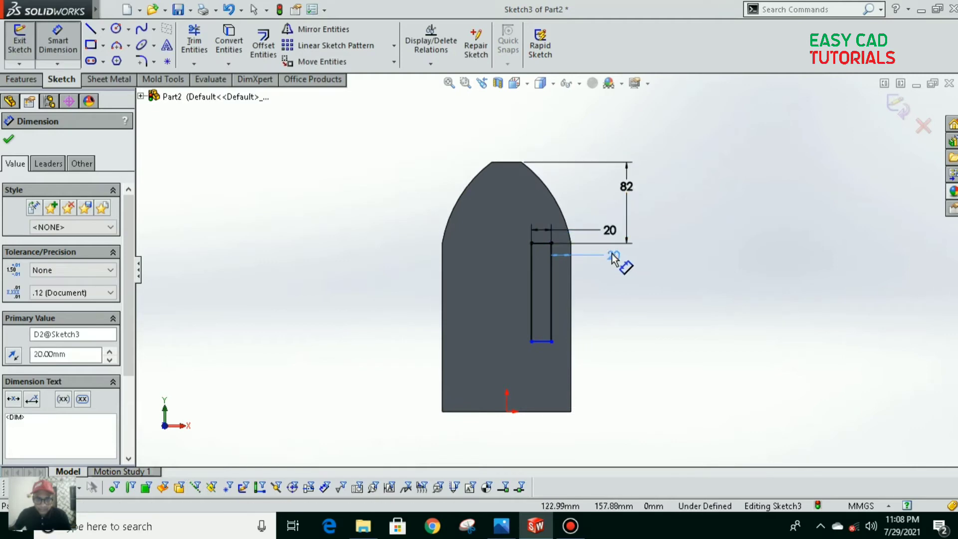
{"action": "left_click", "coordinate": [628, 272]}
{"action": "scroll", "coordinate": [565, 333], "scroll_direction": "up", "scroll_amount": 2}
{"action": "scroll", "coordinate": [547, 323], "scroll_direction": "down", "scroll_amount": 5}
{"action": "scroll", "coordinate": [546, 344], "scroll_direction": "up", "scroll_amount": 1}
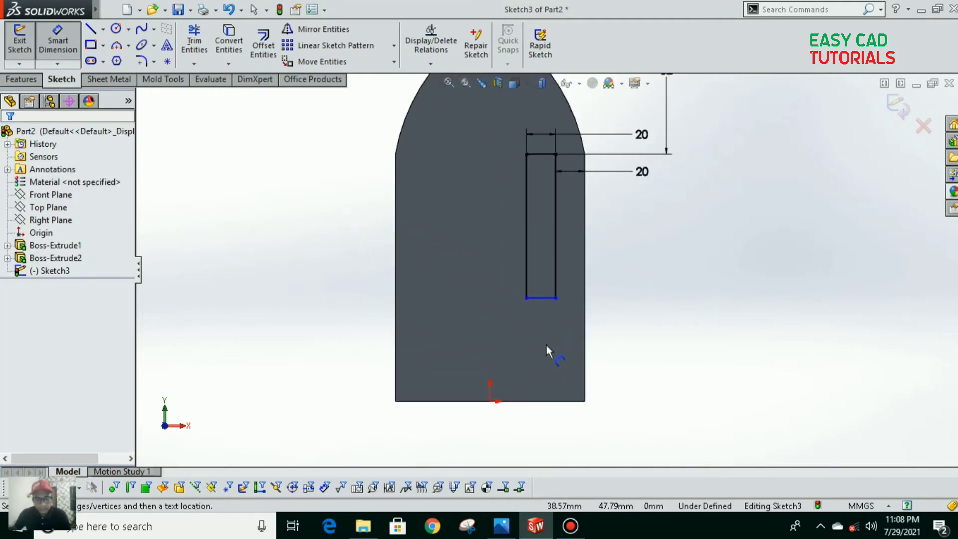
Check the cutout in the Photos drawing, and round all four corners of the rectangle with 5 mm sketch fillets in SolidWorks
{"action": "left_click", "coordinate": [512, 532]}
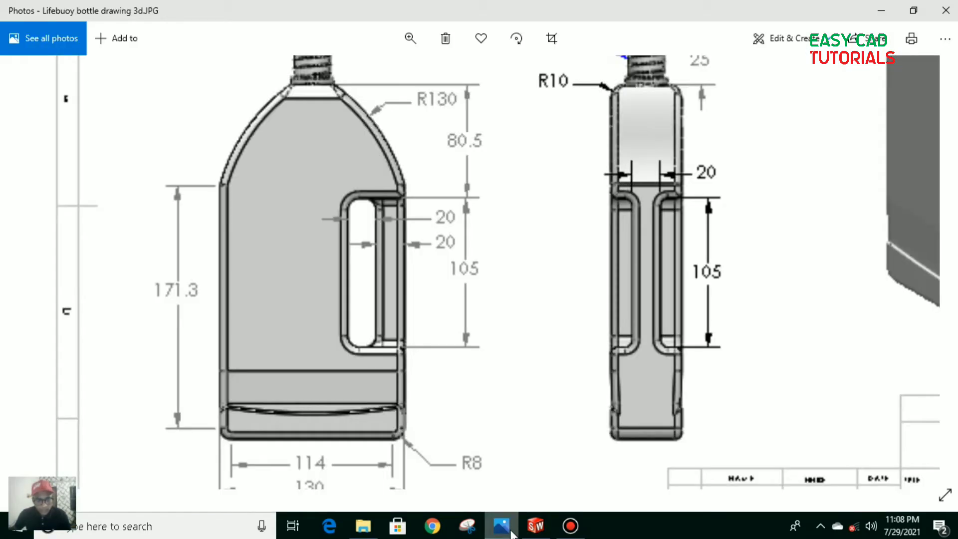
{"action": "left_click", "coordinate": [536, 526]}
{"action": "scroll", "coordinate": [523, 236], "scroll_direction": "down", "scroll_amount": 2}
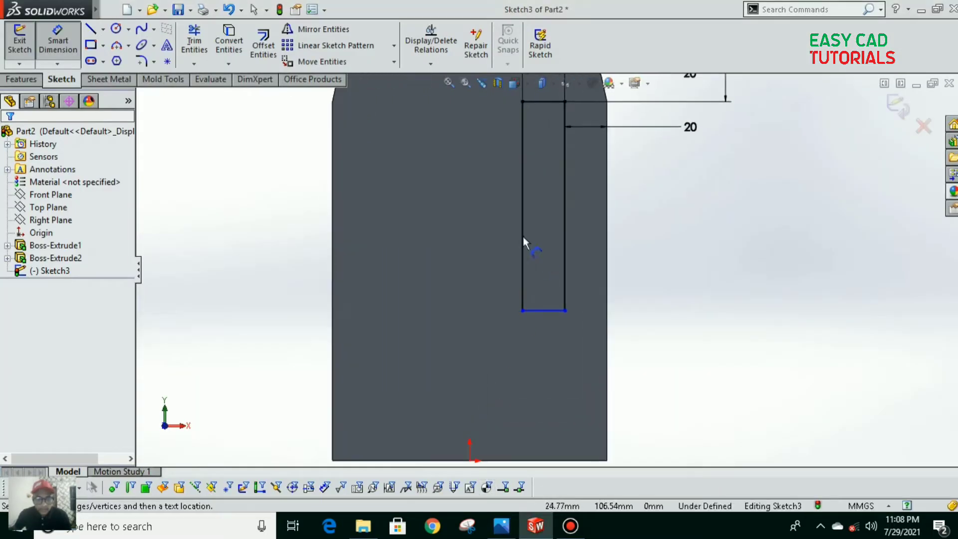
{"action": "scroll", "coordinate": [542, 172], "scroll_direction": "up", "scroll_amount": 2}
{"action": "left_click", "coordinate": [21, 79]}
{"action": "left_click", "coordinate": [61, 78]}
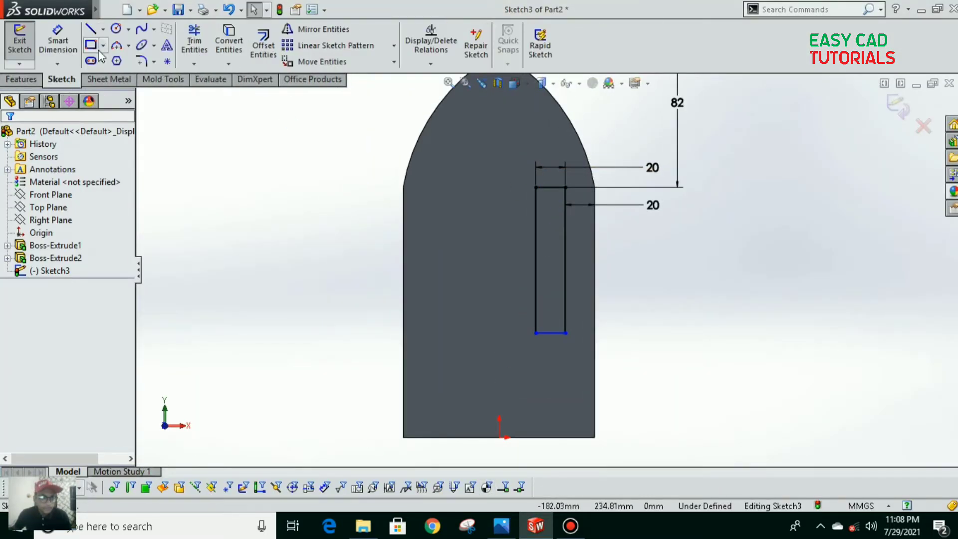
{"action": "left_click", "coordinate": [143, 62]}
{"action": "scroll", "coordinate": [568, 325], "scroll_direction": "down", "scroll_amount": 2}
{"action": "left_click", "coordinate": [564, 309]}
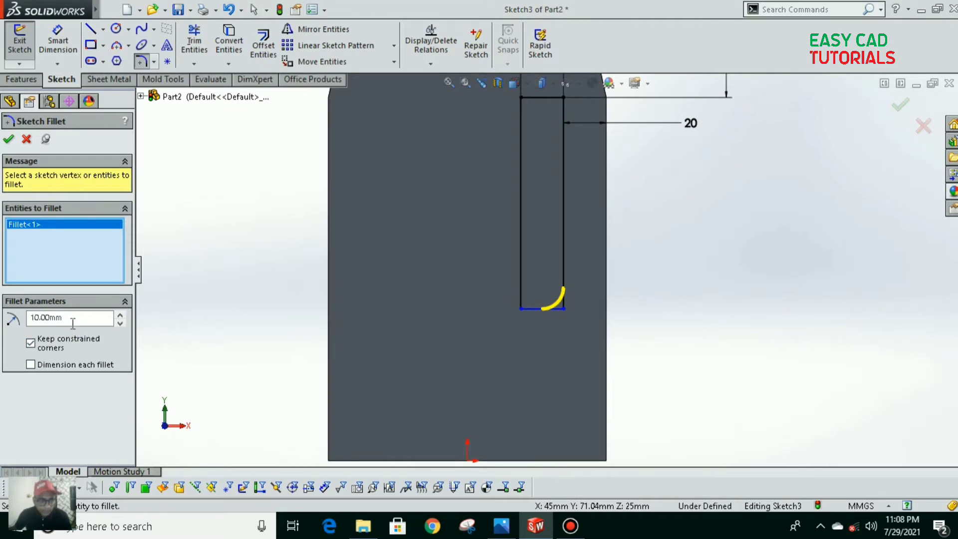
{"action": "left_click", "coordinate": [522, 309]}
{"action": "scroll", "coordinate": [520, 224], "scroll_direction": "up", "scroll_amount": 1}
{"action": "left_click", "coordinate": [525, 128]}
{"action": "left_click", "coordinate": [561, 128]}
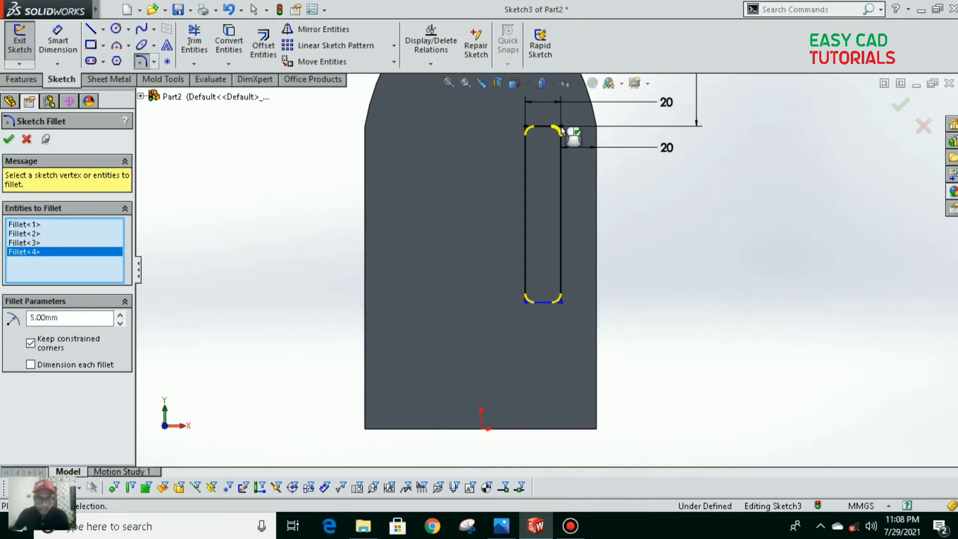
{"action": "left_click", "coordinate": [8, 139]}
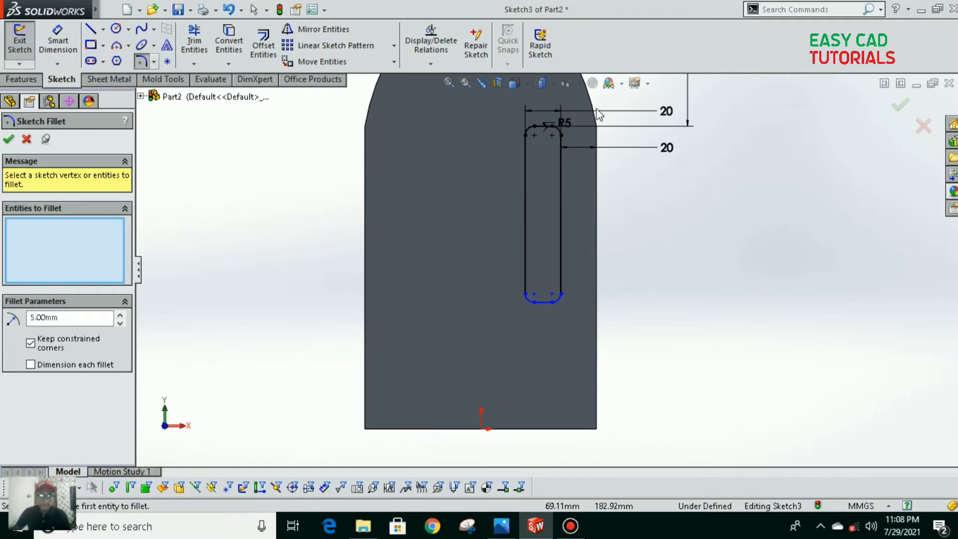
{"action": "key", "text": "Escape"}
Reposition the R5 radius and neighbouring dimensions clear of the slot outline
{"action": "left_click", "coordinate": [622, 98]}
{"action": "left_click", "coordinate": [652, 220]}
{"action": "scroll", "coordinate": [666, 197], "scroll_direction": "up", "scroll_amount": 3}
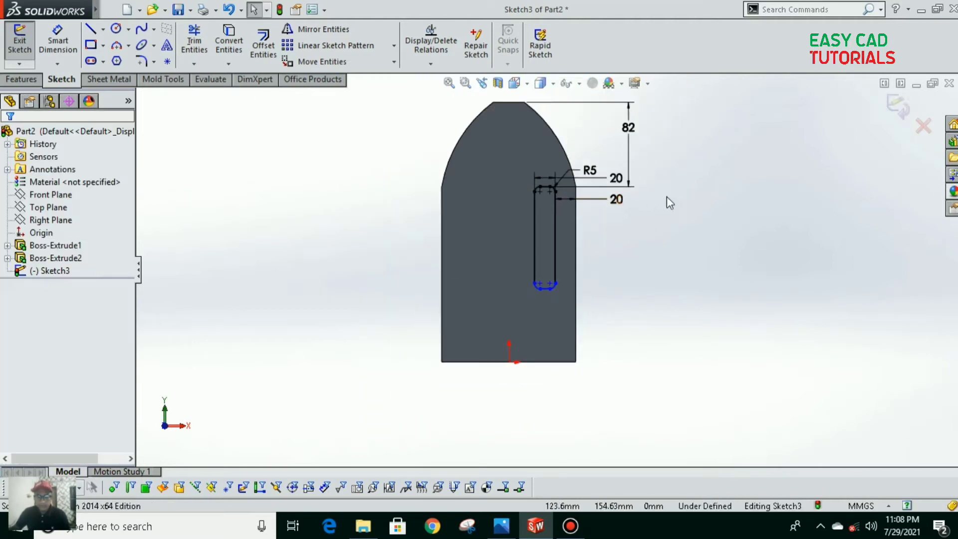
{"action": "scroll", "coordinate": [666, 197], "scroll_direction": "down", "scroll_amount": 3}
{"action": "scroll", "coordinate": [460, 298], "scroll_direction": "up", "scroll_amount": 3}
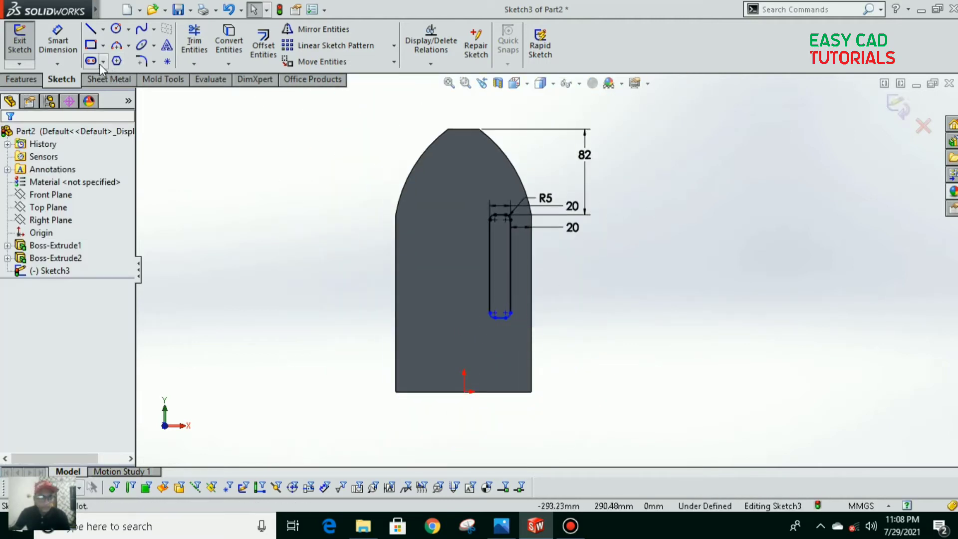
Dimension the slot's height between its upper and lower lines to 105 mm
{"action": "left_click", "coordinate": [58, 41]}
{"action": "left_click", "coordinate": [495, 229]}
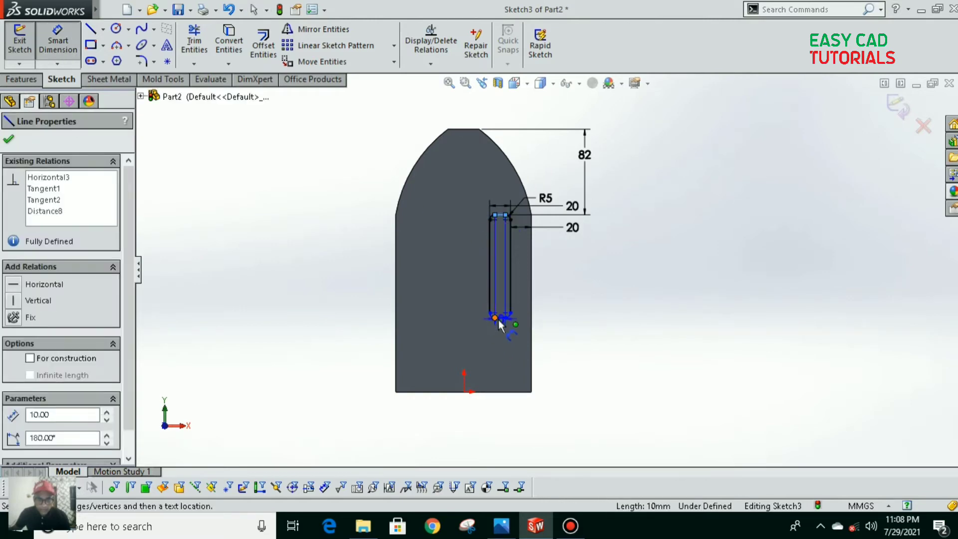
{"action": "left_click", "coordinate": [501, 320]}
{"action": "left_click", "coordinate": [609, 272]}
{"action": "type", "text": "105"}
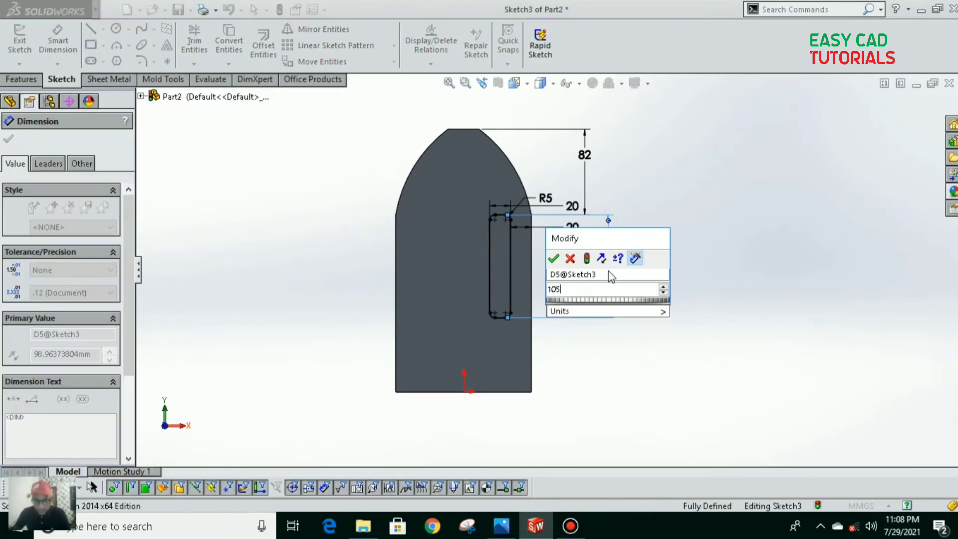
{"action": "key", "text": "Return"}
{"action": "scroll", "coordinate": [479, 379], "scroll_direction": "down", "scroll_amount": 2}
Check the bottle drawing in Photos, and extrude-cut the rounded slot in SolidWorks with the Up To Next end condition
{"action": "left_click", "coordinate": [502, 526]}
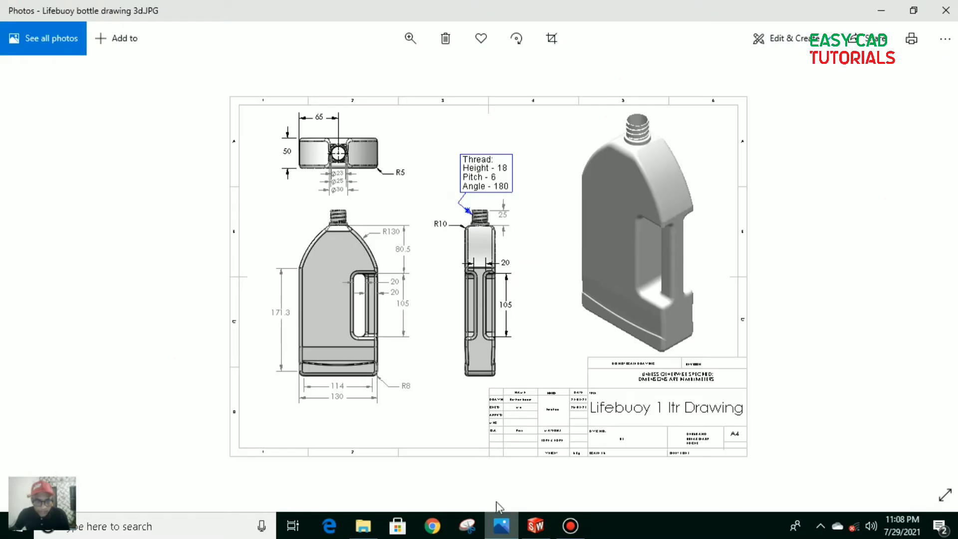
{"action": "scroll", "coordinate": [385, 306], "scroll_direction": "up", "scroll_amount": 3}
{"action": "left_click", "coordinate": [510, 536]}
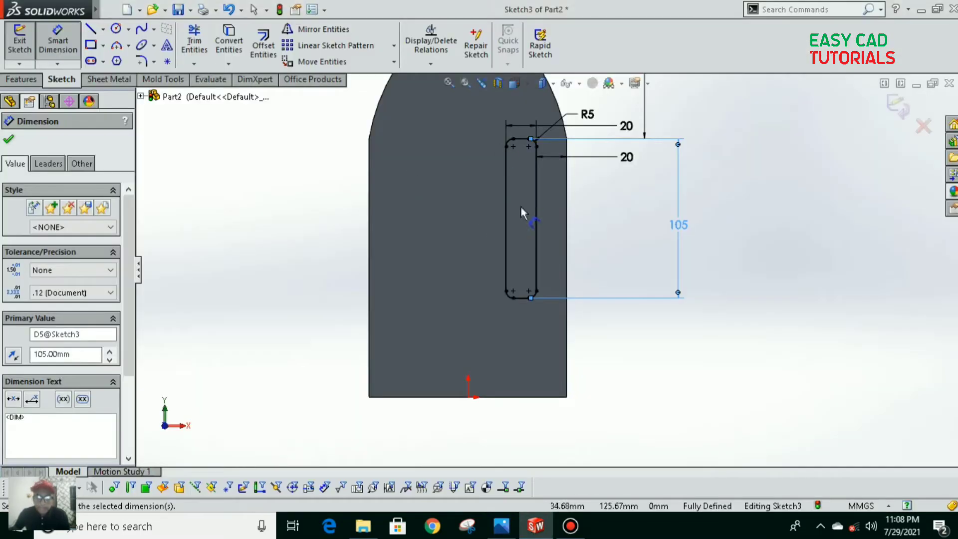
{"action": "left_click", "coordinate": [21, 80]}
{"action": "left_click", "coordinate": [26, 45]}
{"action": "left_click", "coordinate": [26, 139]}
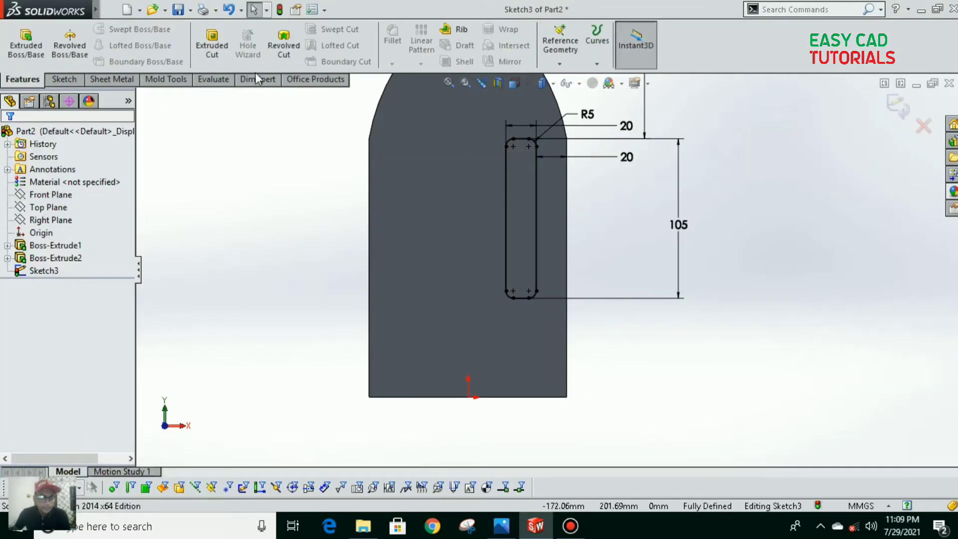
{"action": "left_click", "coordinate": [212, 48]}
{"action": "left_click", "coordinate": [74, 220]}
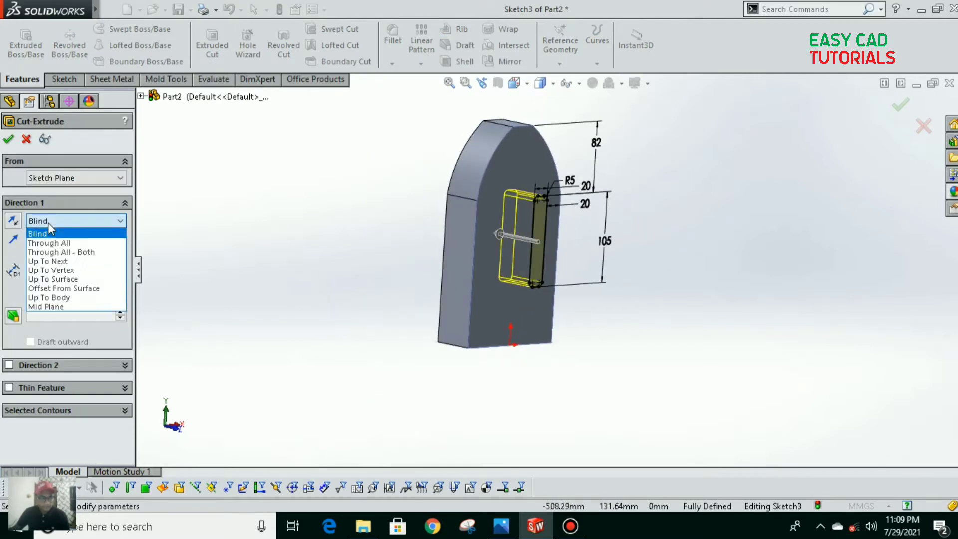
{"action": "left_click", "coordinate": [50, 267]}
{"action": "left_click", "coordinate": [8, 139]}
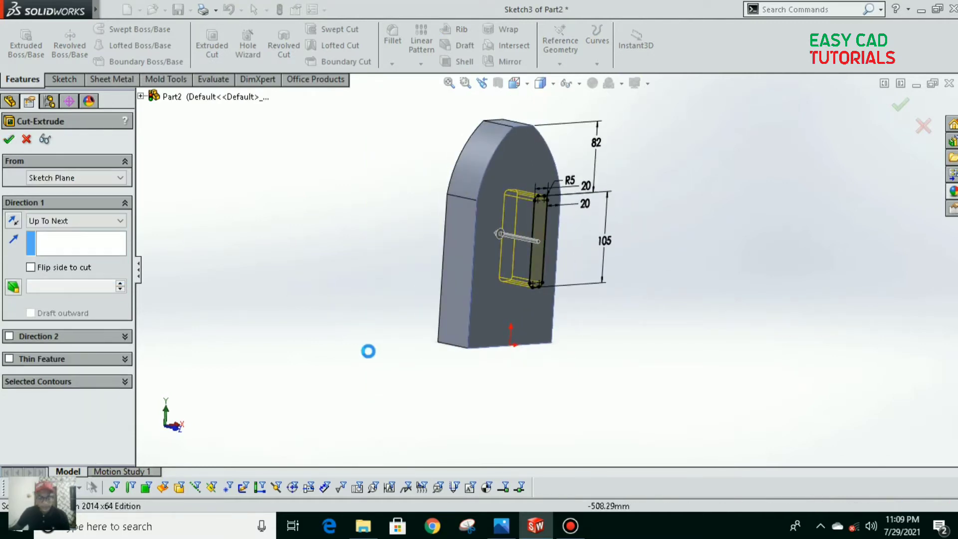
Start a new sketch on the body's flat side face next to the slot, viewed normal to it
{"action": "middle_click_drag", "start_coordinate": [367, 354], "coordinate": [574, 299]}
{"action": "scroll", "coordinate": [538, 267], "scroll_direction": "down", "scroll_amount": 5}
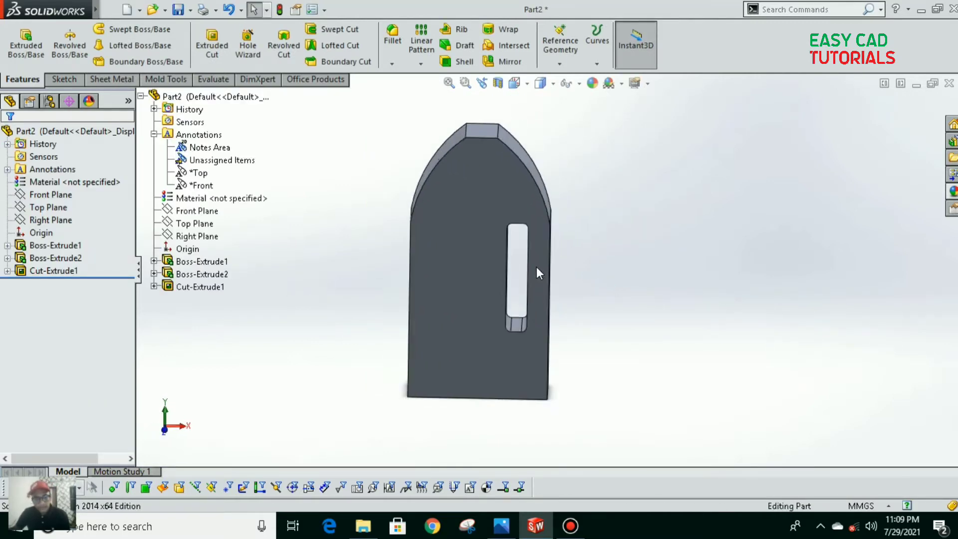
{"action": "middle_click_drag", "start_coordinate": [537, 267], "coordinate": [461, 307]}
{"action": "left_click", "coordinate": [517, 283]}
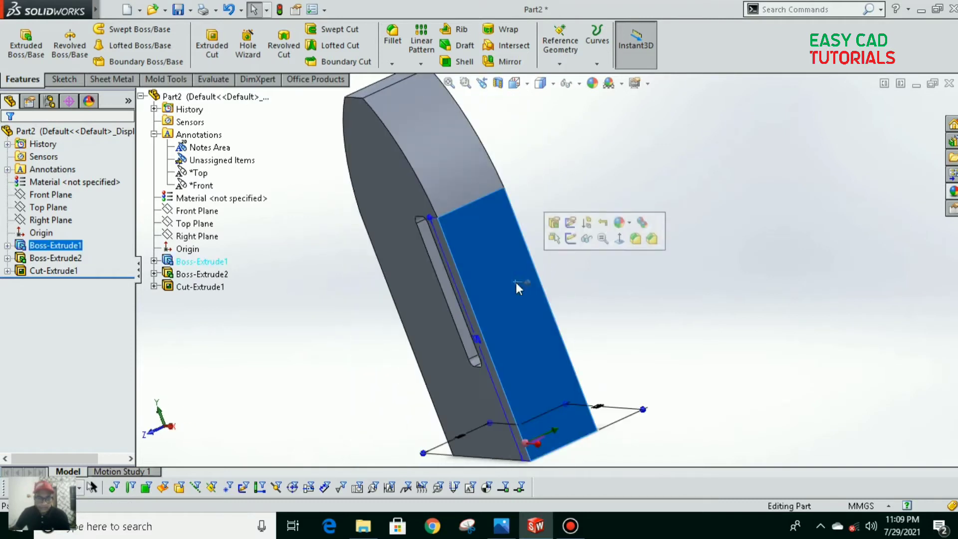
{"action": "left_click", "coordinate": [491, 274]}
{"action": "left_click", "coordinate": [594, 231]}
{"action": "left_click", "coordinate": [64, 81]}
{"action": "left_click", "coordinate": [28, 47]}
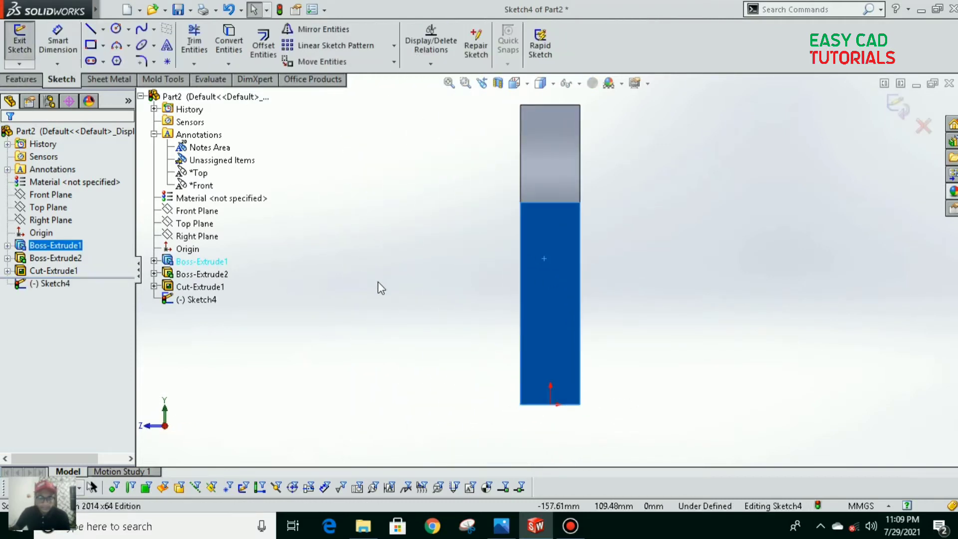
{"action": "scroll", "coordinate": [539, 260], "scroll_direction": "down", "scroll_amount": 4}
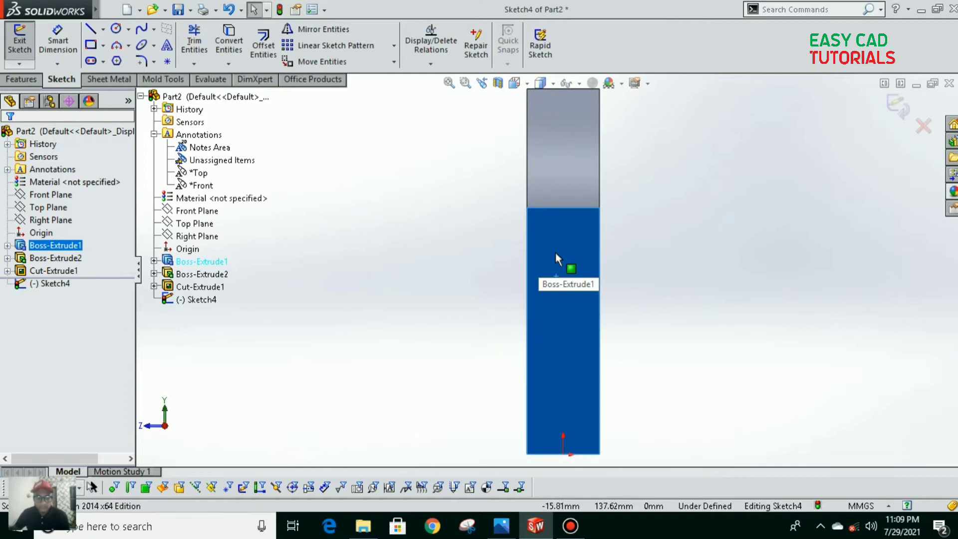
Draw a vertical construction centerline on the side face from the origin up to the face's upper edge
{"action": "left_click", "coordinate": [103, 46]}
{"action": "left_click", "coordinate": [103, 29]}
{"action": "left_click", "coordinate": [127, 58]}
{"action": "scroll", "coordinate": [539, 320], "scroll_direction": "up", "scroll_amount": 2}
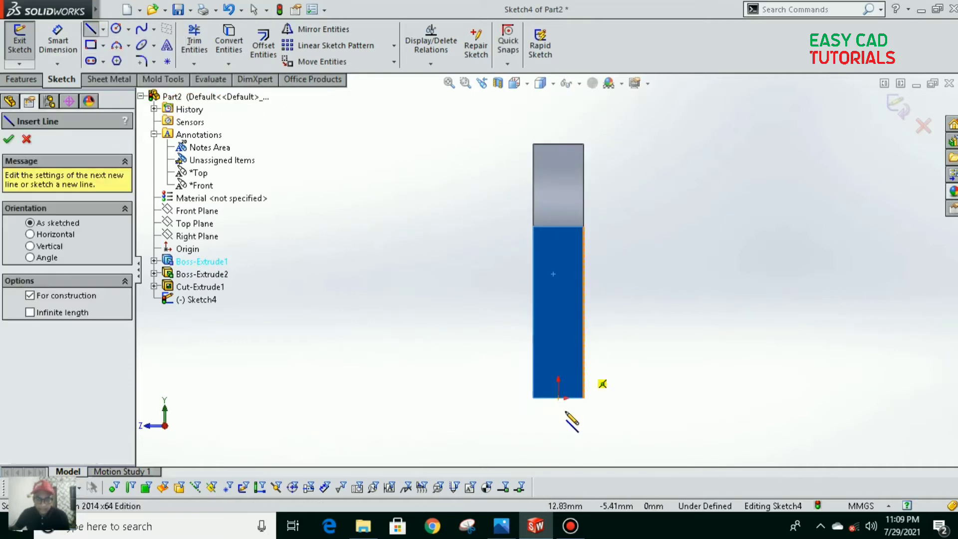
{"action": "left_click", "coordinate": [558, 397]}
{"action": "left_click", "coordinate": [558, 227]}
{"action": "key", "text": "Escape"}
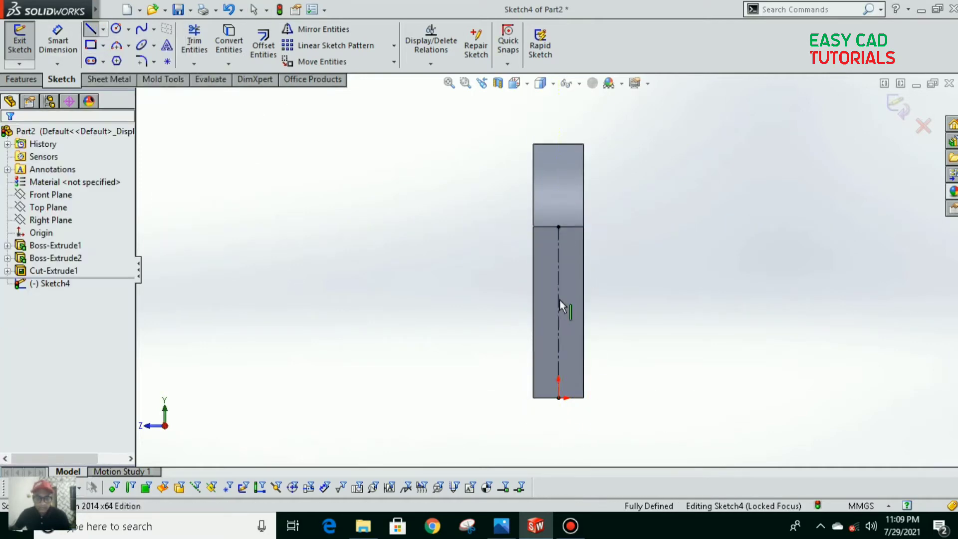
Check the bottle drawing in Photos, and sketch a rectangle about 17.7 by 108.3 mm from the side face's upper-left corner in SolidWorks
{"action": "scroll", "coordinate": [561, 305], "scroll_direction": "down", "scroll_amount": 3}
{"action": "left_click", "coordinate": [64, 49]}
{"action": "scroll", "coordinate": [519, 341], "scroll_direction": "up", "scroll_amount": 2}
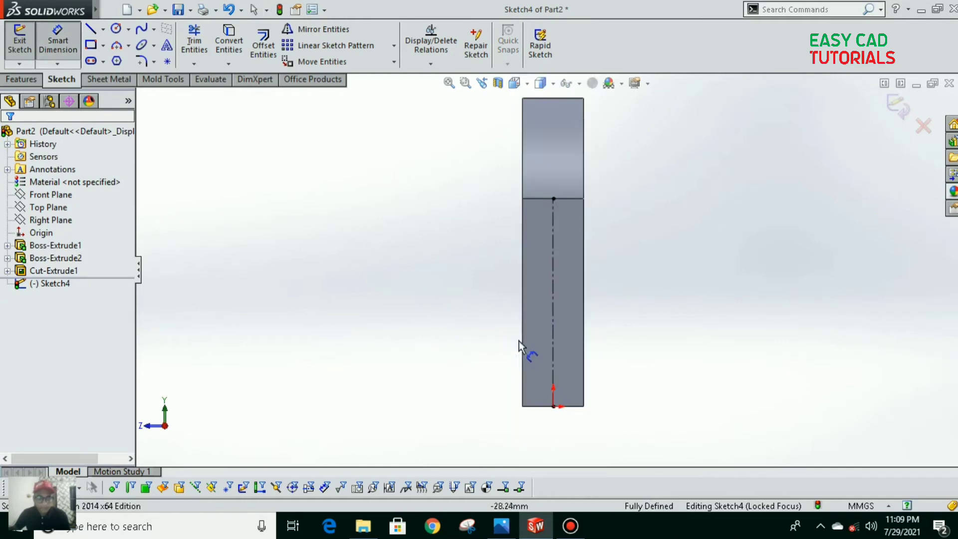
{"action": "left_click", "coordinate": [90, 45]}
{"action": "scroll", "coordinate": [534, 353], "scroll_direction": "down", "scroll_amount": 2}
{"action": "key", "text": "alt+Tab"}
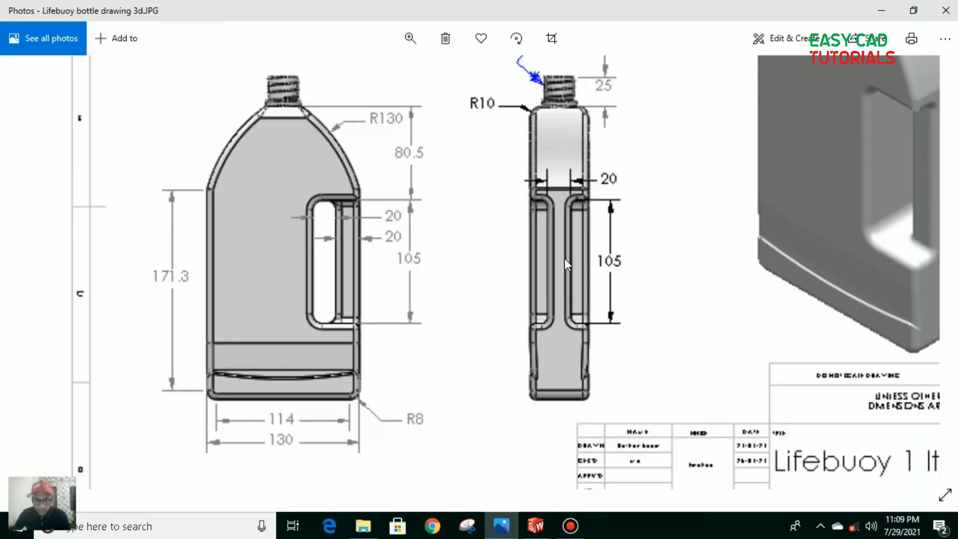
{"action": "left_click", "coordinate": [533, 531]}
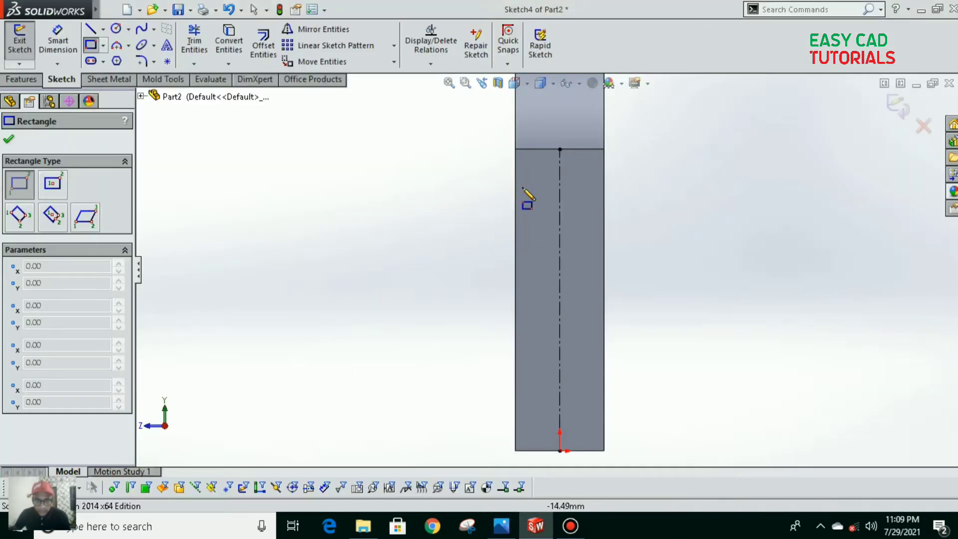
{"action": "scroll", "coordinate": [546, 321], "scroll_direction": "down", "scroll_amount": 2}
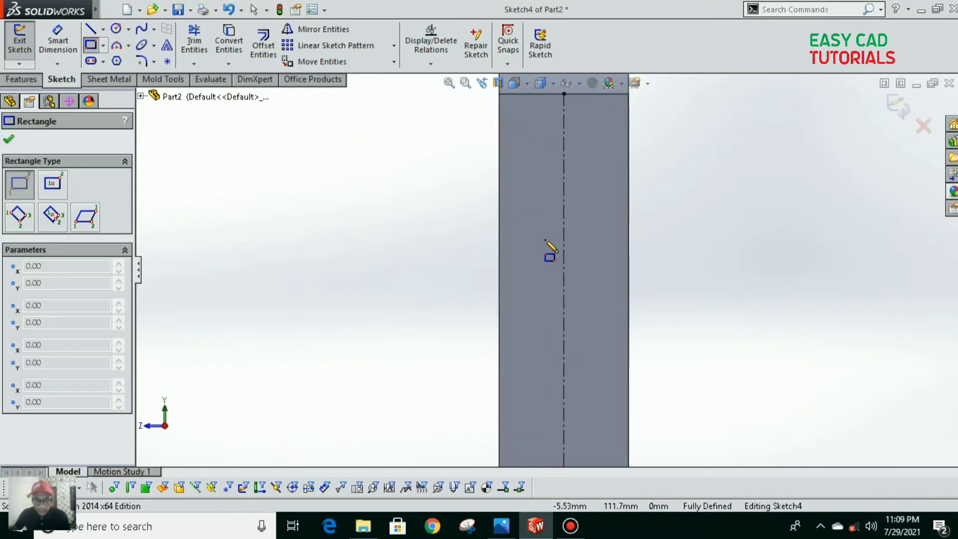
{"action": "scroll", "coordinate": [534, 210], "scroll_direction": "up", "scroll_amount": 1}
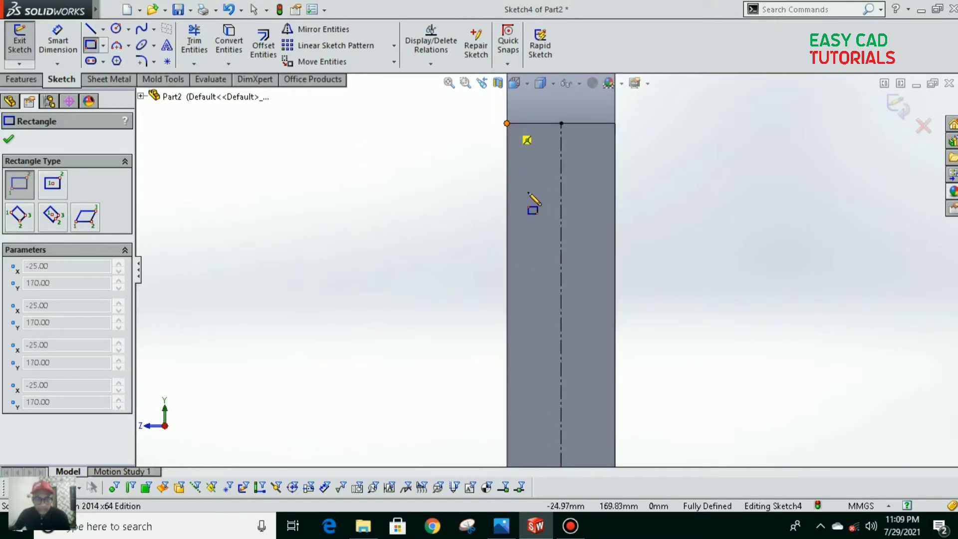
{"action": "left_click", "coordinate": [545, 357]}
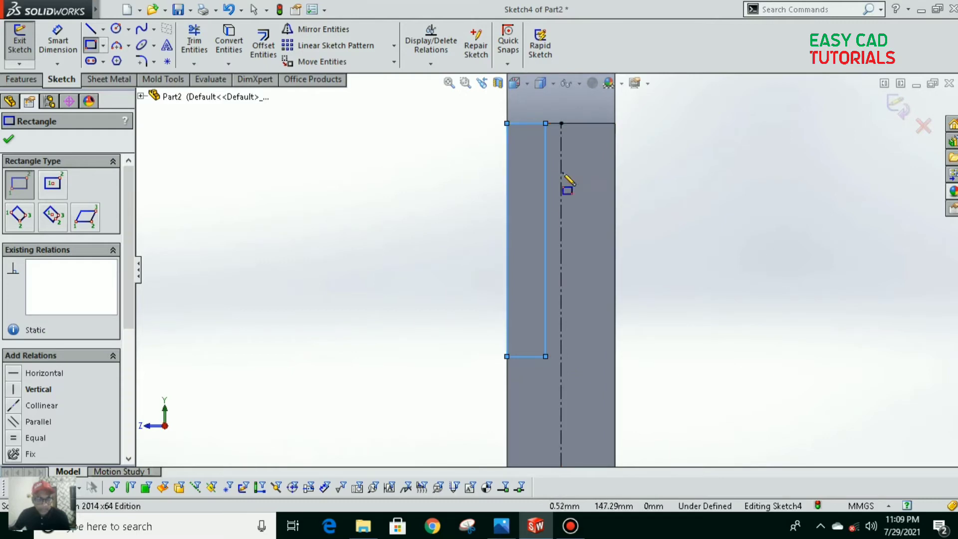
{"action": "key", "text": "Escape"}
Dimension the rectangle's width to 15 mm and its height to 105 mm
{"action": "left_click", "coordinate": [525, 124]}
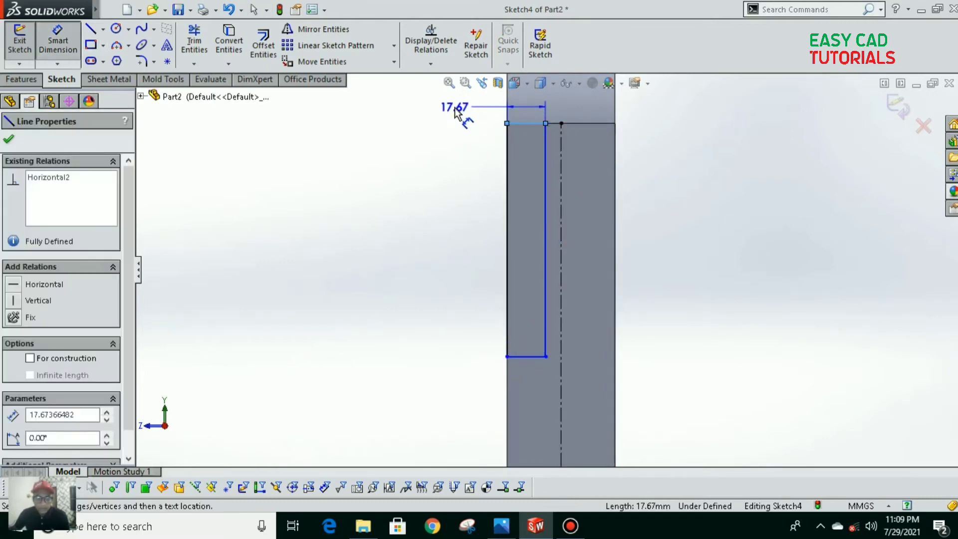
{"action": "left_click", "coordinate": [454, 106]}
{"action": "type", "text": "15"}
{"action": "key", "text": "Return"}
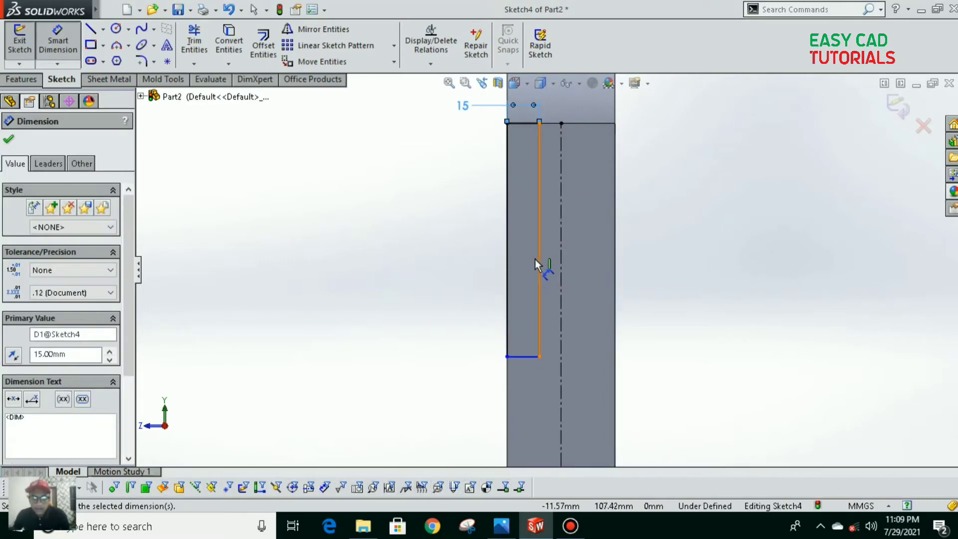
{"action": "left_click", "coordinate": [506, 261]}
{"action": "left_click", "coordinate": [448, 258]}
{"action": "type", "text": "105"}
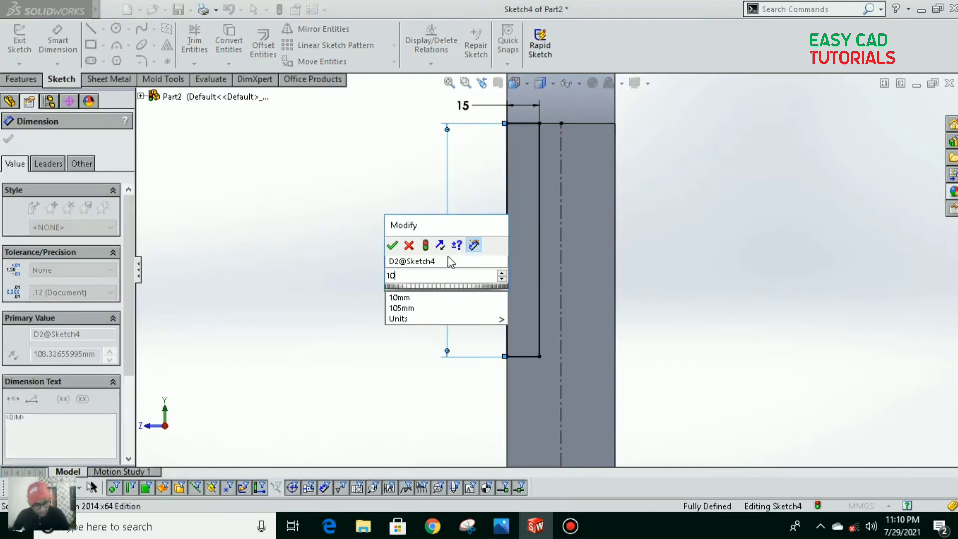
{"action": "key", "text": "Return"}
{"action": "scroll", "coordinate": [548, 325], "scroll_direction": "up", "scroll_amount": 2}
{"action": "left_click", "coordinate": [8, 139]}
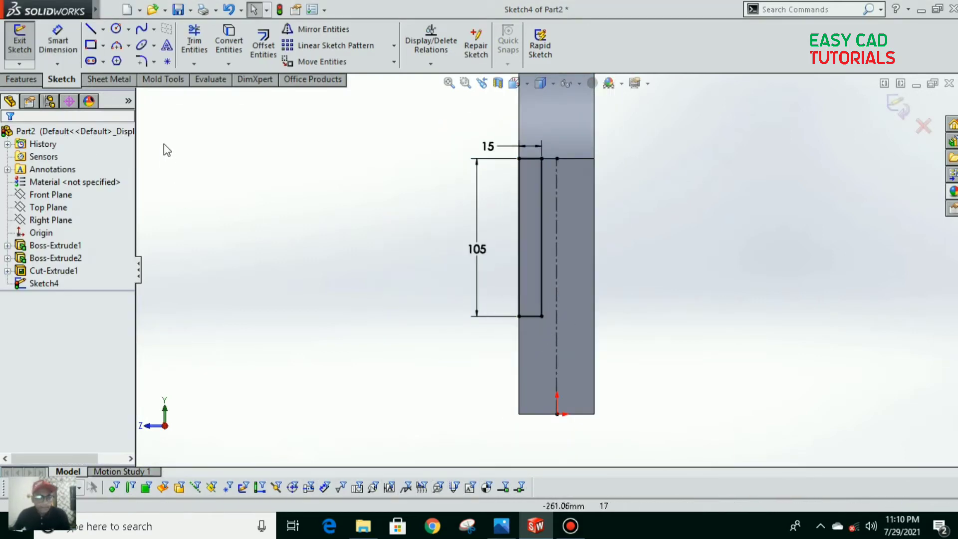
{"action": "left_click", "coordinate": [502, 526]}
{"action": "left_click", "coordinate": [502, 526]}
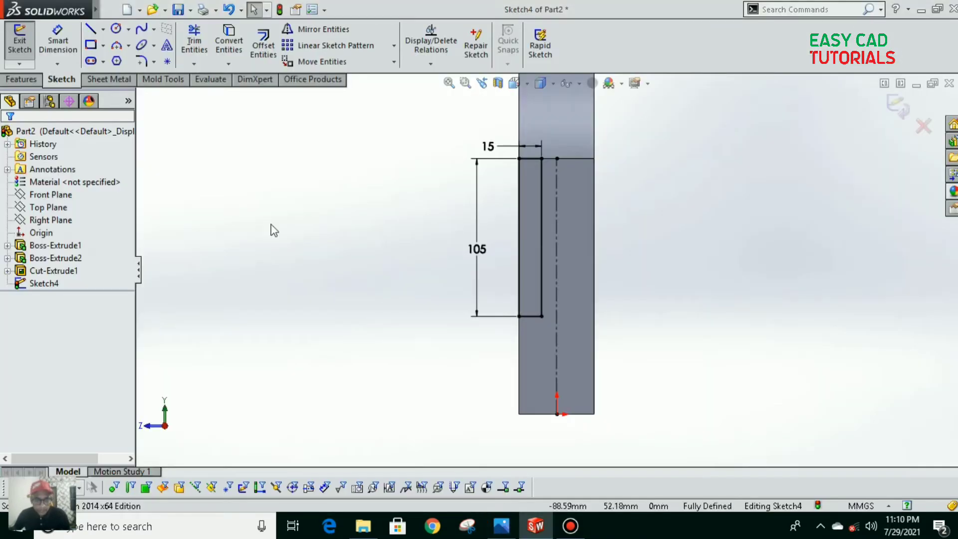
{"action": "left_click", "coordinate": [143, 61]}
{"action": "left_click", "coordinate": [541, 315]}
{"action": "left_click", "coordinate": [542, 158]}
{"action": "left_click", "coordinate": [501, 526]}
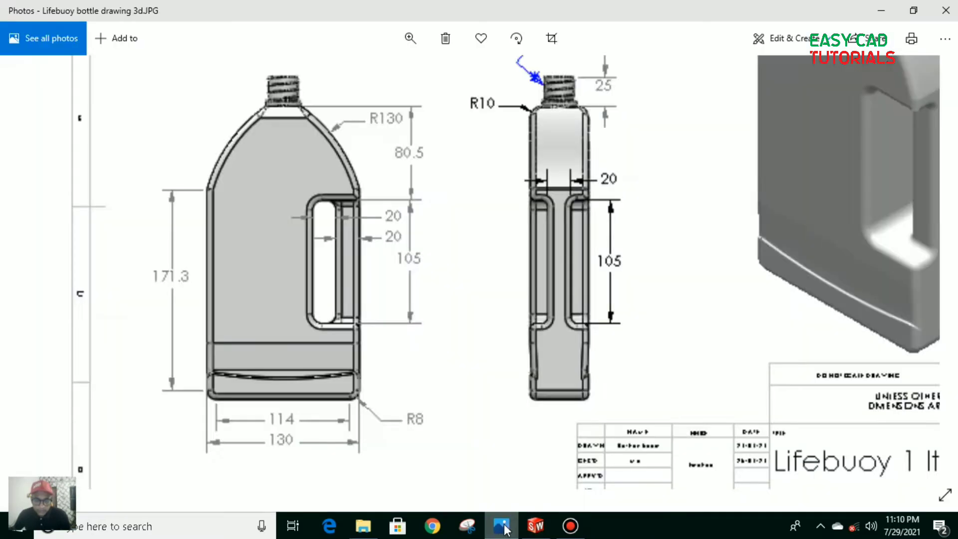
{"action": "scroll", "coordinate": [499, 344], "scroll_direction": "up", "scroll_amount": 3}
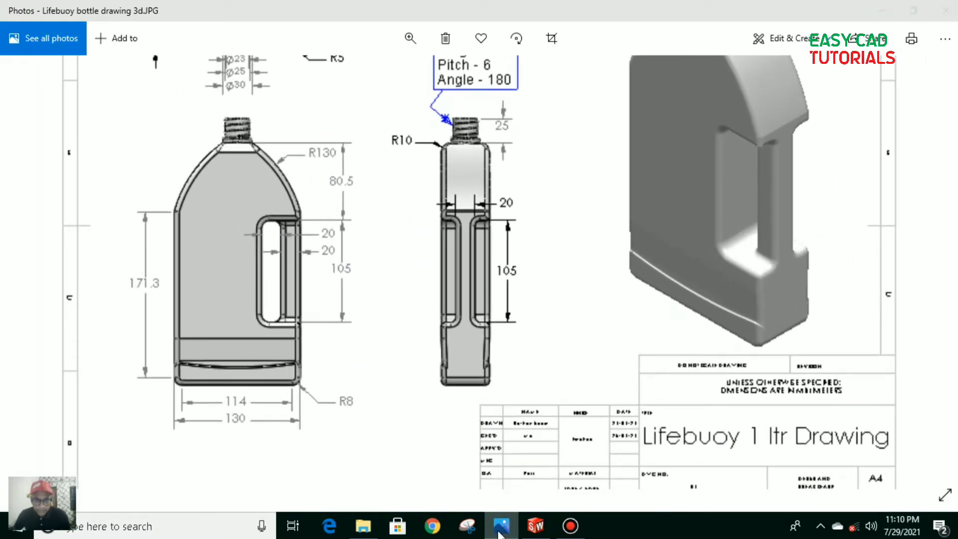
{"action": "left_click", "coordinate": [500, 529]}
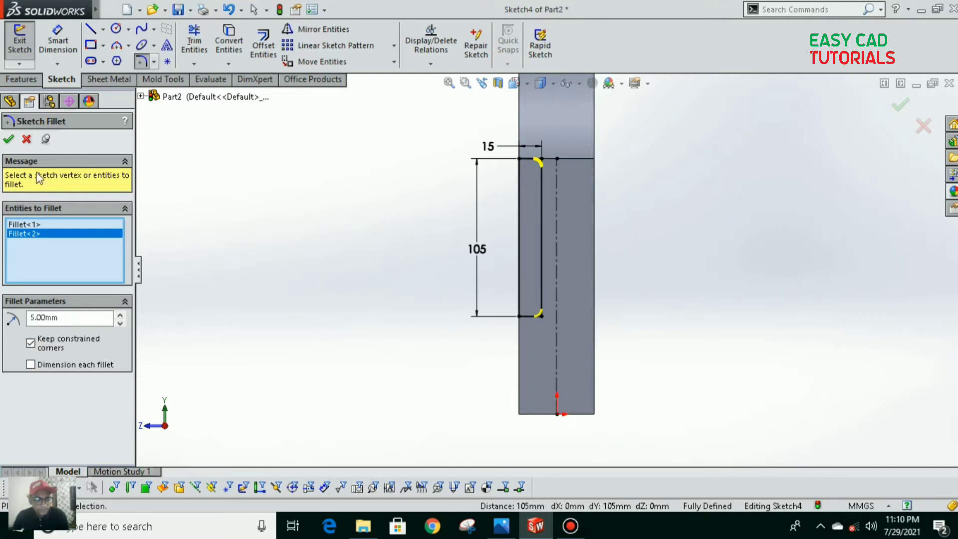
{"action": "left_click", "coordinate": [27, 139]}
Mirror the 15 by 105 mm rectangle about the vertical construction centerline, keeping the original
{"action": "scroll", "coordinate": [505, 245], "scroll_direction": "down", "scroll_amount": 1}
{"action": "left_click", "coordinate": [322, 29]}
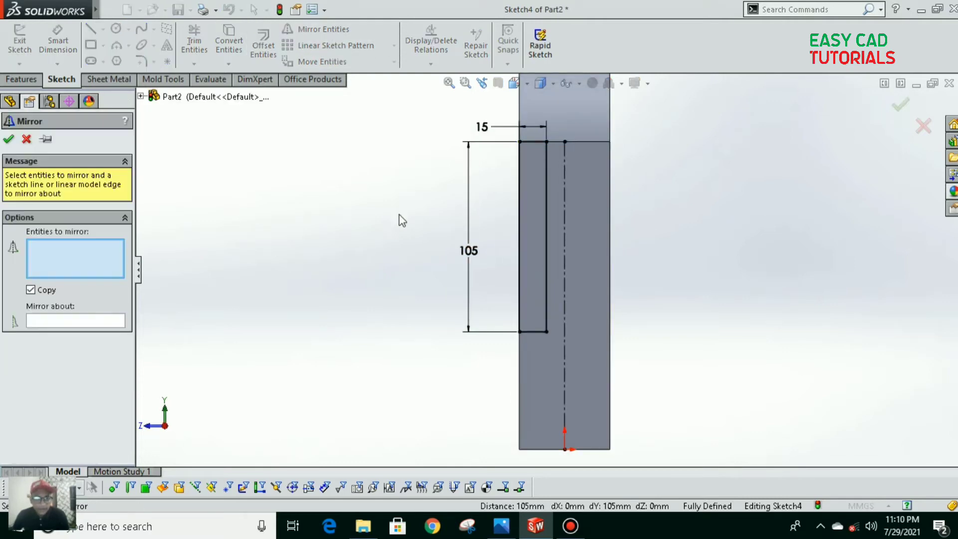
{"action": "left_click_drag", "start_coordinate": [367, 116], "coordinate": [554, 375]}
{"action": "left_click", "coordinate": [100, 320]}
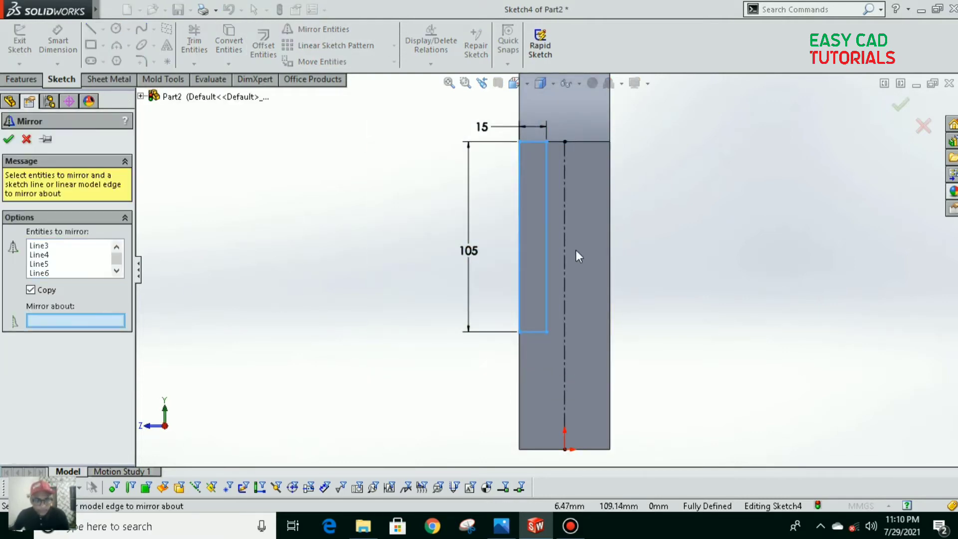
{"action": "left_click", "coordinate": [565, 248]}
{"action": "left_click", "coordinate": [8, 140]}
Extrude-cut both side rectangles with the Up To Next end condition to form the handle recesses
{"action": "left_click", "coordinate": [21, 79]}
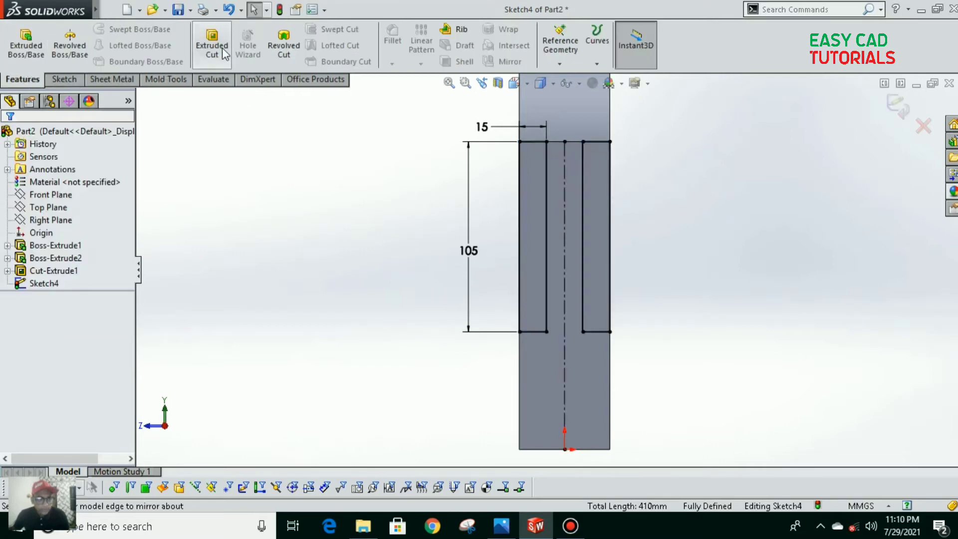
{"action": "left_click", "coordinate": [212, 47]}
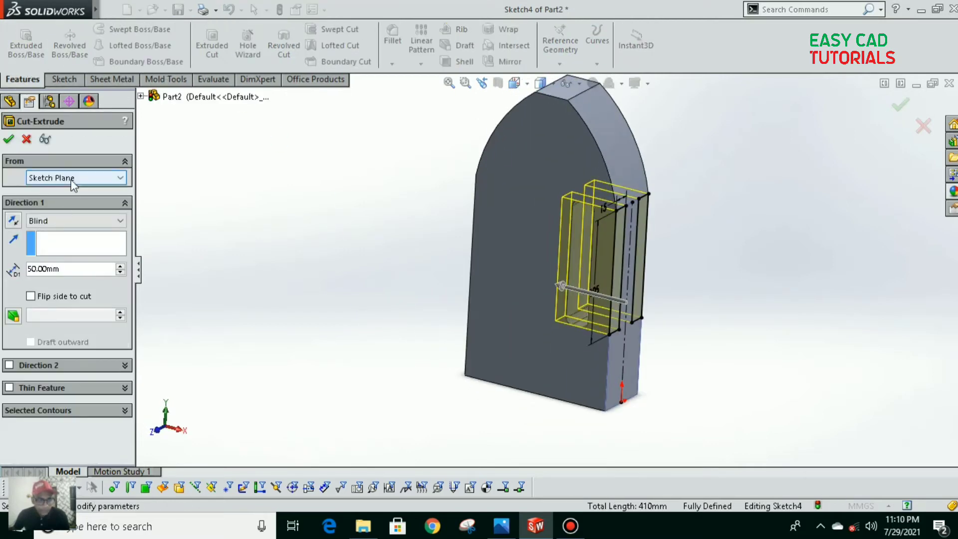
{"action": "left_click", "coordinate": [75, 221]}
{"action": "left_click", "coordinate": [50, 276]}
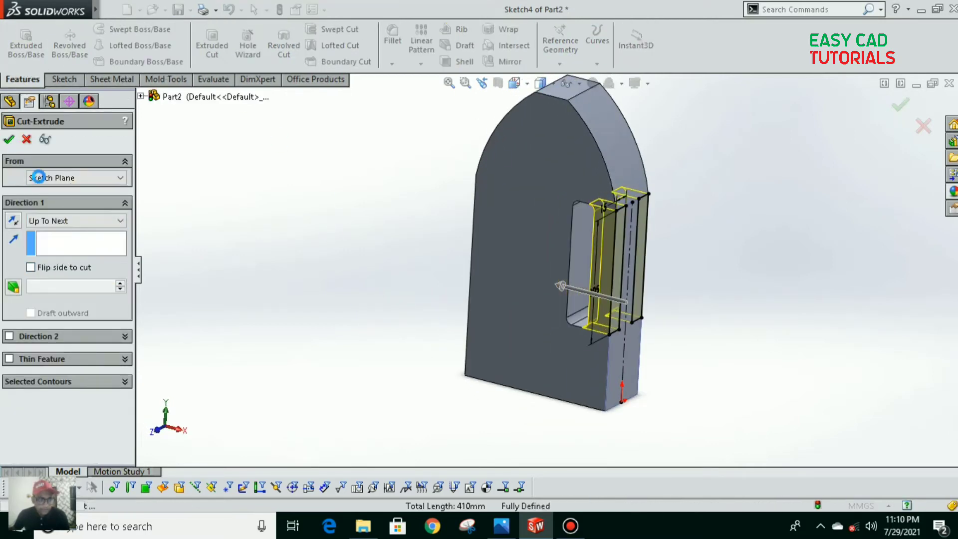
{"action": "left_click", "coordinate": [324, 340]}
{"action": "scroll", "coordinate": [327, 339], "scroll_direction": "up", "scroll_amount": 2}
{"action": "middle_click_drag", "start_coordinate": [357, 314], "coordinate": [410, 302]}
{"action": "scroll", "coordinate": [410, 302], "scroll_direction": "up", "scroll_amount": 1}
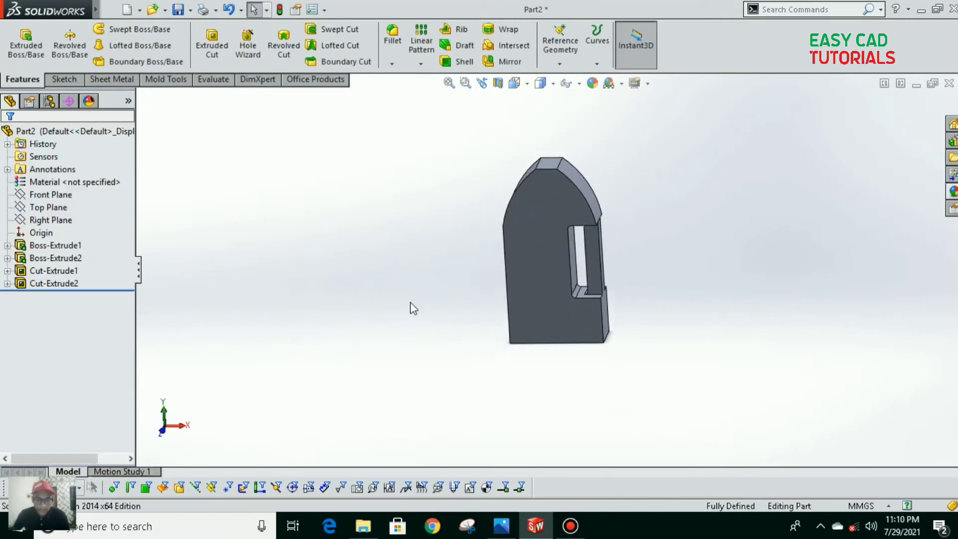
Start a sketch on the shoulder's flat top face, viewed normal to it, and draw an origin-centred circle about 27 mm in diameter
{"action": "scroll", "coordinate": [549, 220], "scroll_direction": "down", "scroll_amount": 5}
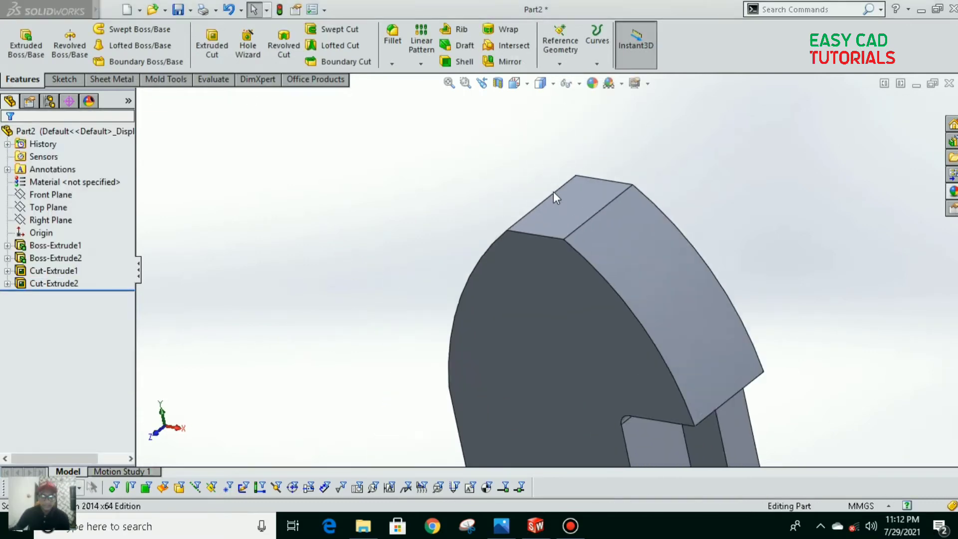
{"action": "scroll", "coordinate": [555, 194], "scroll_direction": "down", "scroll_amount": 1}
{"action": "left_click", "coordinate": [573, 229]}
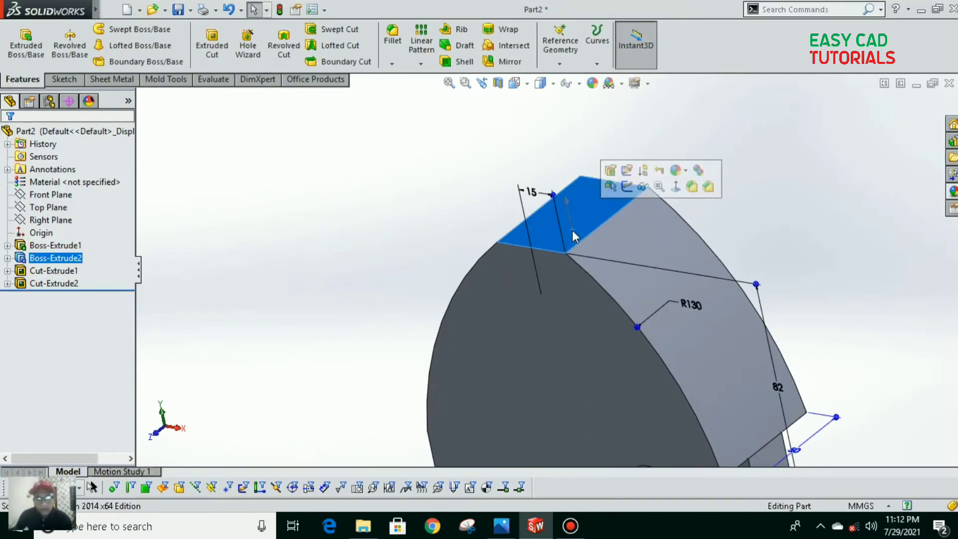
{"action": "left_click", "coordinate": [676, 187]}
{"action": "left_click", "coordinate": [61, 79]}
{"action": "left_click", "coordinate": [19, 43]}
{"action": "left_click", "coordinate": [116, 28]}
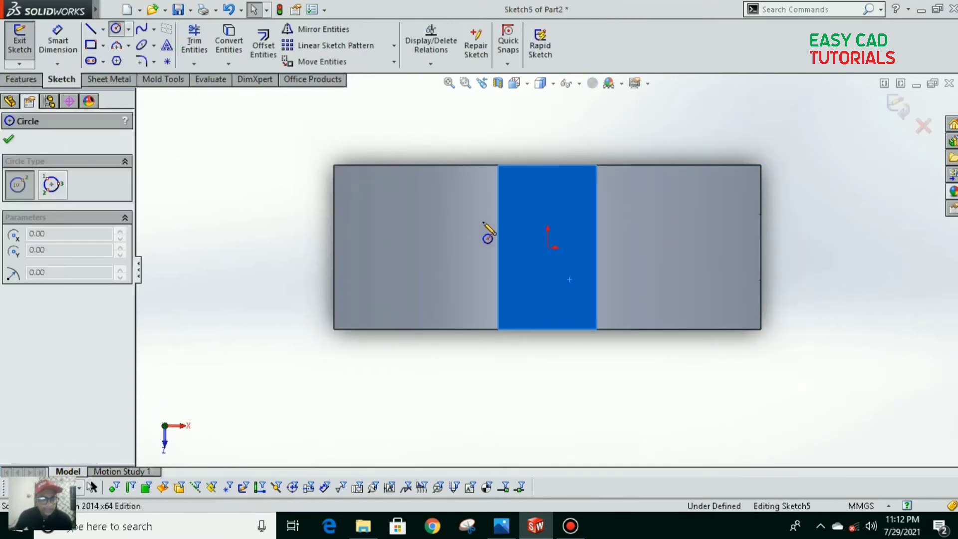
{"action": "left_click", "coordinate": [547, 247]}
{"action": "left_click", "coordinate": [591, 244]}
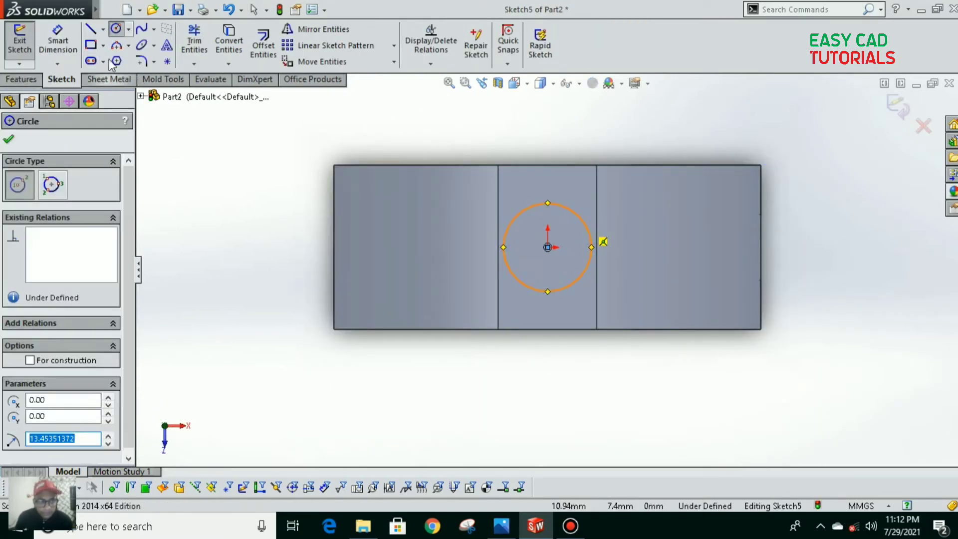
Dimension the circle's diameter to 30 mm
{"action": "left_click", "coordinate": [58, 39]}
{"action": "left_click", "coordinate": [504, 248]}
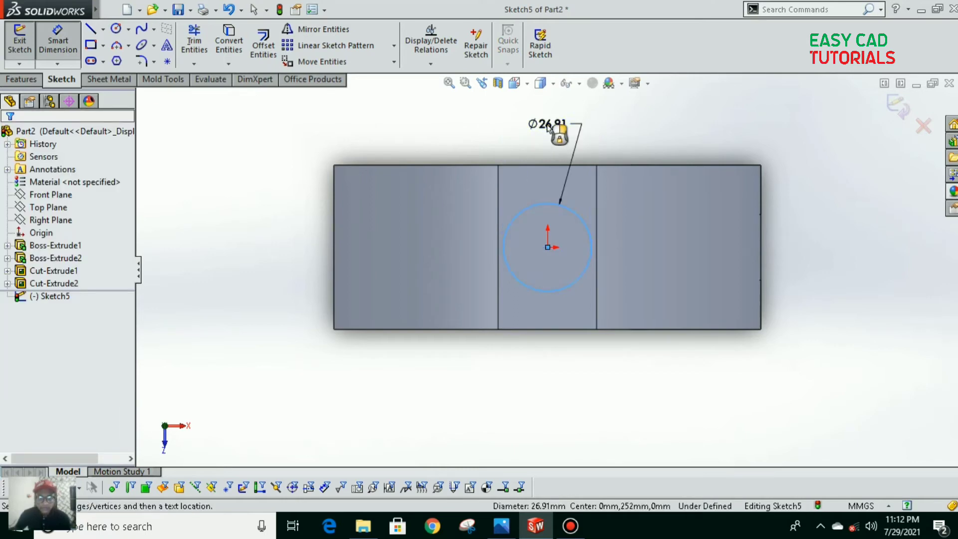
{"action": "left_click", "coordinate": [547, 125]}
{"action": "key", "text": "Return"}
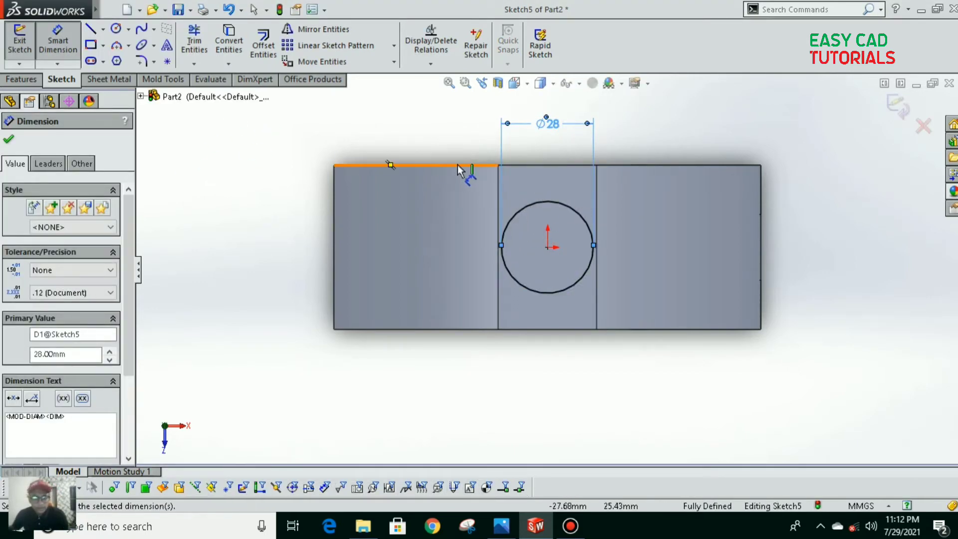
{"action": "key", "text": "f"}
{"action": "double_click", "coordinate": [544, 161]}
{"action": "key", "text": "Return"}
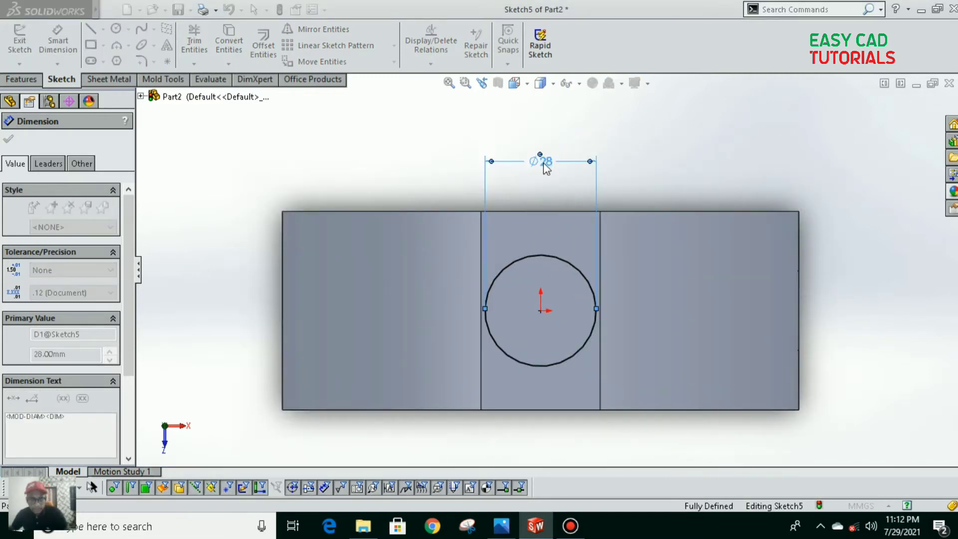
Offset the 30 mm circle inward by 3 mm
{"action": "left_click", "coordinate": [264, 45]}
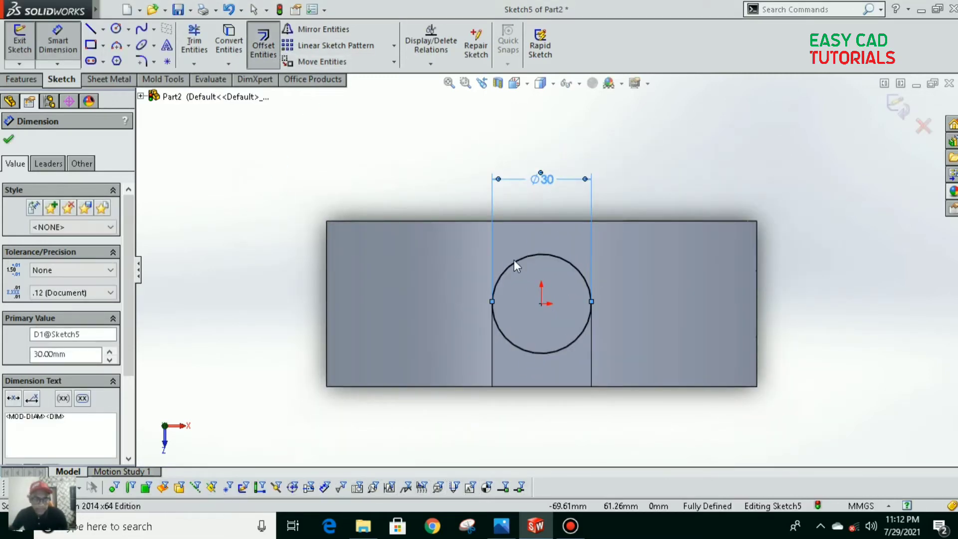
{"action": "left_click", "coordinate": [559, 259]}
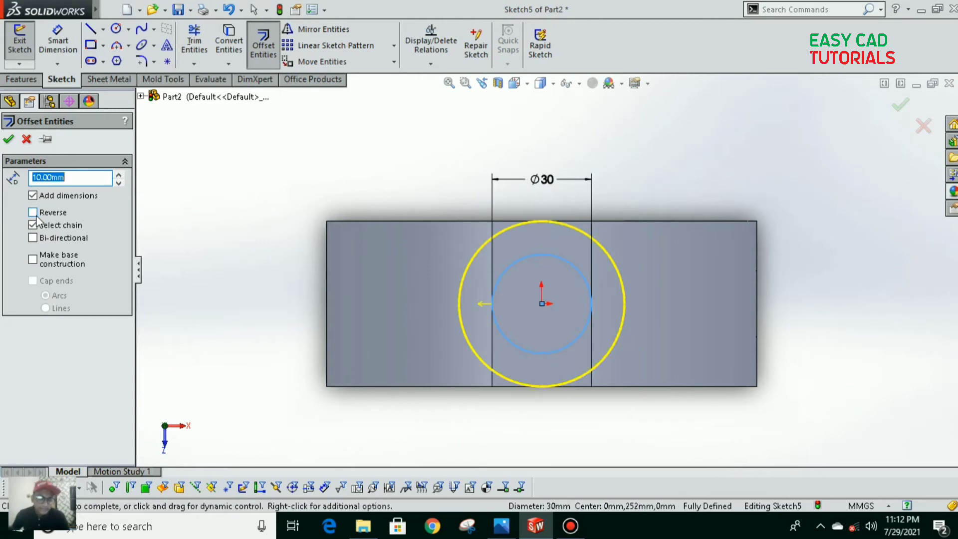
{"action": "type", "text": "2"}
{"action": "key", "text": "Return"}
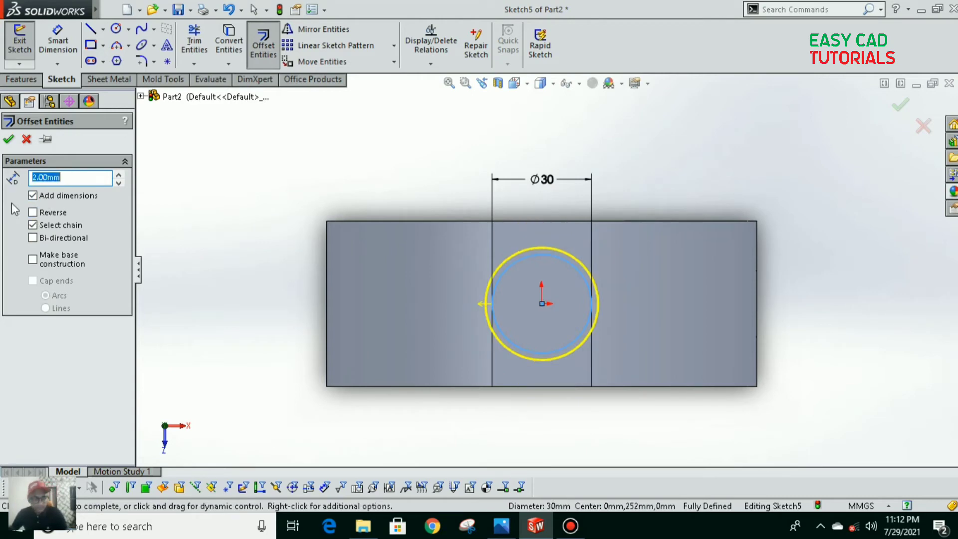
{"action": "left_click", "coordinate": [32, 212]}
{"action": "scroll", "coordinate": [524, 292], "scroll_direction": "down", "scroll_amount": 1}
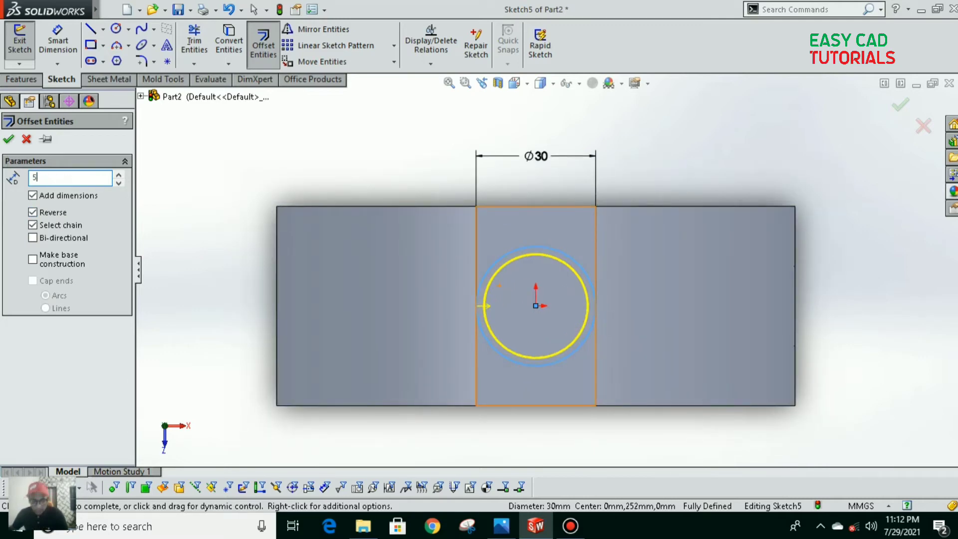
{"action": "type", "text": "5"}
{"action": "key", "text": "Return"}
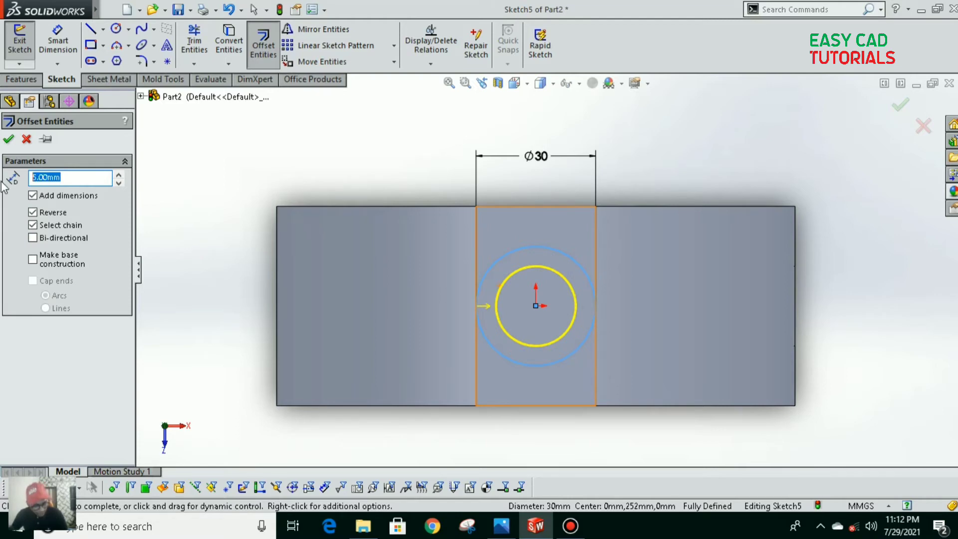
{"action": "left_click", "coordinate": [7, 139]}
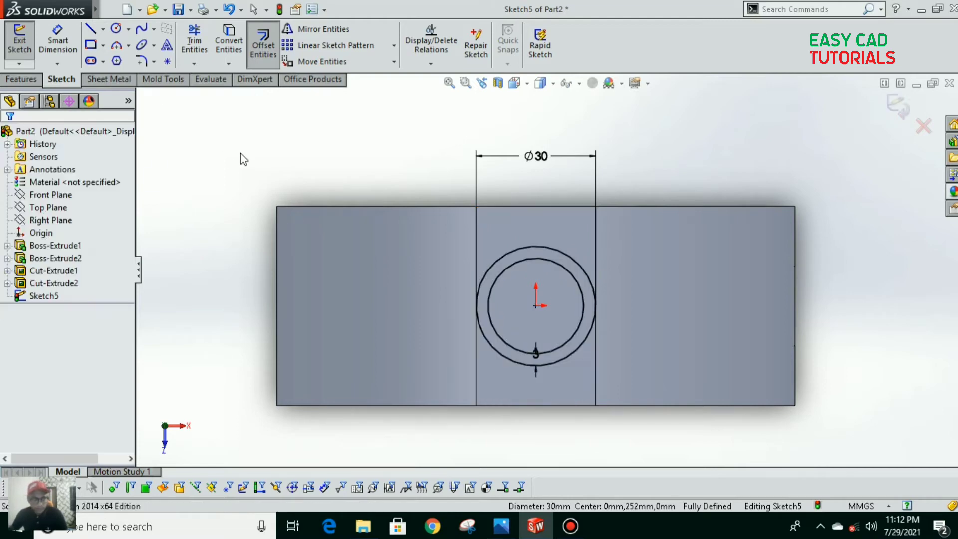
Extrude the ring between the two concentric circles 4 mm upward from the shoulder's top face
{"action": "middle_click_drag", "start_coordinate": [252, 373], "coordinate": [352, 176]}
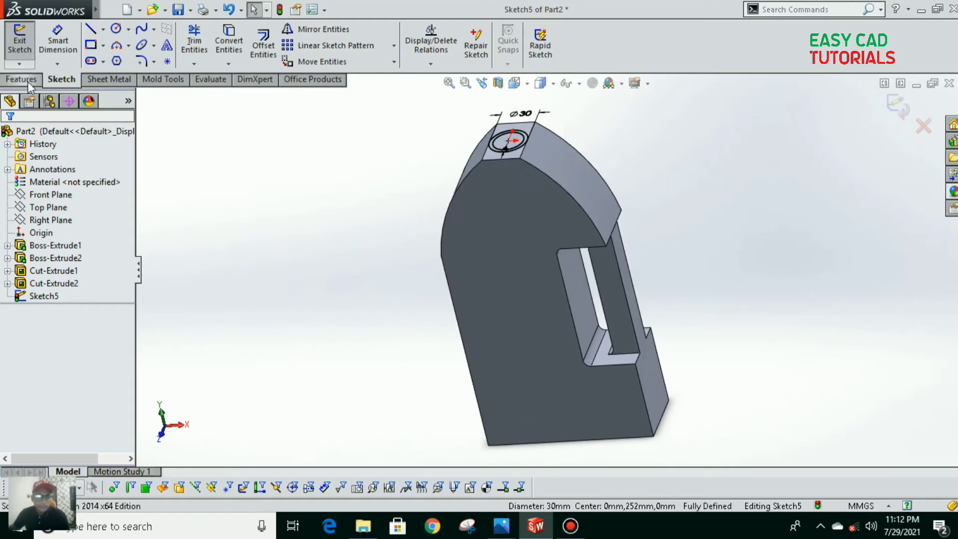
{"action": "left_click", "coordinate": [28, 82]}
{"action": "left_click", "coordinate": [26, 43]}
{"action": "scroll", "coordinate": [506, 158], "scroll_direction": "down", "scroll_amount": 4}
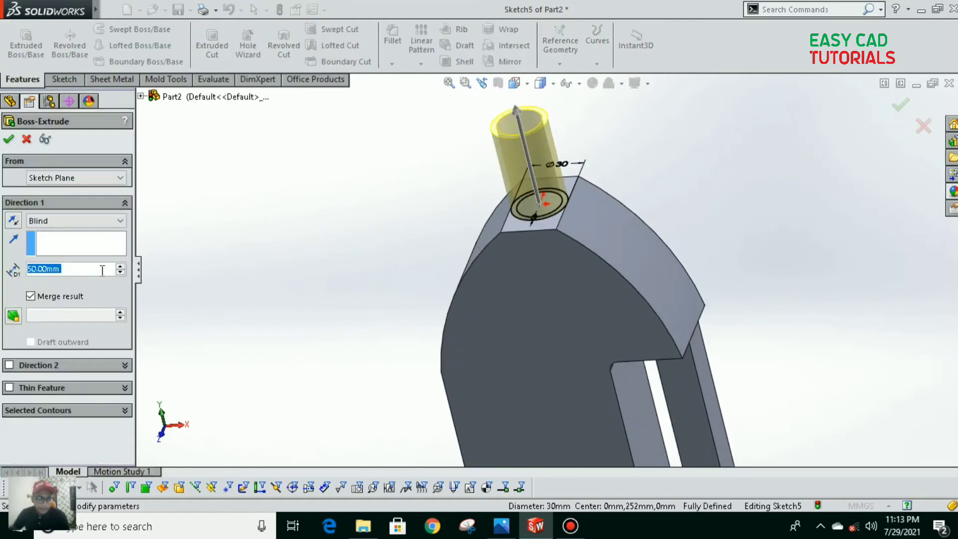
{"action": "left_click", "coordinate": [120, 273]}
{"action": "left_click", "coordinate": [120, 273]}
{"action": "left_click", "coordinate": [120, 272]}
{"action": "left_click", "coordinate": [120, 272]}
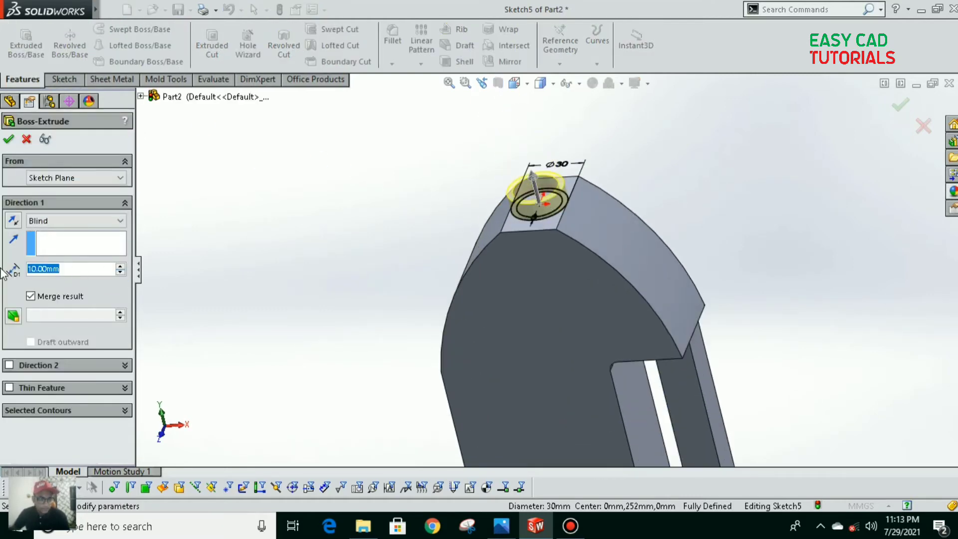
{"action": "type", "text": "4"}
{"action": "key", "text": "Return"}
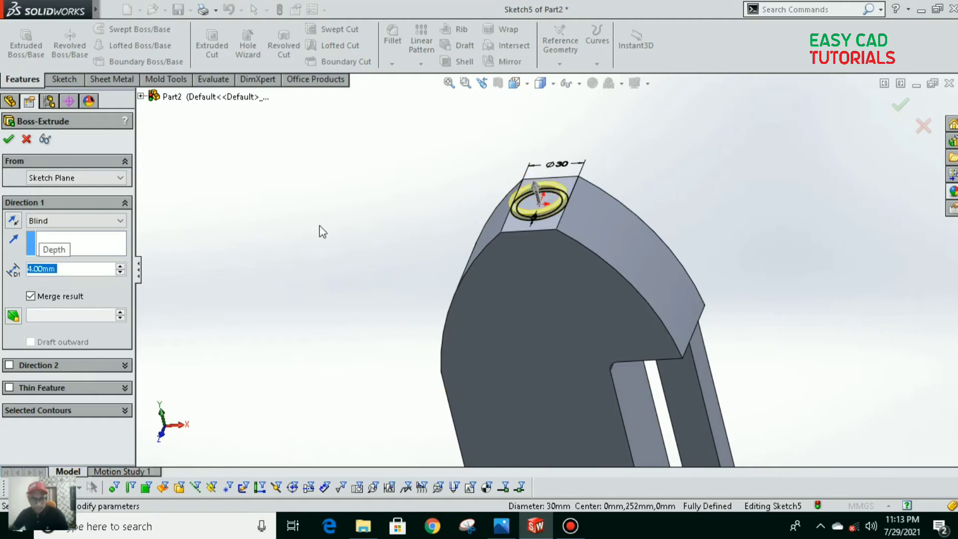
{"action": "scroll", "coordinate": [403, 235], "scroll_direction": "down", "scroll_amount": 3}
{"action": "key", "text": "Return"}
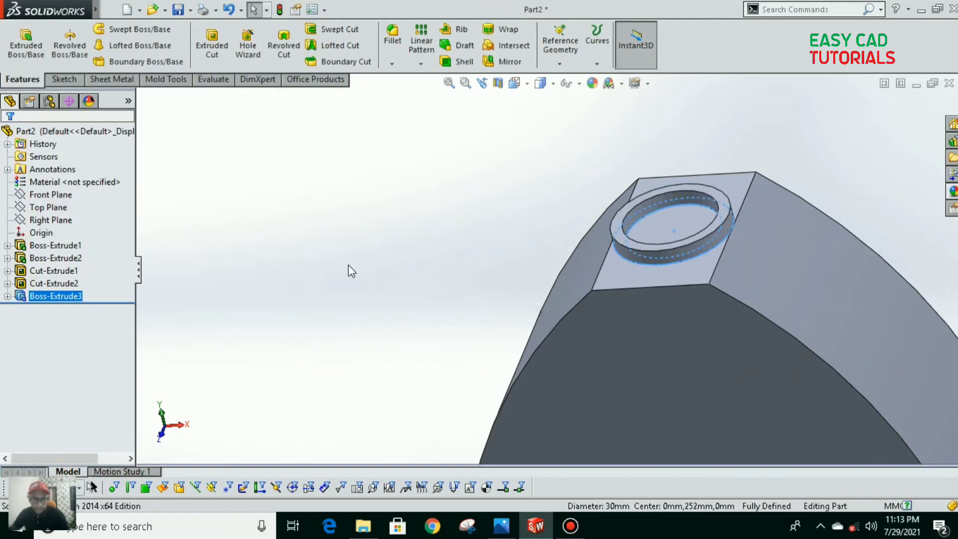
{"action": "left_click", "coordinate": [642, 258]}
{"action": "left_click", "coordinate": [680, 199]}
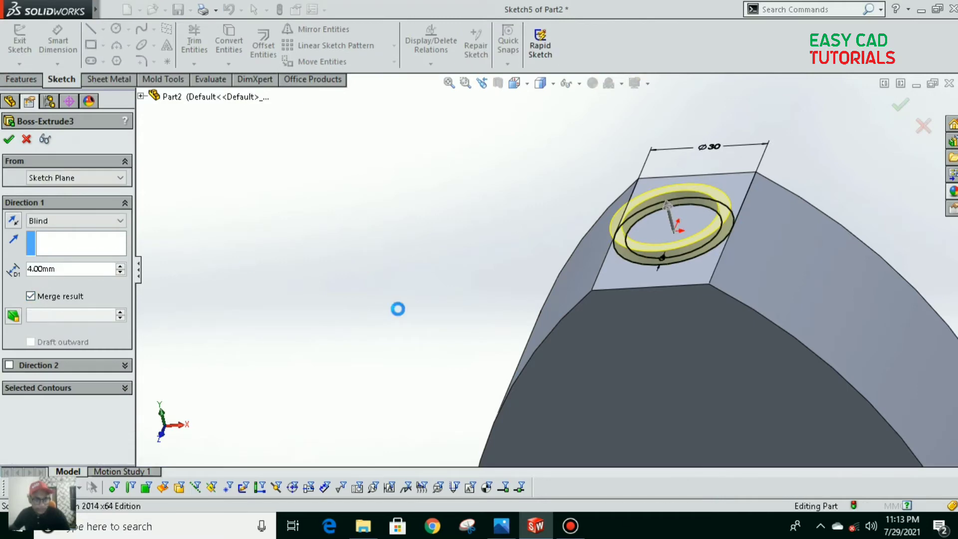
{"action": "key", "text": "Return"}
Edit the neck ring's sketch, delete its inner offset circle, and exit to rebuild the ring as a solid disc
{"action": "scroll", "coordinate": [667, 266], "scroll_direction": "down", "scroll_amount": 3}
{"action": "left_click", "coordinate": [667, 266]}
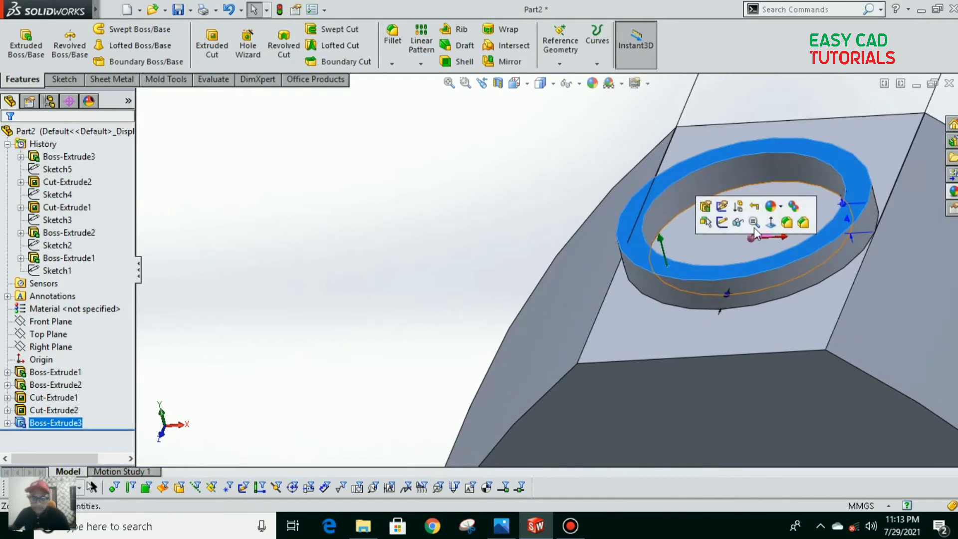
{"action": "left_click", "coordinate": [724, 223]}
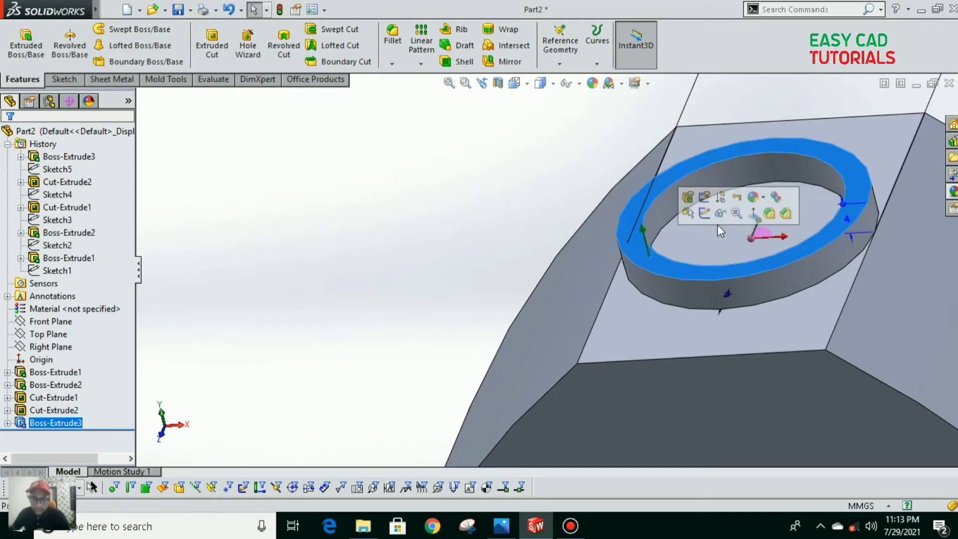
{"action": "left_click", "coordinate": [667, 287]}
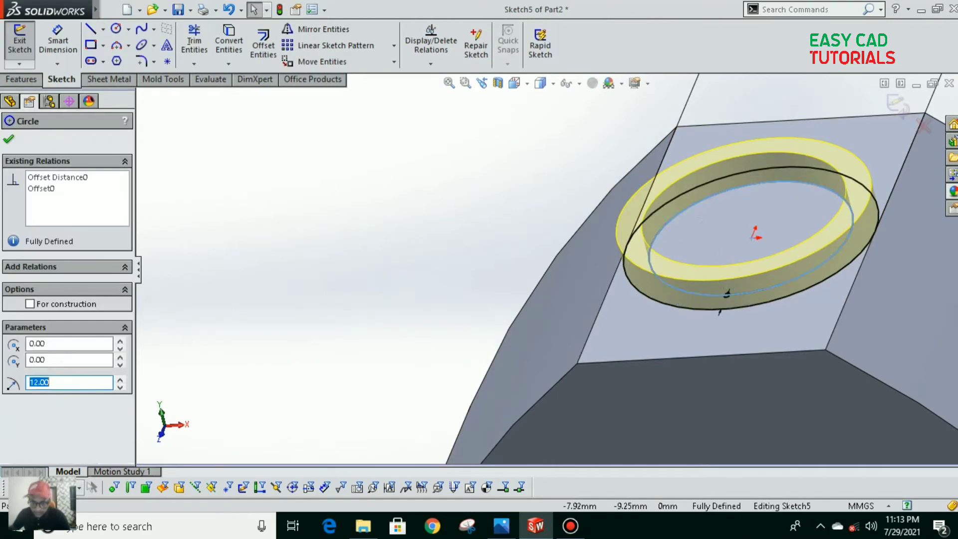
{"action": "left_click", "coordinate": [489, 248]}
{"action": "left_click", "coordinate": [13, 48]}
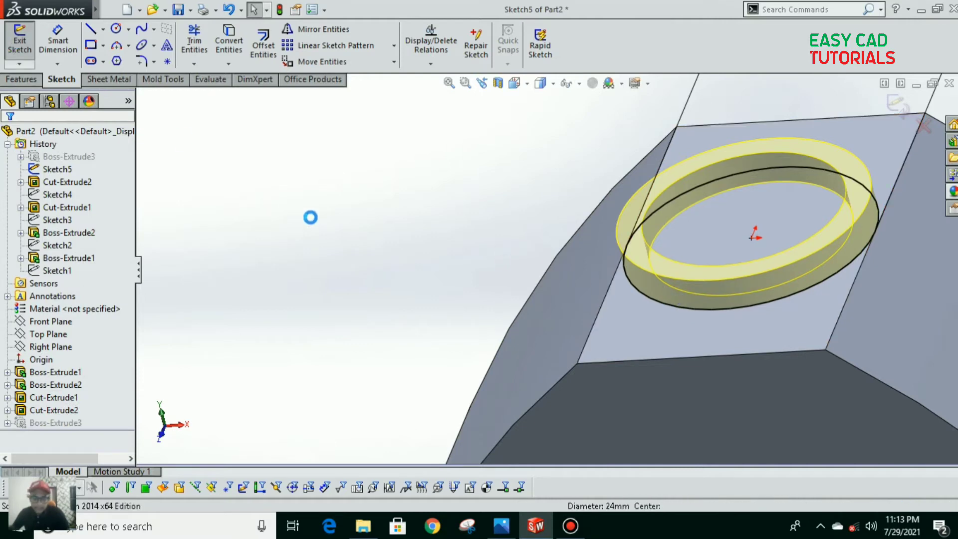
Start a sketch on the neck disc's top face, viewed normal to it, and offset the disc's edge inward by 3 mm
{"action": "left_click", "coordinate": [800, 209]}
{"action": "left_click", "coordinate": [901, 171]}
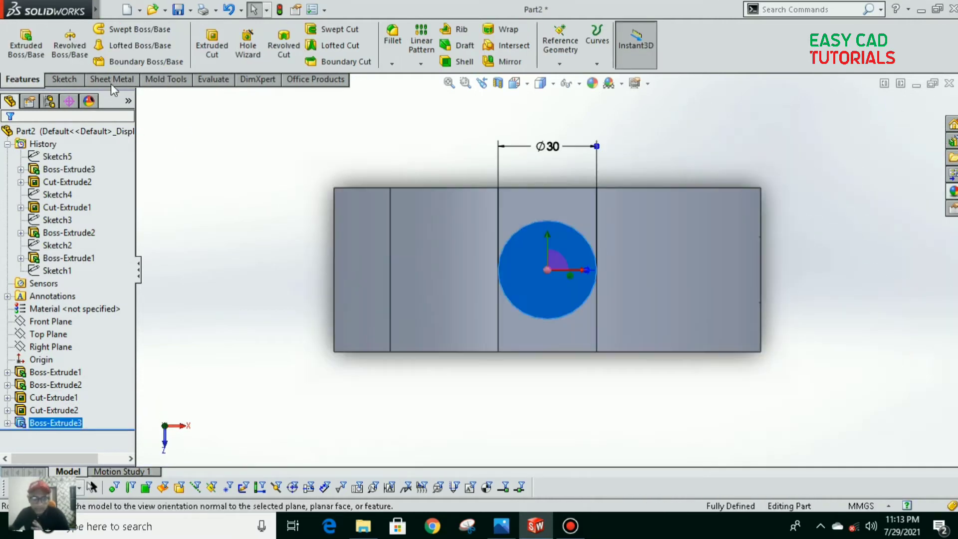
{"action": "left_click", "coordinate": [62, 79]}
{"action": "left_click", "coordinate": [116, 29]}
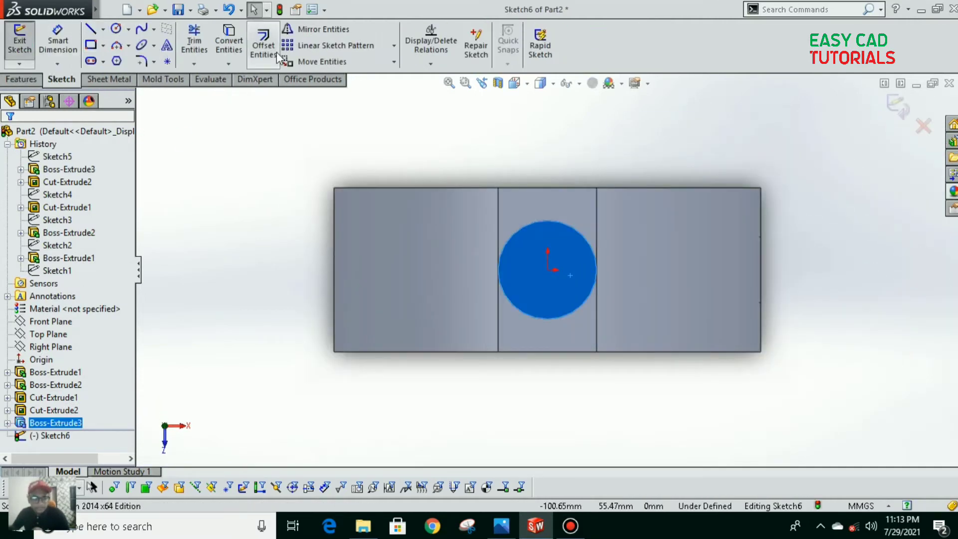
{"action": "left_click", "coordinate": [262, 46]}
{"action": "left_click", "coordinate": [32, 212]}
{"action": "left_click", "coordinate": [77, 177]}
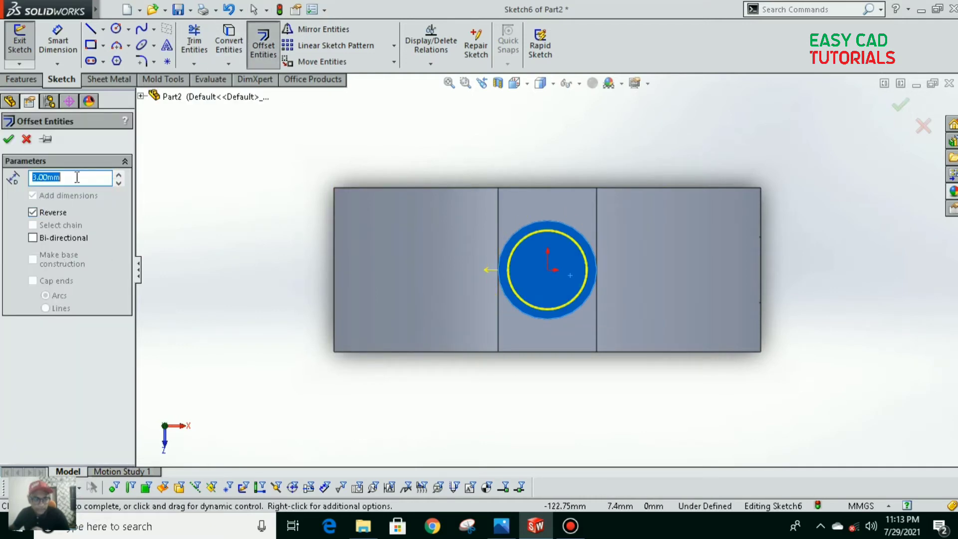
{"action": "left_click", "coordinate": [8, 139]}
Try adding a driven diameter dimension to the offset circle
{"action": "left_click", "coordinate": [543, 221]}
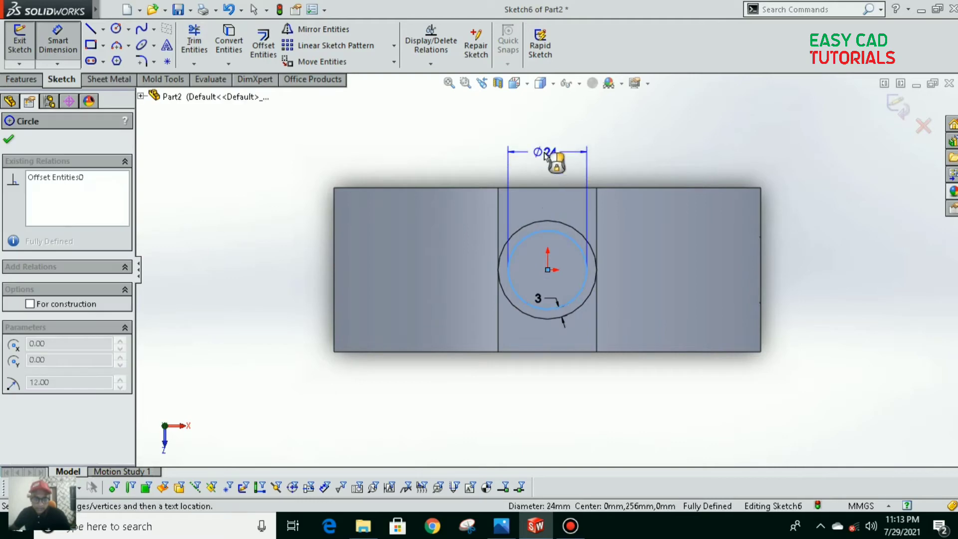
{"action": "left_click", "coordinate": [546, 152]}
{"action": "key", "text": "Return"}
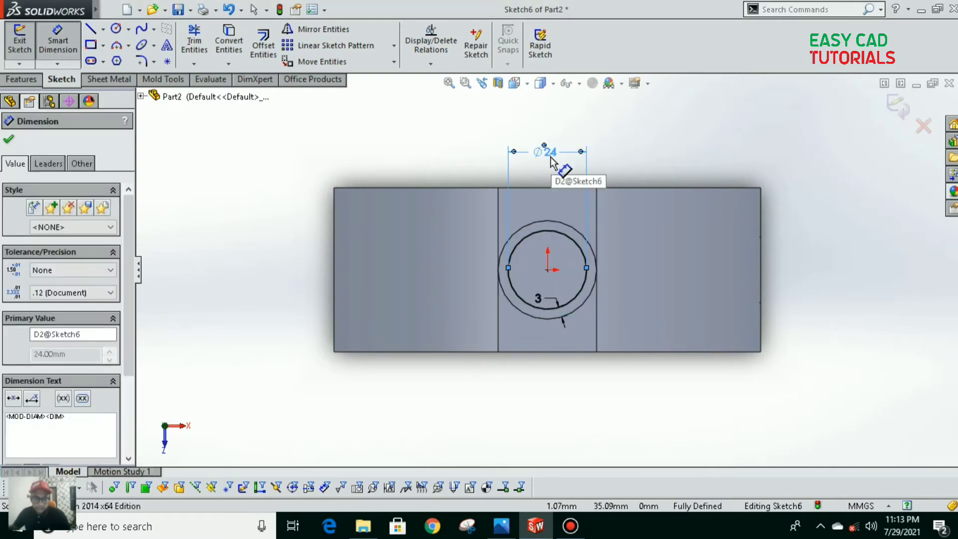
Delete the inner circle's offset dimension together with its relation, as well as its driven diameter dimension
{"action": "left_click", "coordinate": [541, 300]}
{"action": "key", "text": "Delete"}
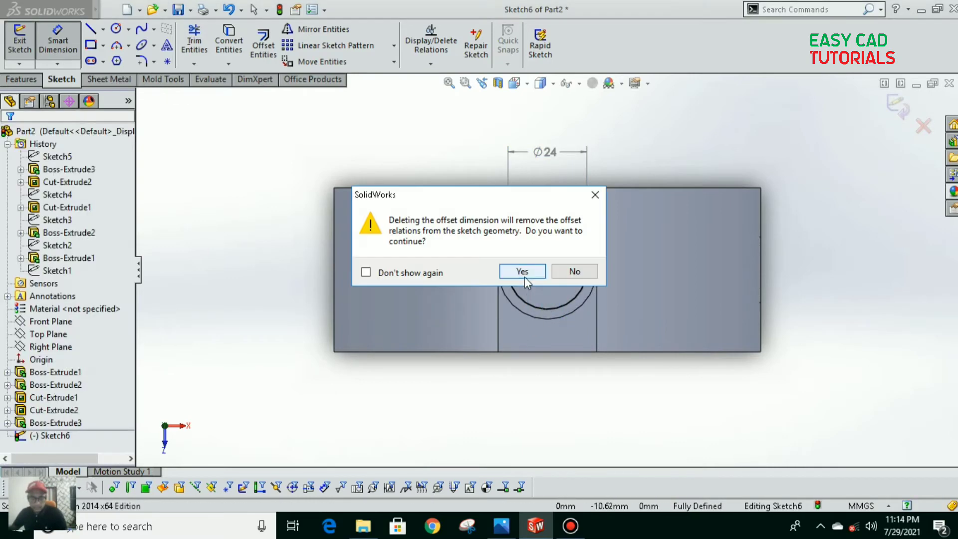
{"action": "left_click", "coordinate": [522, 272]}
{"action": "left_click", "coordinate": [547, 154]}
{"action": "key", "text": "Delete"}
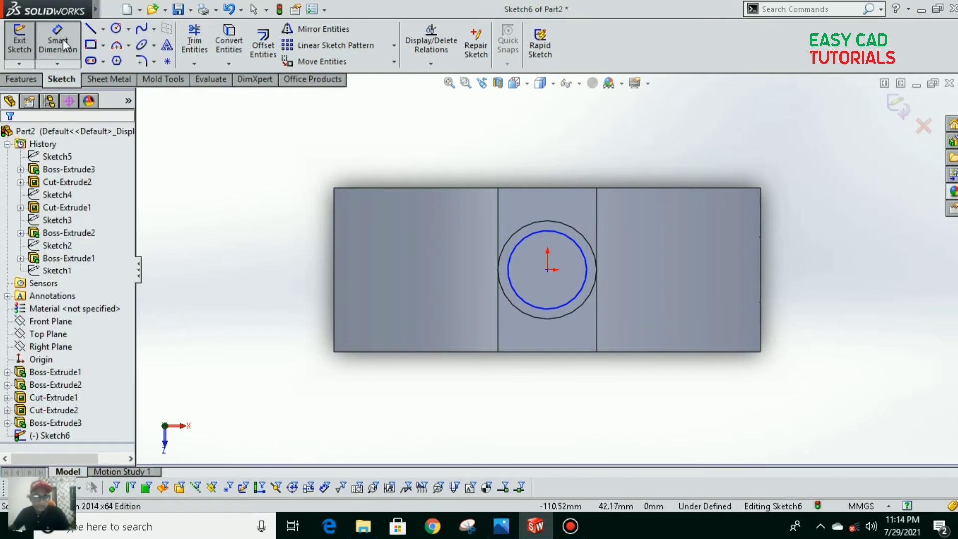
Dimension the inner circle's diameter to 23 mm
{"action": "left_click", "coordinate": [553, 237]}
{"action": "left_click", "coordinate": [549, 142]}
{"action": "type", "text": "23"}
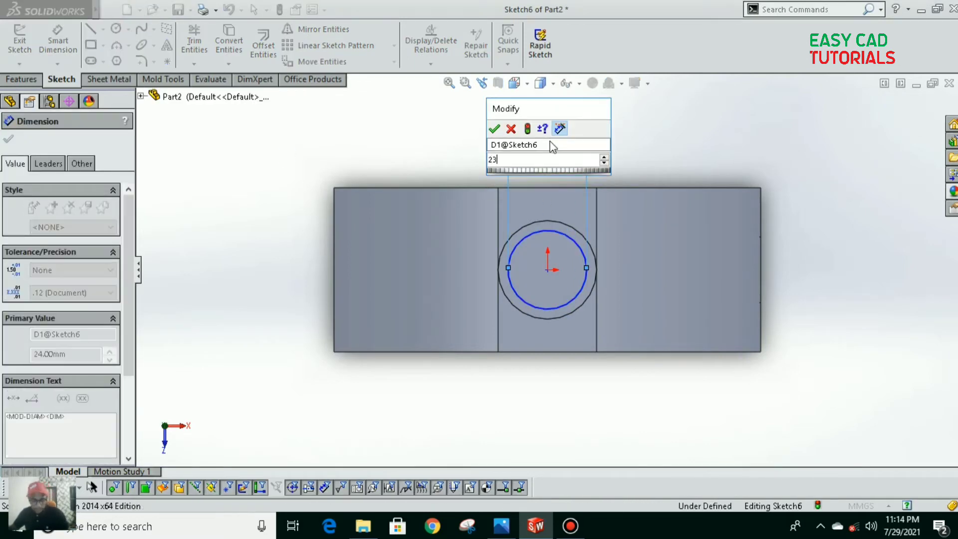
{"action": "key", "text": "Return"}
{"action": "scroll", "coordinate": [543, 260], "scroll_direction": "down", "scroll_amount": 1}
{"action": "key", "text": "Escape"}
{"action": "scroll", "coordinate": [546, 300], "scroll_direction": "up", "scroll_amount": 1}
{"action": "scroll", "coordinate": [545, 272], "scroll_direction": "down", "scroll_amount": 1}
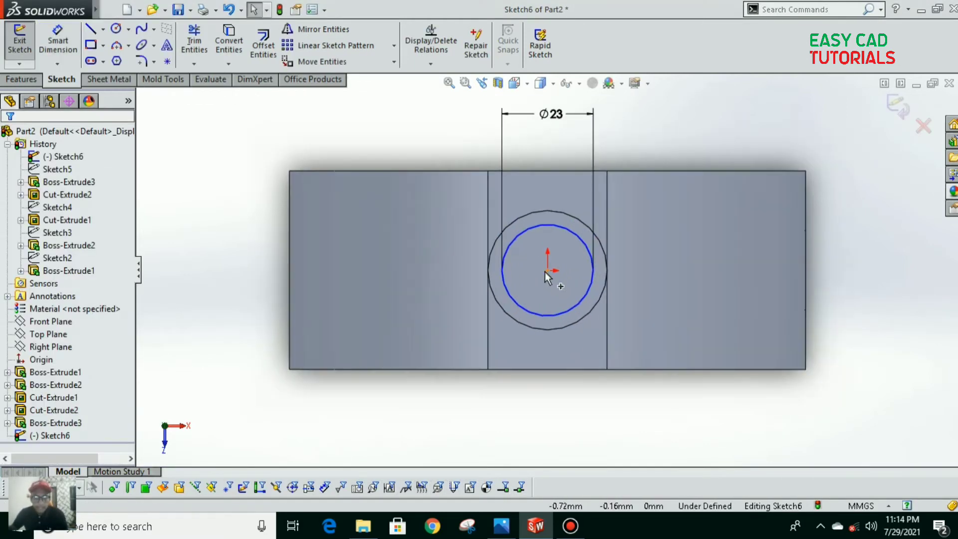
Extrude the 23 mm circle 21 mm upward to form the bottle's neck
{"action": "left_click", "coordinate": [24, 78]}
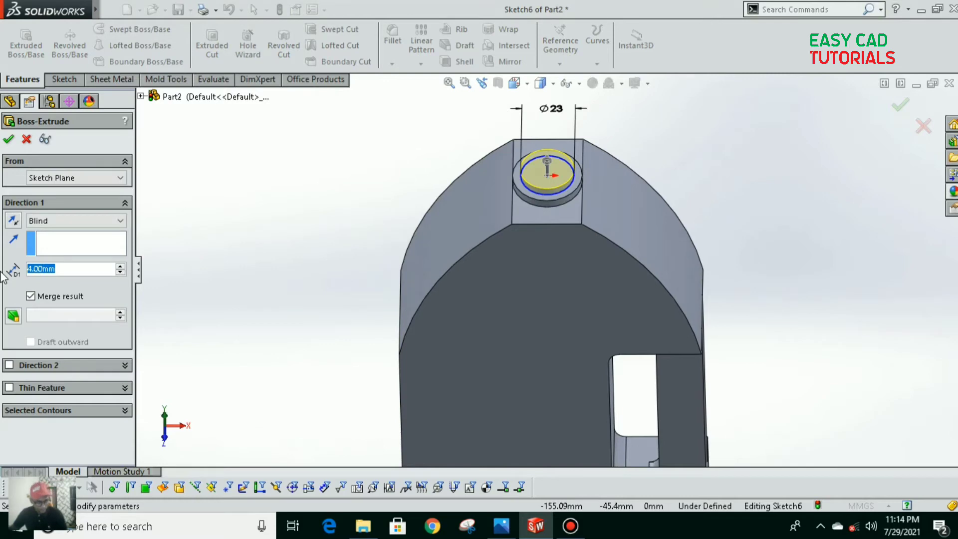
{"action": "type", "text": "21"}
{"action": "key", "text": "Return"}
{"action": "left_click", "coordinate": [8, 139]}
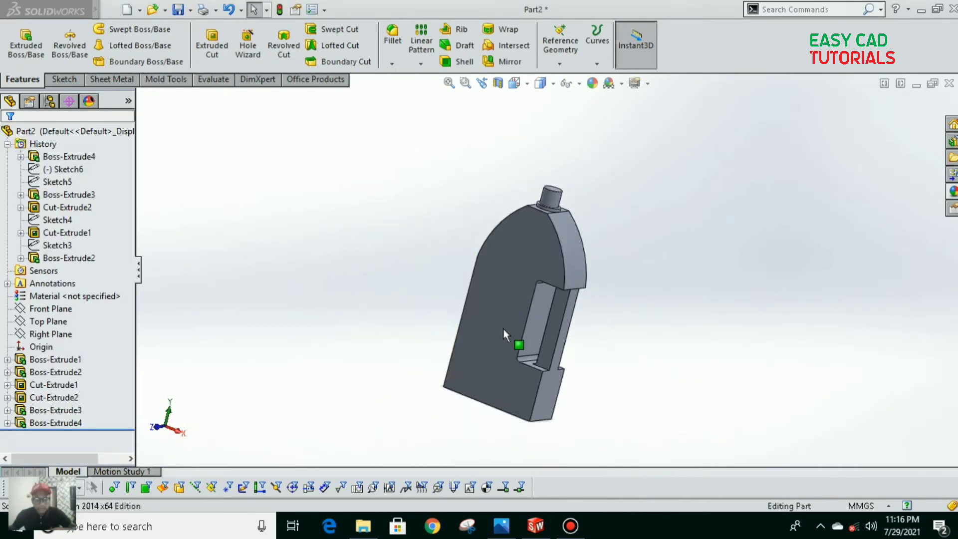
Fillet the edges of the bottle's large front and back faces with a 10 mm radius
{"action": "left_click", "coordinate": [564, 269]}
{"action": "left_click", "coordinate": [634, 243]}
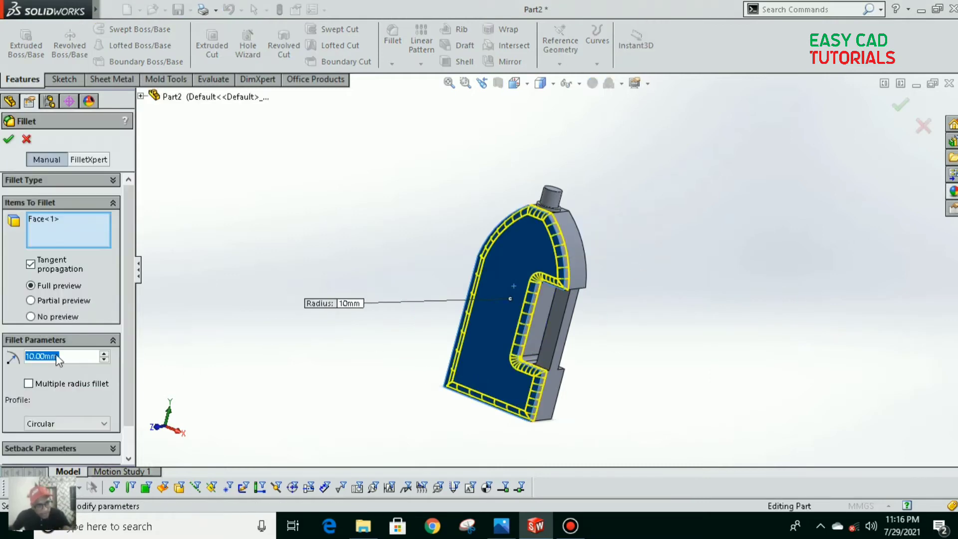
{"action": "middle_click_drag", "start_coordinate": [499, 304], "coordinate": [540, 305]}
{"action": "left_click", "coordinate": [552, 274]}
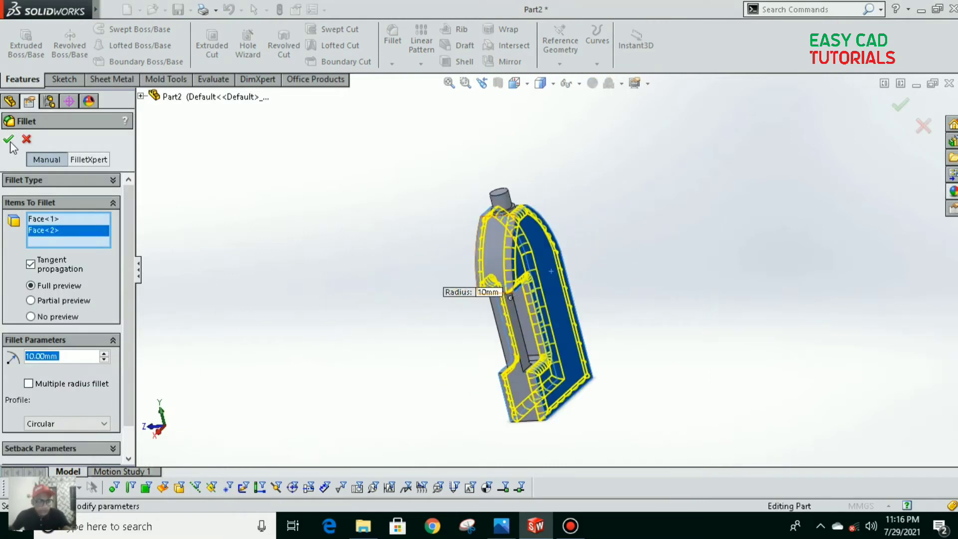
Examine the filleted body, the neck and the side handle opening from several angles
{"action": "middle_click_drag", "start_coordinate": [350, 309], "coordinate": [527, 305]}
{"action": "scroll", "coordinate": [535, 301], "scroll_direction": "down", "scroll_amount": 2}
{"action": "scroll", "coordinate": [535, 301], "scroll_direction": "up", "scroll_amount": 3}
{"action": "scroll", "coordinate": [519, 400], "scroll_direction": "down", "scroll_amount": 3}
{"action": "scroll", "coordinate": [513, 361], "scroll_direction": "up", "scroll_amount": 3}
{"action": "scroll", "coordinate": [529, 274], "scroll_direction": "down", "scroll_amount": 3}
{"action": "scroll", "coordinate": [528, 274], "scroll_direction": "down", "scroll_amount": 3}
{"action": "scroll", "coordinate": [543, 277], "scroll_direction": "up", "scroll_amount": 3}
{"action": "scroll", "coordinate": [549, 265], "scroll_direction": "down", "scroll_amount": 2}
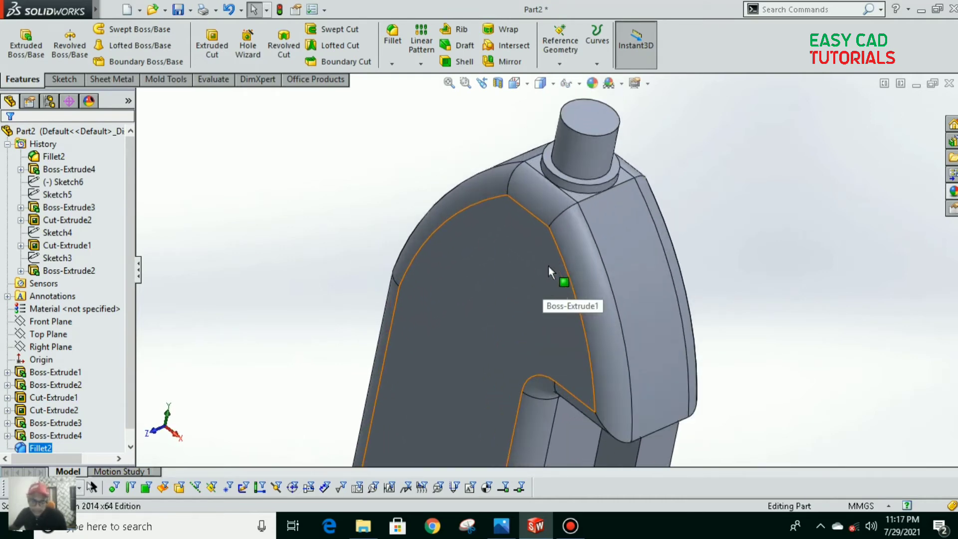
{"action": "scroll", "coordinate": [567, 367], "scroll_direction": "up", "scroll_amount": 2}
{"action": "scroll", "coordinate": [568, 367], "scroll_direction": "down", "scroll_amount": 2}
{"action": "scroll", "coordinate": [562, 418], "scroll_direction": "up", "scroll_amount": 2}
{"action": "scroll", "coordinate": [567, 394], "scroll_direction": "down", "scroll_amount": 3}
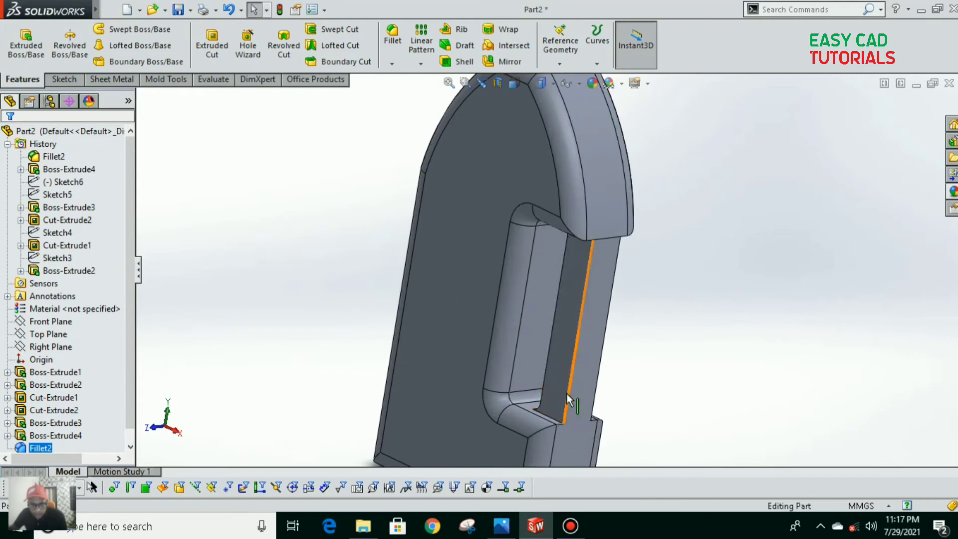
Start a fillet on one outer vertical edge of the side handle and set its radius to 5 mm
{"action": "left_click", "coordinate": [564, 388]}
{"action": "left_click", "coordinate": [570, 356]}
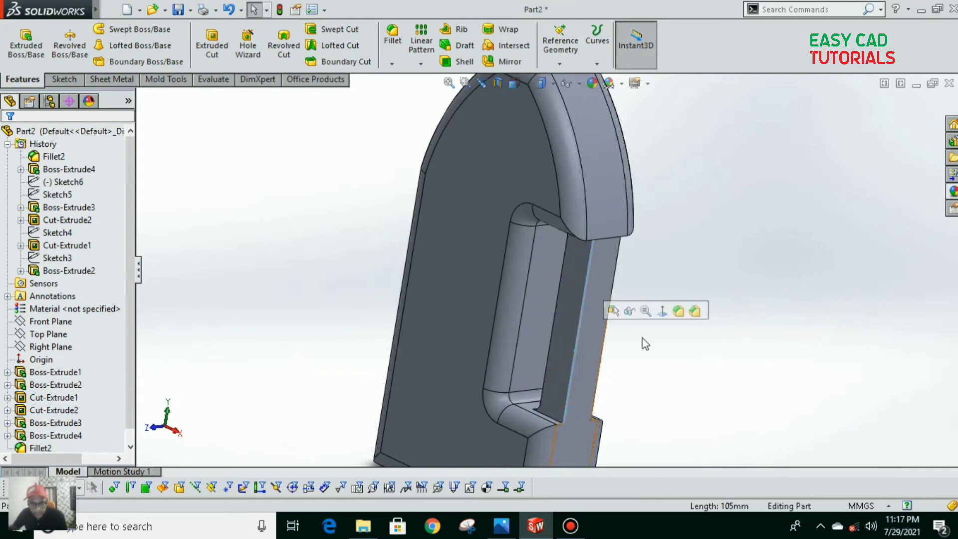
{"action": "key", "text": "Return"}
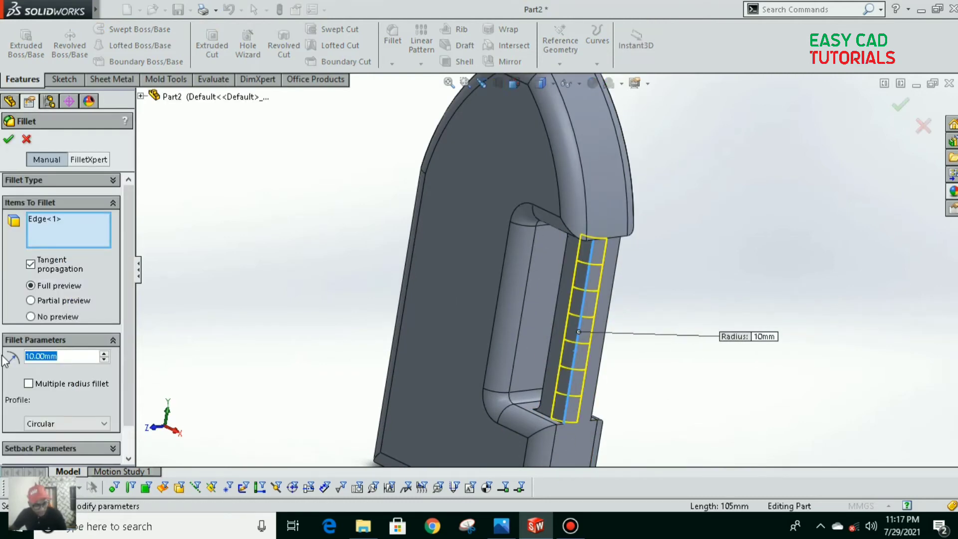
{"action": "type", "text": "4"}
{"action": "key", "text": "Return"}
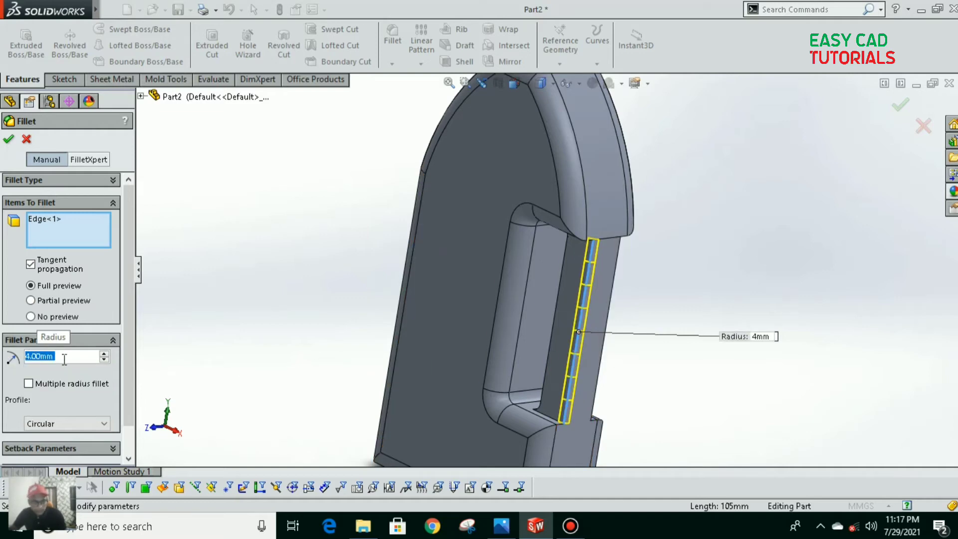
{"action": "type", "text": "5"}
{"action": "key", "text": "Return"}
Add the handle's other three vertical edges to the 5 mm fillet
{"action": "key", "text": "Left"}
{"action": "key", "text": "Left"}
{"action": "key", "text": "Left"}
{"action": "key", "text": "Left"}
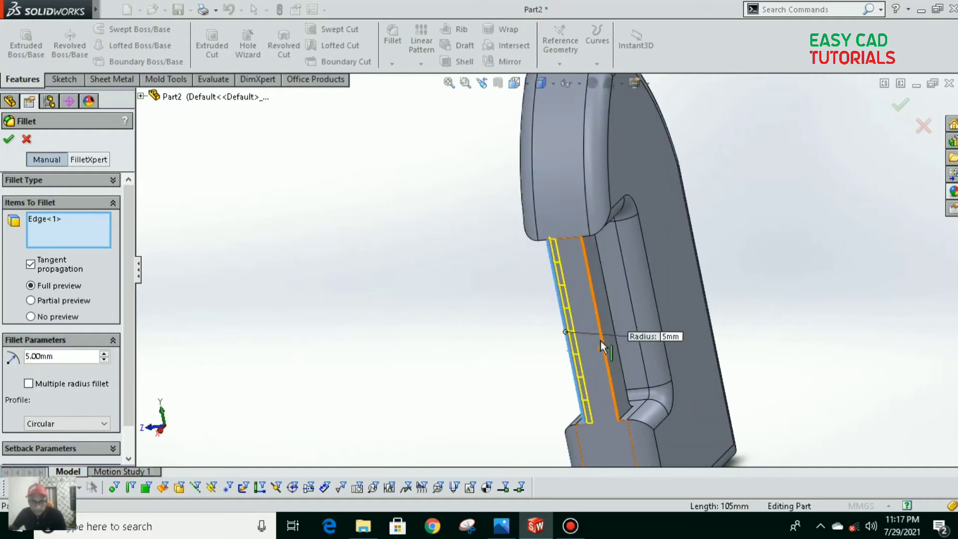
{"action": "left_click", "coordinate": [605, 362]}
{"action": "middle_click_drag", "start_coordinate": [605, 361], "coordinate": [541, 413]}
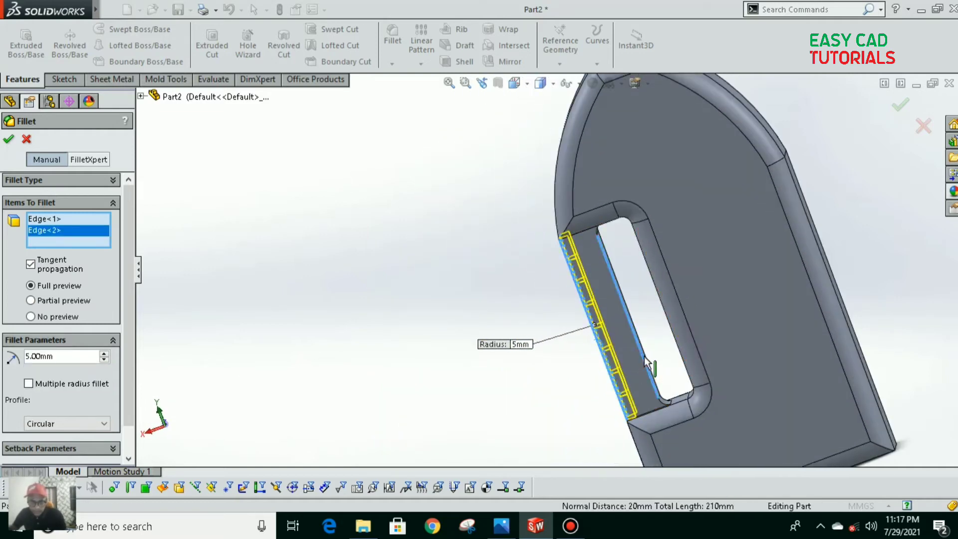
{"action": "left_click", "coordinate": [644, 355]}
{"action": "middle_click_drag", "start_coordinate": [644, 355], "coordinate": [633, 370]}
{"action": "left_click", "coordinate": [649, 336]}
Add the short ledge edges on both sides of the handle's lower end to the 5 mm fillet
{"action": "scroll", "coordinate": [541, 368], "scroll_direction": "up", "scroll_amount": 3}
{"action": "middle_click_drag", "start_coordinate": [542, 367], "coordinate": [625, 352]}
{"action": "scroll", "coordinate": [590, 274], "scroll_direction": "down", "scroll_amount": 6}
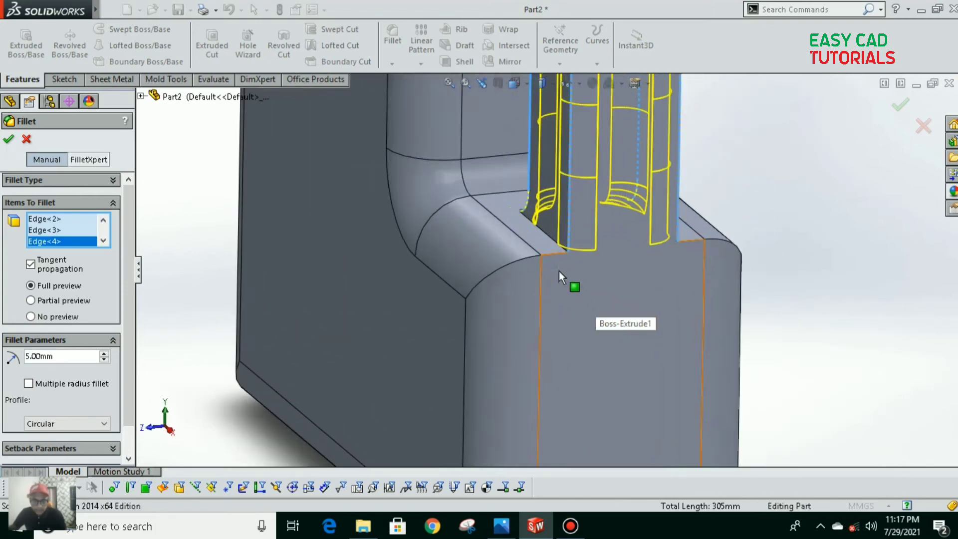
{"action": "left_click", "coordinate": [690, 241]}
{"action": "scroll", "coordinate": [540, 322], "scroll_direction": "up", "scroll_amount": 6}
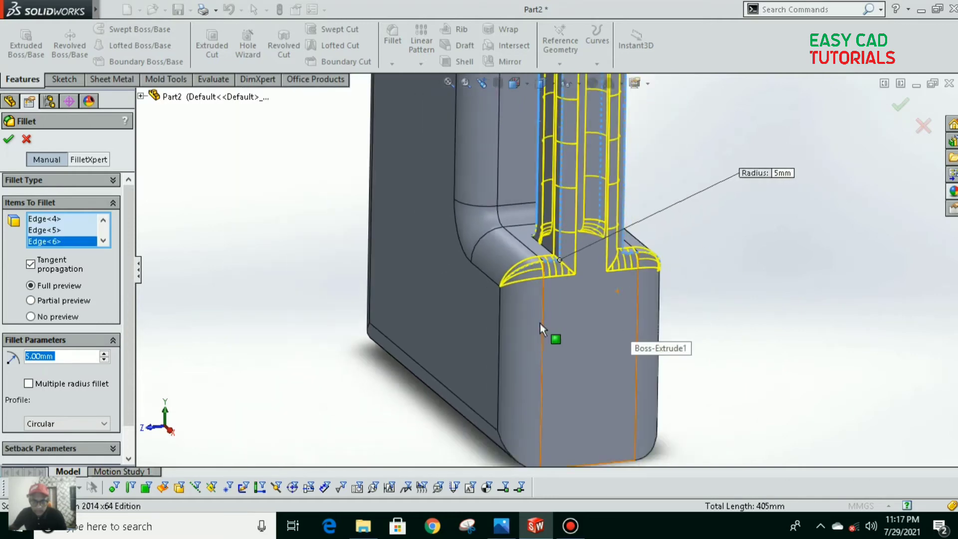
Try adding the short edges at the handle's upper end, and apply the 5 mm fillet to the handle
{"action": "middle_click_drag", "start_coordinate": [504, 284], "coordinate": [556, 124]}
{"action": "scroll", "coordinate": [558, 151], "scroll_direction": "down", "scroll_amount": 5}
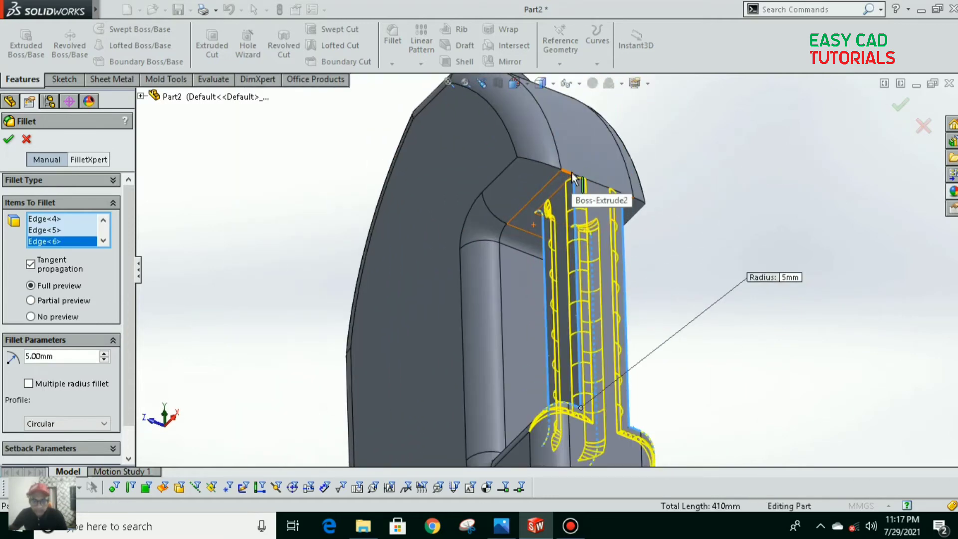
{"action": "left_click", "coordinate": [573, 178]}
{"action": "left_click", "coordinate": [567, 171]}
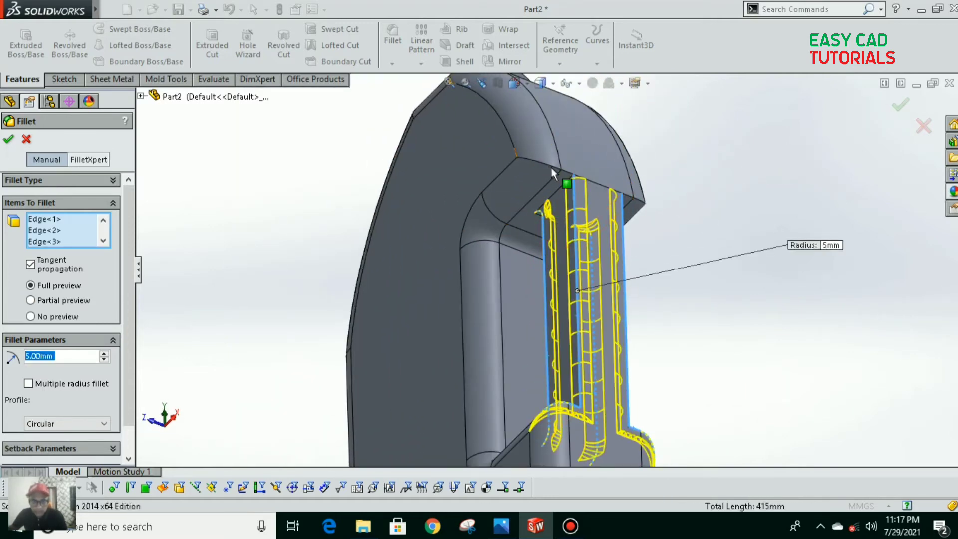
{"action": "scroll", "coordinate": [567, 176], "scroll_direction": "up", "scroll_amount": 4}
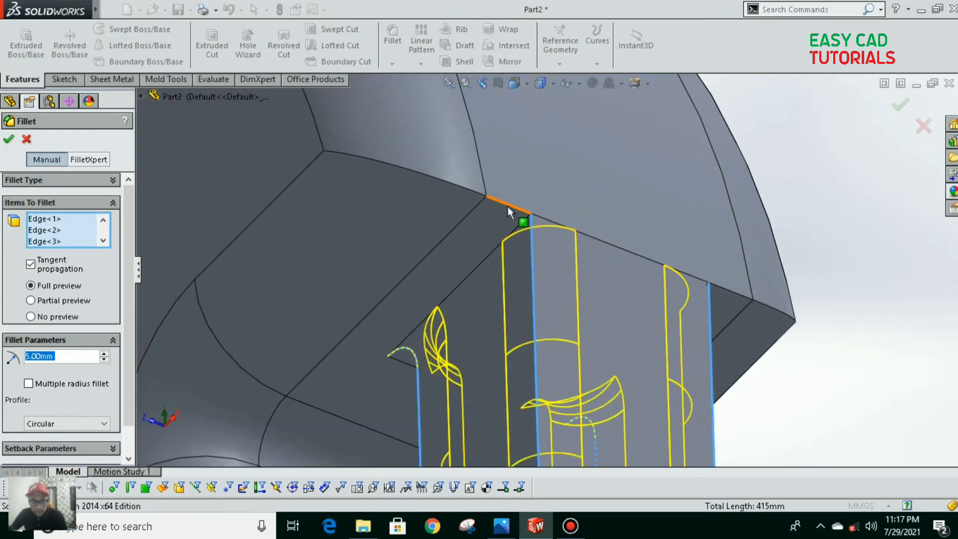
{"action": "left_click", "coordinate": [509, 210]}
{"action": "left_click", "coordinate": [508, 205]}
{"action": "left_click", "coordinate": [9, 140]}
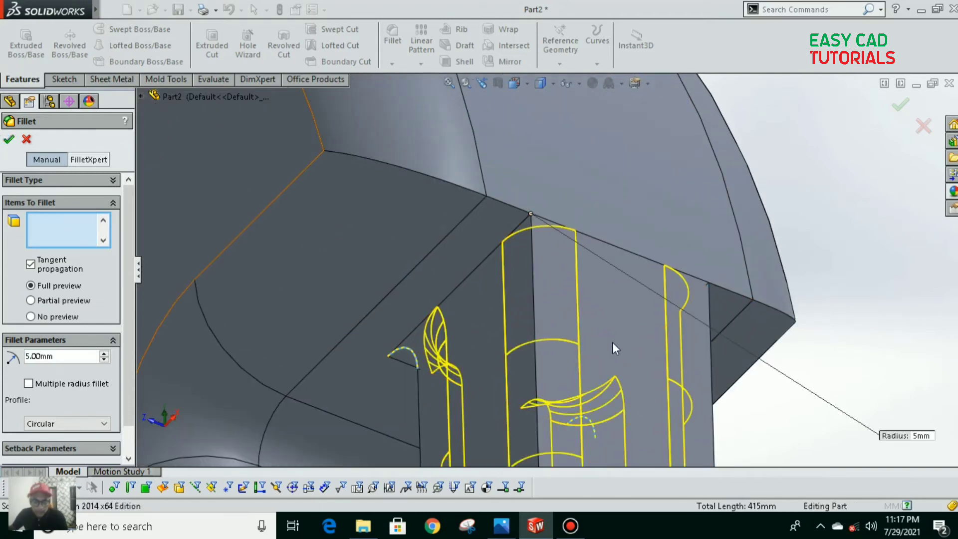
Start a fillet on the body's short bottom edge below the handle and set its radius to 10 mm
{"action": "scroll", "coordinate": [611, 343], "scroll_direction": "up", "scroll_amount": 3}
{"action": "scroll", "coordinate": [610, 342], "scroll_direction": "up", "scroll_amount": 8}
{"action": "middle_click_drag", "start_coordinate": [514, 395], "coordinate": [595, 382]}
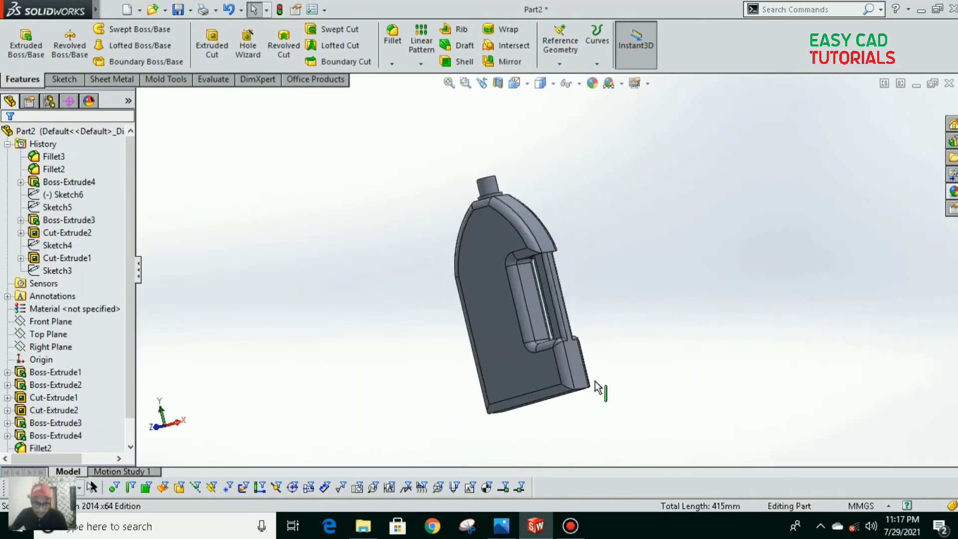
{"action": "scroll", "coordinate": [556, 344], "scroll_direction": "down", "scroll_amount": 4}
{"action": "left_click", "coordinate": [558, 350]}
{"action": "left_click", "coordinate": [665, 299]}
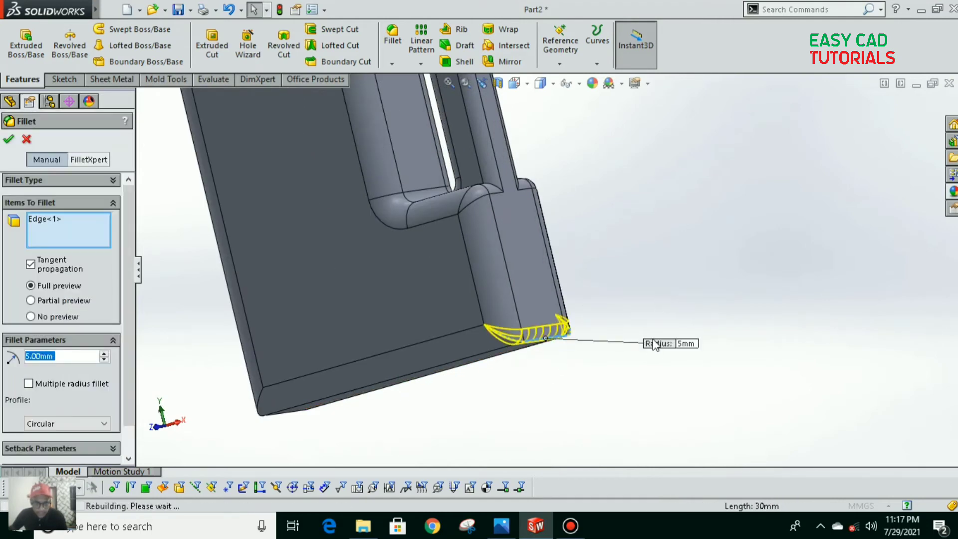
{"action": "left_click", "coordinate": [104, 353]}
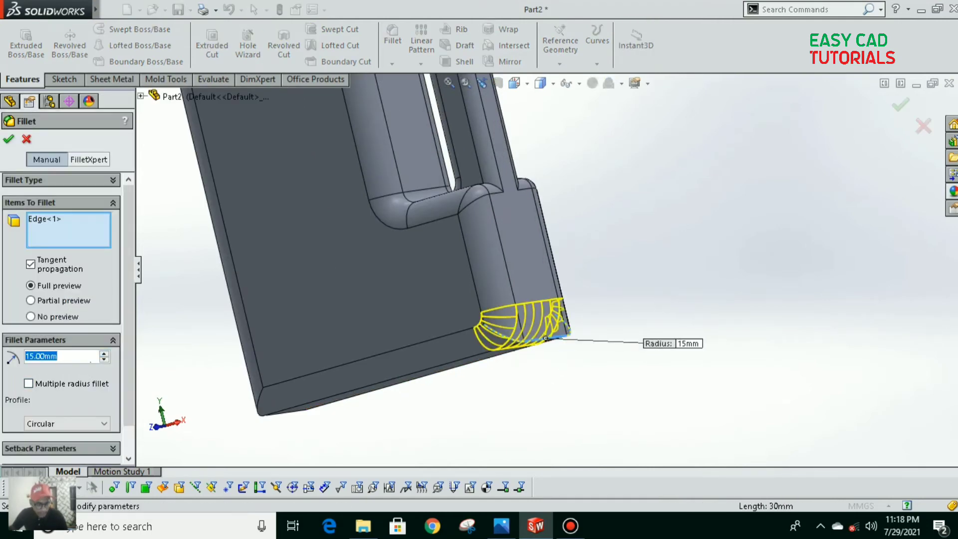
{"action": "type", "text": "10"}
{"action": "key", "text": "Return"}
Add the short bottom edge on the body's opposite narrow side and apply the 10 mm fillet
{"action": "middle_click_drag", "start_coordinate": [411, 438], "coordinate": [392, 376]}
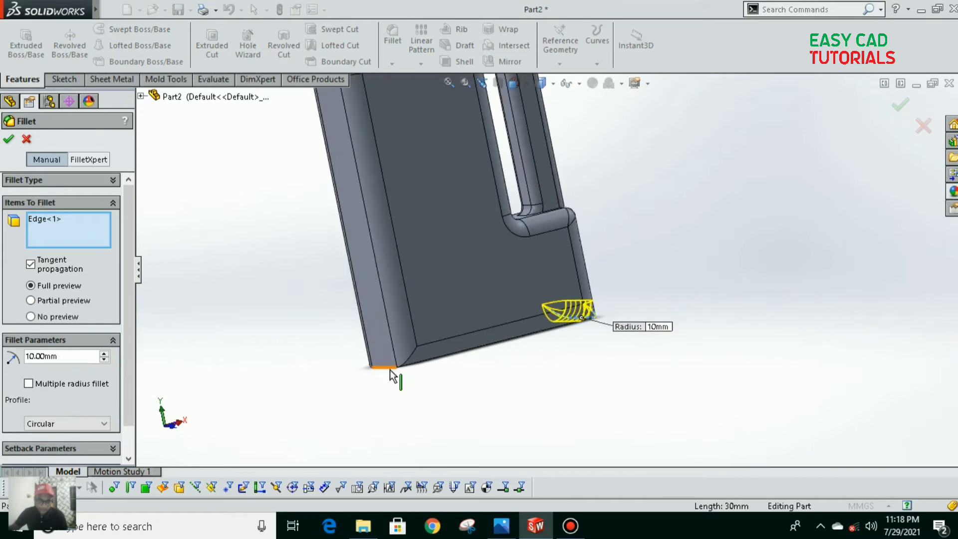
{"action": "left_click", "coordinate": [390, 369]}
{"action": "scroll", "coordinate": [339, 355], "scroll_direction": "up", "scroll_amount": 3}
{"action": "left_click", "coordinate": [10, 140]}
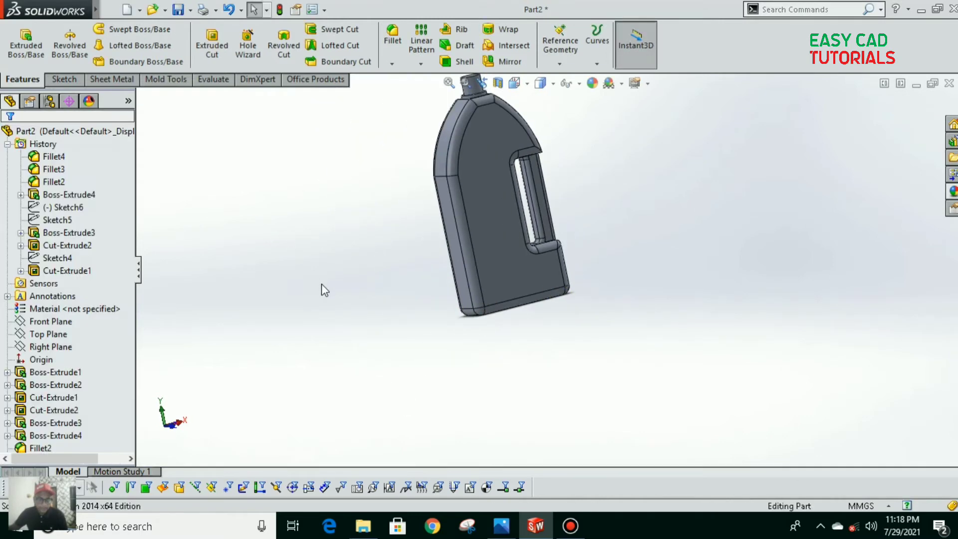
Start a fillet on the upper outer edge of the neck collar with a 1 mm radius
{"action": "scroll", "coordinate": [324, 283], "scroll_direction": "up", "scroll_amount": 2}
{"action": "scroll", "coordinate": [551, 154], "scroll_direction": "down", "scroll_amount": 6}
{"action": "middle_click_drag", "start_coordinate": [469, 215], "coordinate": [574, 238]}
{"action": "scroll", "coordinate": [582, 239], "scroll_direction": "down", "scroll_amount": 6}
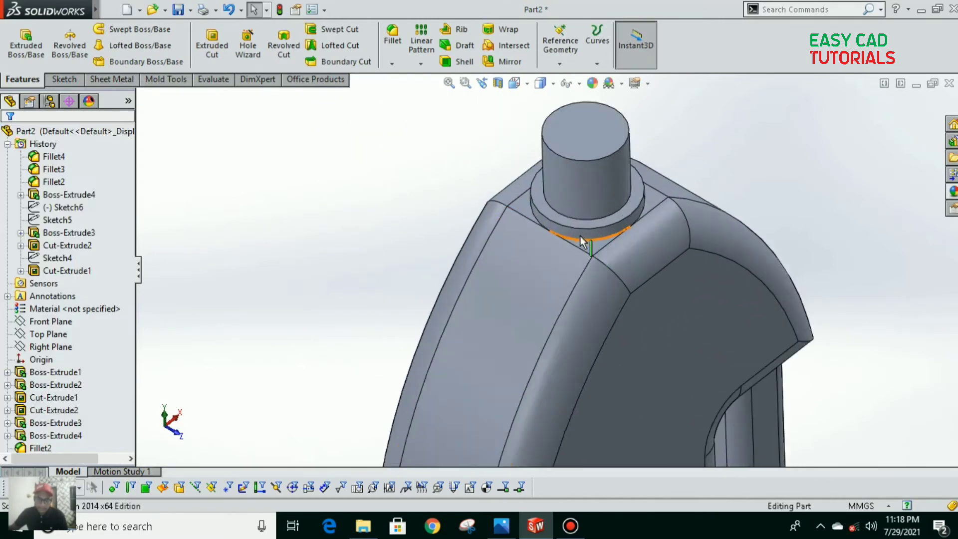
{"action": "left_click", "coordinate": [530, 219]}
{"action": "left_click", "coordinate": [649, 179]}
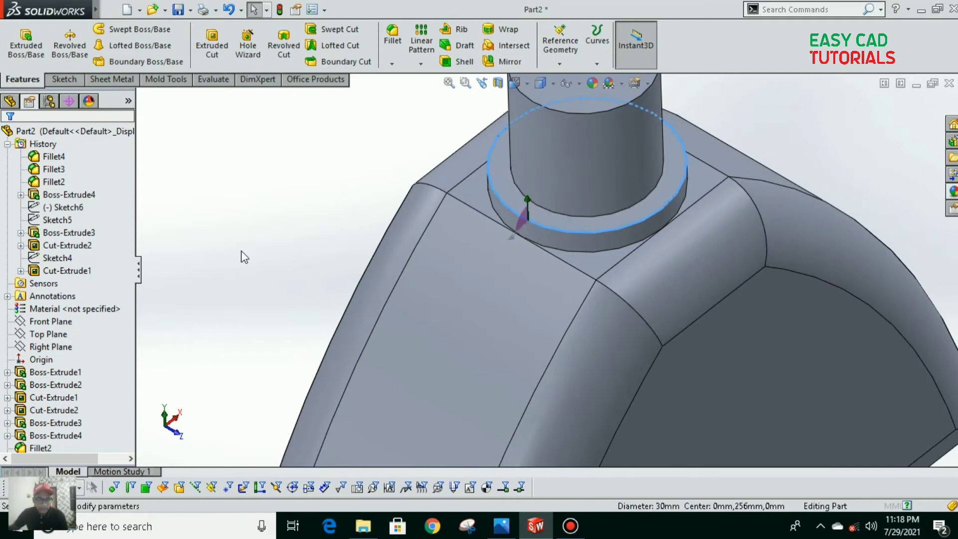
{"action": "type", "text": "1.00mm"}
{"action": "key", "text": "Return"}
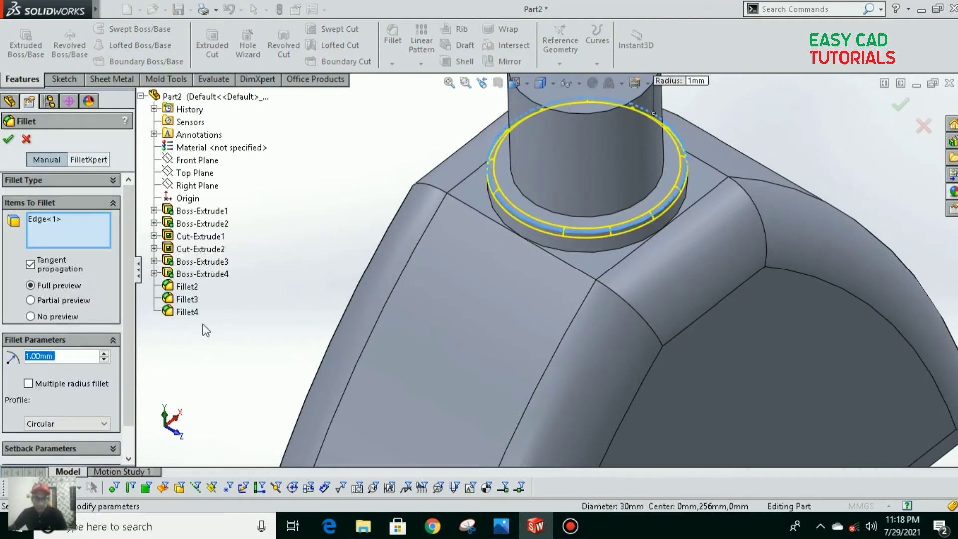
Add the collar's top ring and its base where it meets the body to the 1 mm fillet, and apply it
{"action": "left_click", "coordinate": [540, 200]}
{"action": "scroll", "coordinate": [540, 207], "scroll_direction": "up", "scroll_amount": 4}
{"action": "scroll", "coordinate": [541, 206], "scroll_direction": "down", "scroll_amount": 3}
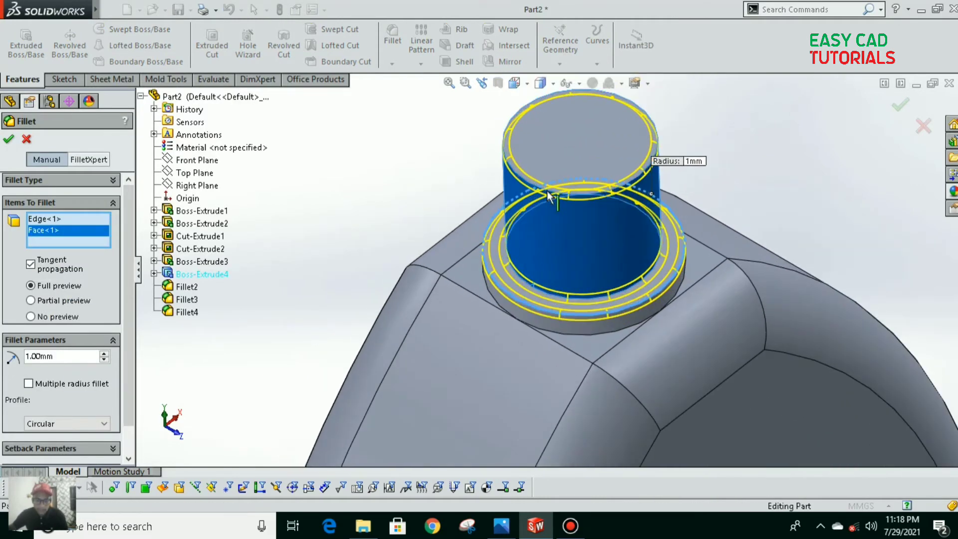
{"action": "left_click", "coordinate": [547, 221]}
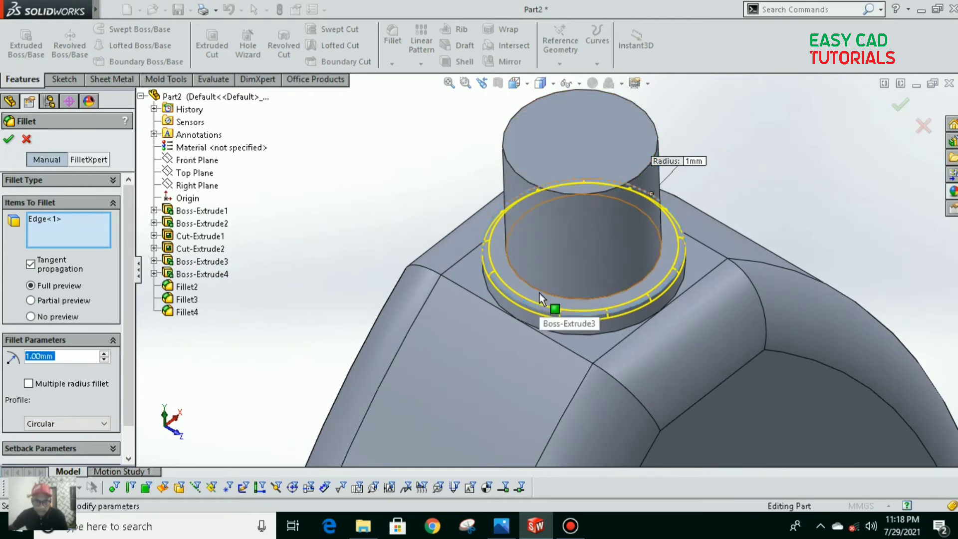
{"action": "left_click", "coordinate": [547, 307]}
{"action": "left_click", "coordinate": [569, 335]}
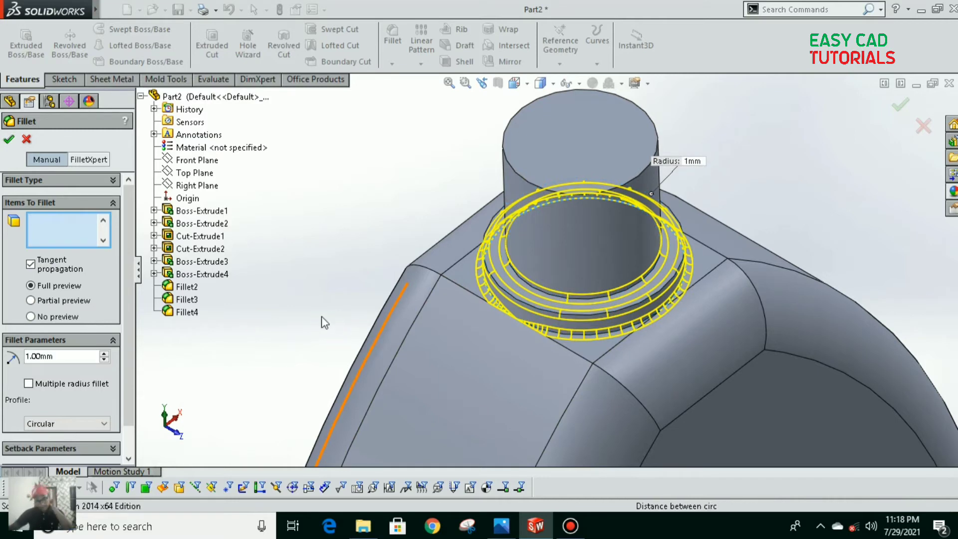
Fillet the two opposite shoulder edges of the body's flat top beside the neck with a 1 mm radius
{"action": "left_click", "coordinate": [453, 282]}
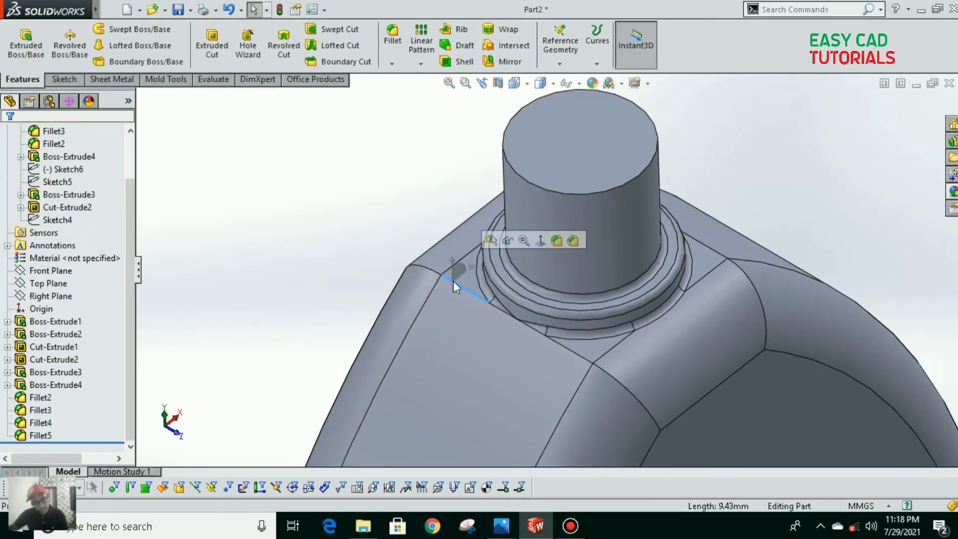
{"action": "left_click", "coordinate": [557, 241]}
{"action": "type", "text": "5"}
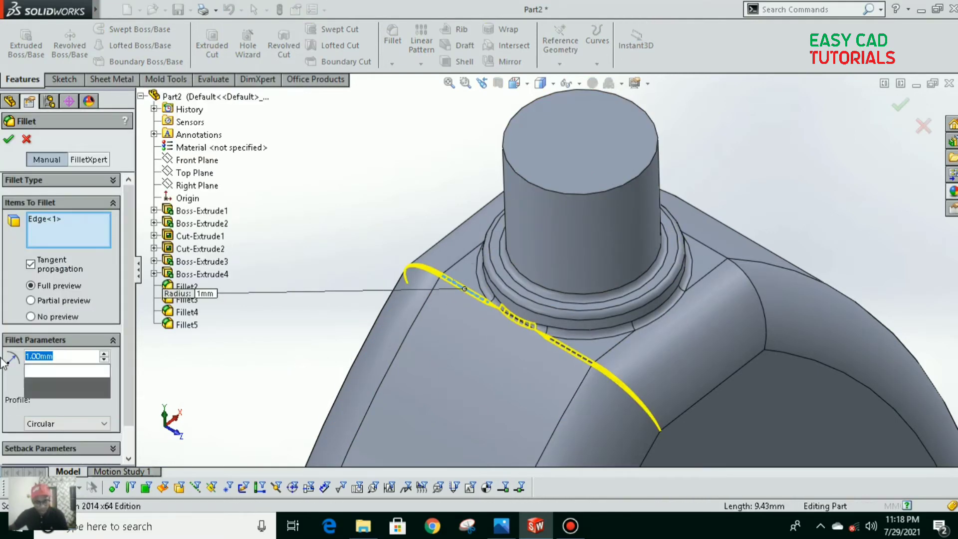
{"action": "key", "text": "Return"}
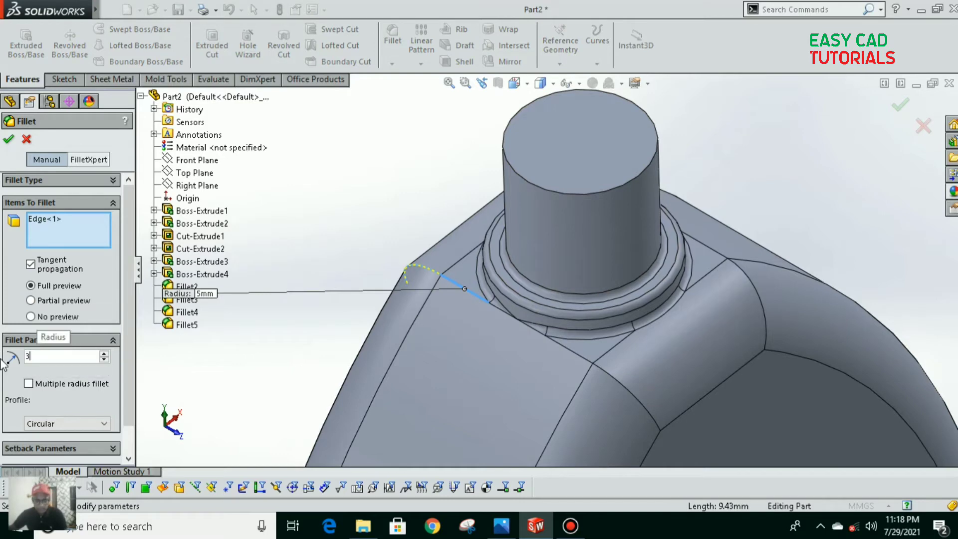
{"action": "type", "text": "2"}
{"action": "key", "text": "Return"}
{"action": "type", "text": "1"}
{"action": "key", "text": "Return"}
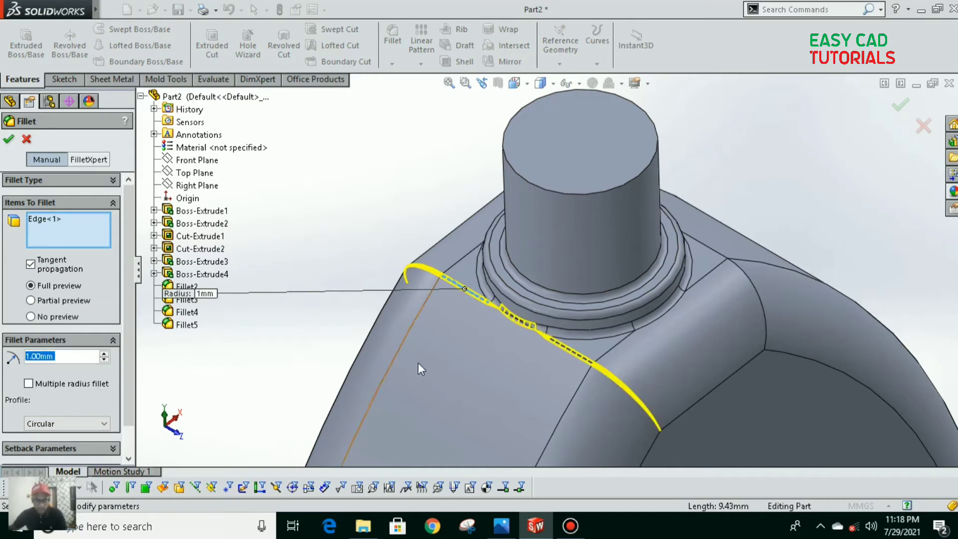
{"action": "left_click", "coordinate": [713, 254]}
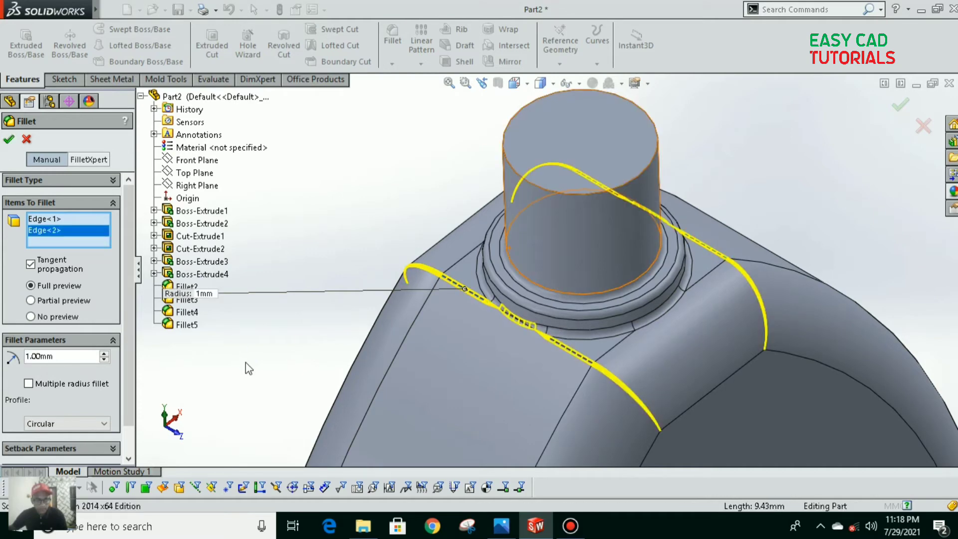
{"action": "key", "text": "Return"}
Display the bottle shaded without edges in isometric view and choose a scene for the background
{"action": "scroll", "coordinate": [262, 353], "scroll_direction": "up", "scroll_amount": 6}
{"action": "left_click", "coordinate": [545, 85]}
{"action": "left_click", "coordinate": [546, 118]}
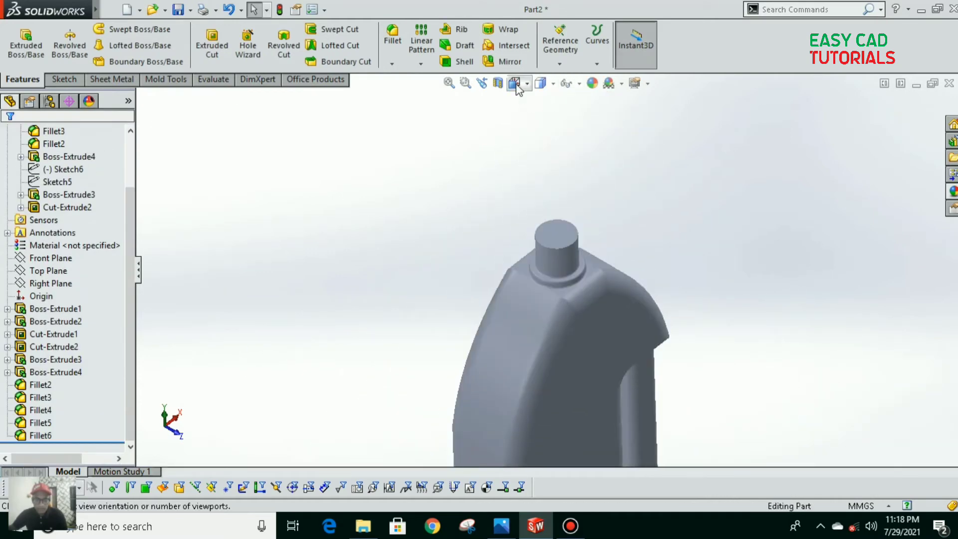
{"action": "left_click", "coordinate": [516, 86]}
{"action": "left_click", "coordinate": [549, 233]}
{"action": "left_click", "coordinate": [621, 84]}
{"action": "left_click", "coordinate": [615, 134]}
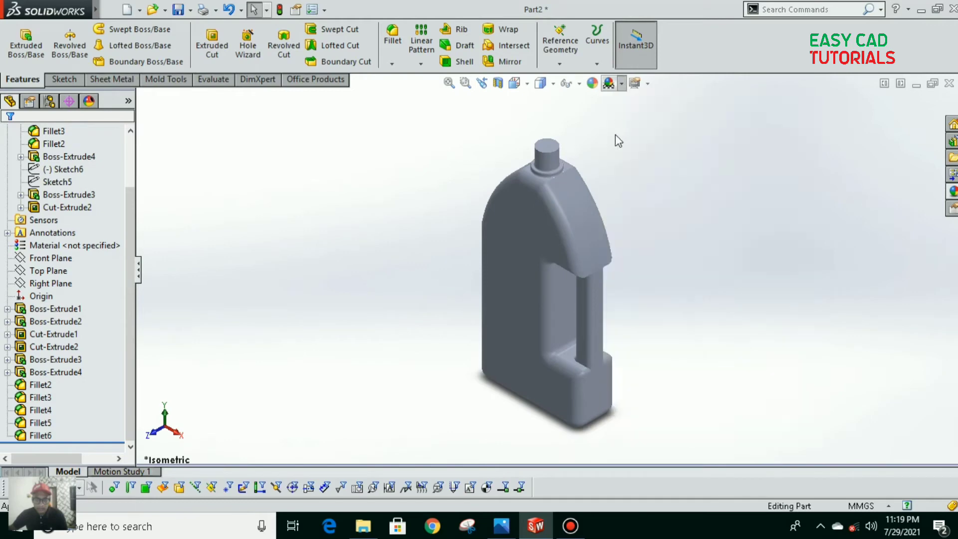
{"action": "scroll", "coordinate": [539, 190], "scroll_direction": "down", "scroll_amount": 5}
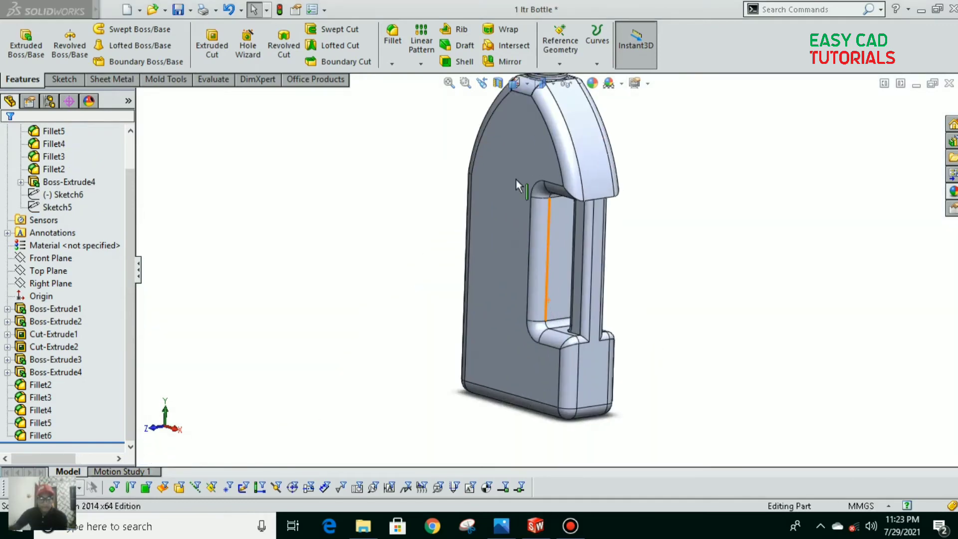
Start a sketch on the flat narrow side face below the handle, viewed face-on, with the Line tool
{"action": "scroll", "coordinate": [582, 333], "scroll_direction": "down", "scroll_amount": 5}
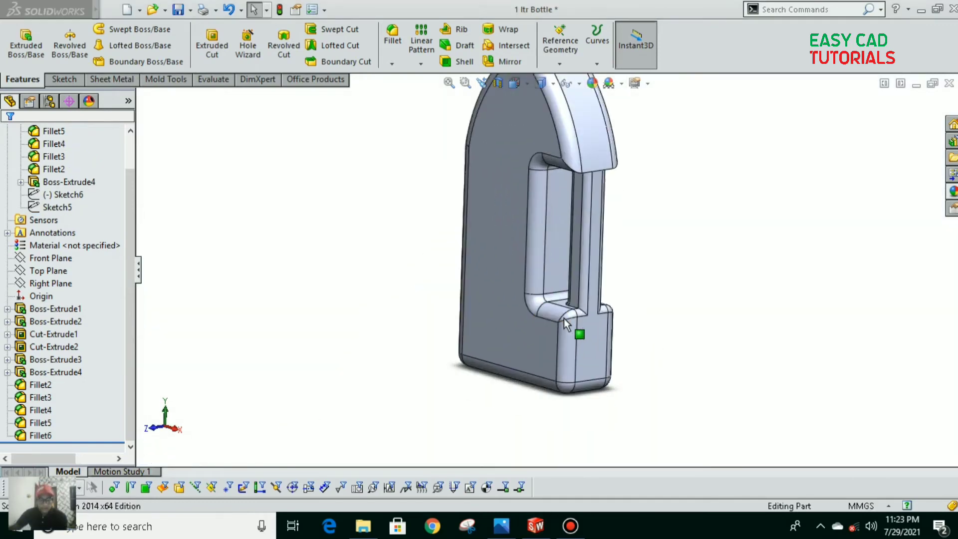
{"action": "left_click", "coordinate": [582, 333]}
{"action": "left_click", "coordinate": [724, 288]}
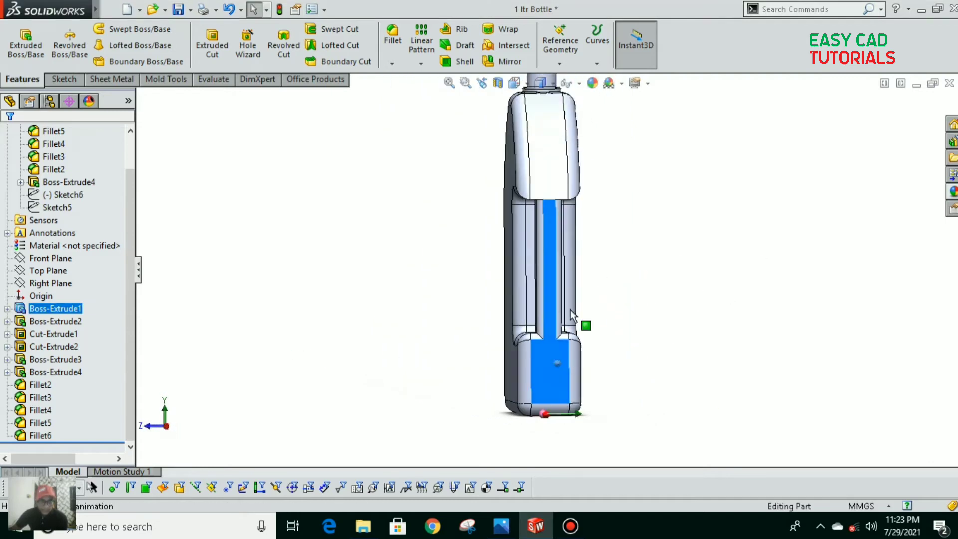
{"action": "left_click", "coordinate": [64, 79]}
{"action": "left_click", "coordinate": [20, 43]}
{"action": "left_click", "coordinate": [90, 29]}
Sketch a closed four-sided tapered profile overlapping the body's front side, about 3.5 mm wide at its base and 22 mm high
{"action": "scroll", "coordinate": [524, 391], "scroll_direction": "down", "scroll_amount": 5}
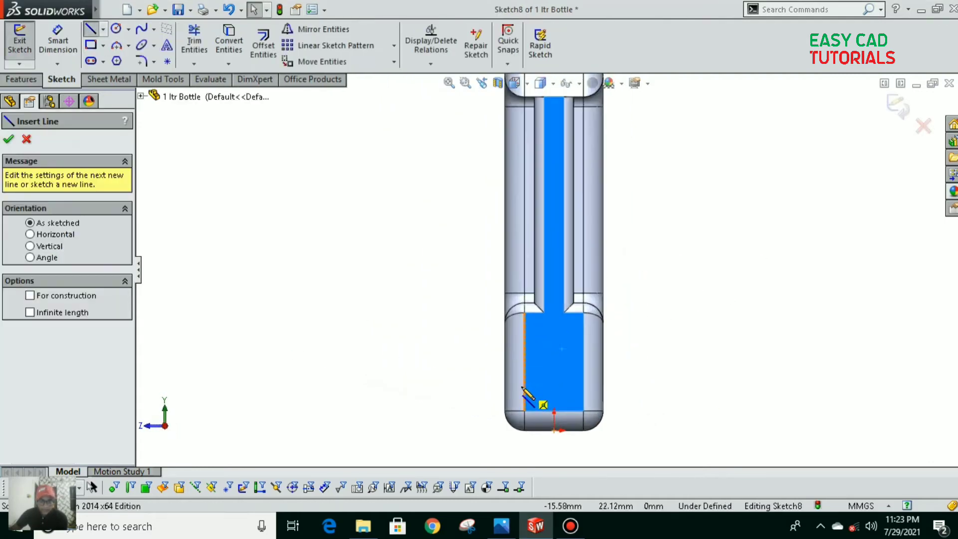
{"action": "scroll", "coordinate": [502, 342], "scroll_direction": "down", "scroll_amount": 2}
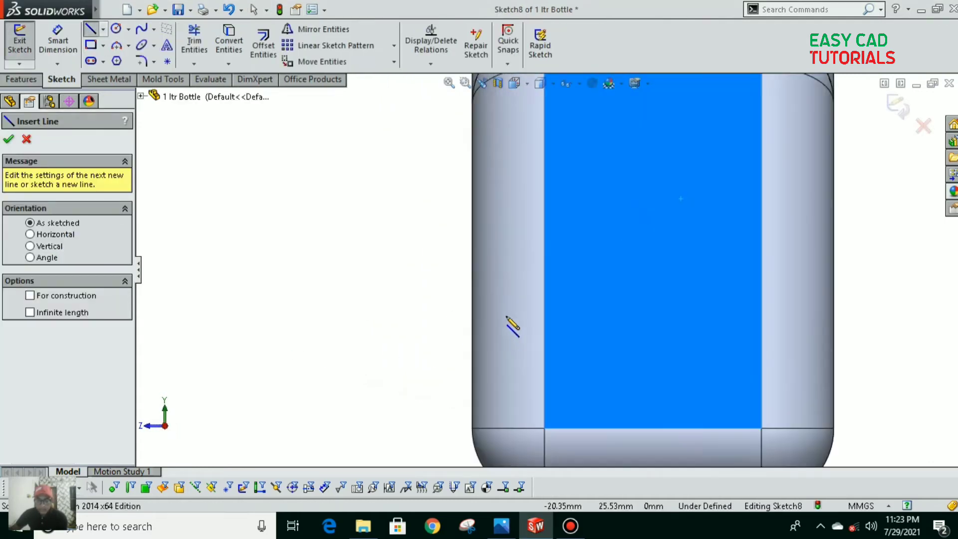
{"action": "left_click", "coordinate": [459, 290]}
{"action": "left_click", "coordinate": [484, 290]}
{"action": "scroll", "coordinate": [469, 160], "scroll_direction": "down", "scroll_amount": 2}
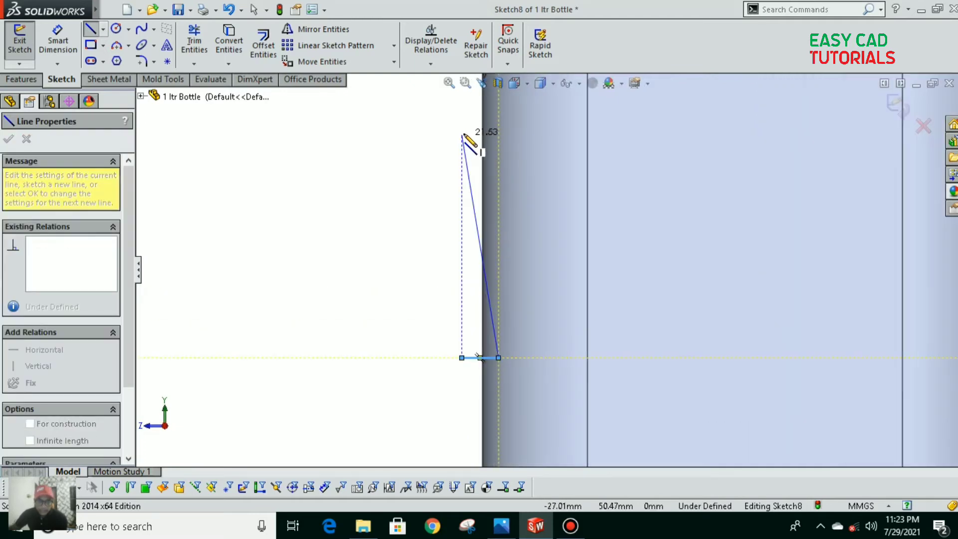
{"action": "left_click", "coordinate": [473, 131]}
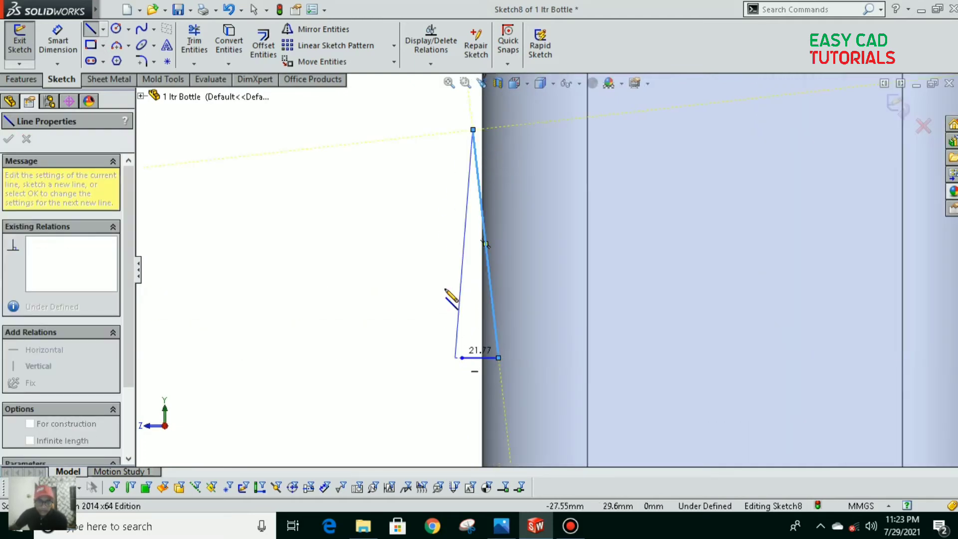
{"action": "left_click", "coordinate": [462, 131]}
{"action": "left_click", "coordinate": [461, 358]}
{"action": "scroll", "coordinate": [450, 324], "scroll_direction": "up", "scroll_amount": 3}
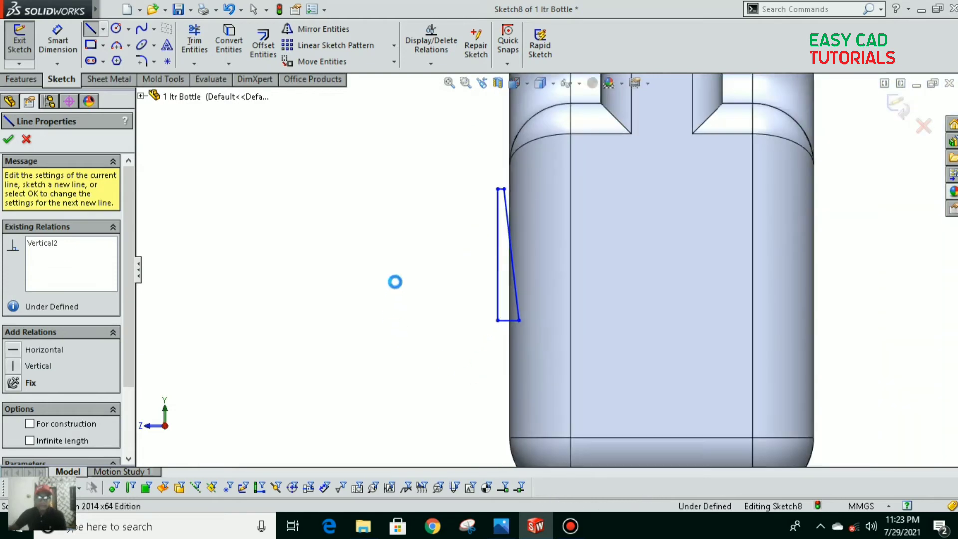
{"action": "key", "text": "Escape"}
Dimension the profile's base line 25 mm above the bottle's bottom edge
{"action": "left_click", "coordinate": [504, 321]}
{"action": "scroll", "coordinate": [615, 424], "scroll_direction": "up", "scroll_amount": 2}
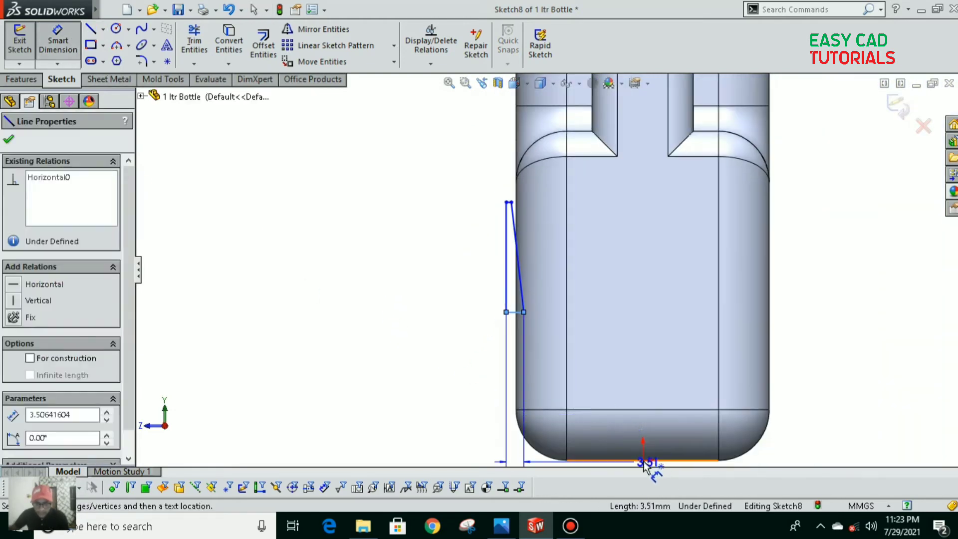
{"action": "left_click", "coordinate": [643, 459]}
{"action": "left_click", "coordinate": [402, 399]}
{"action": "type", "text": "25"}
{"action": "key", "text": "Return"}
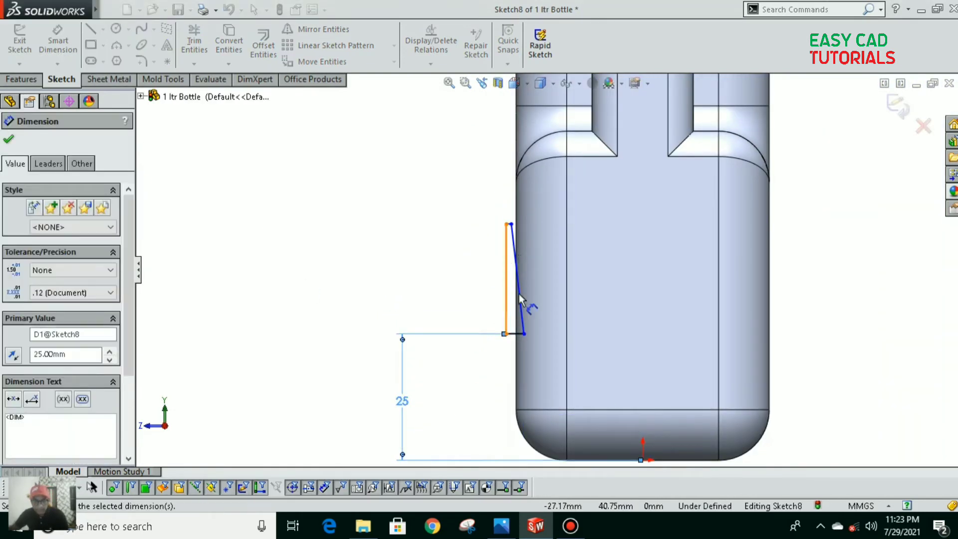
Dimension the angle between the profile's base line and its slanted line as 85°
{"action": "scroll", "coordinate": [524, 340], "scroll_direction": "down", "scroll_amount": 3}
{"action": "left_click", "coordinate": [522, 346]}
{"action": "left_click", "coordinate": [534, 324]}
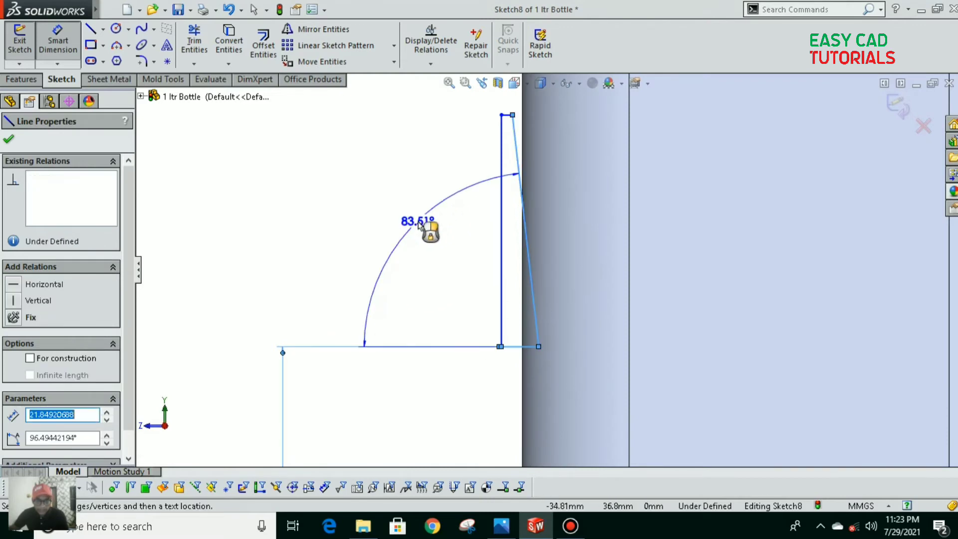
{"action": "left_click", "coordinate": [428, 231]}
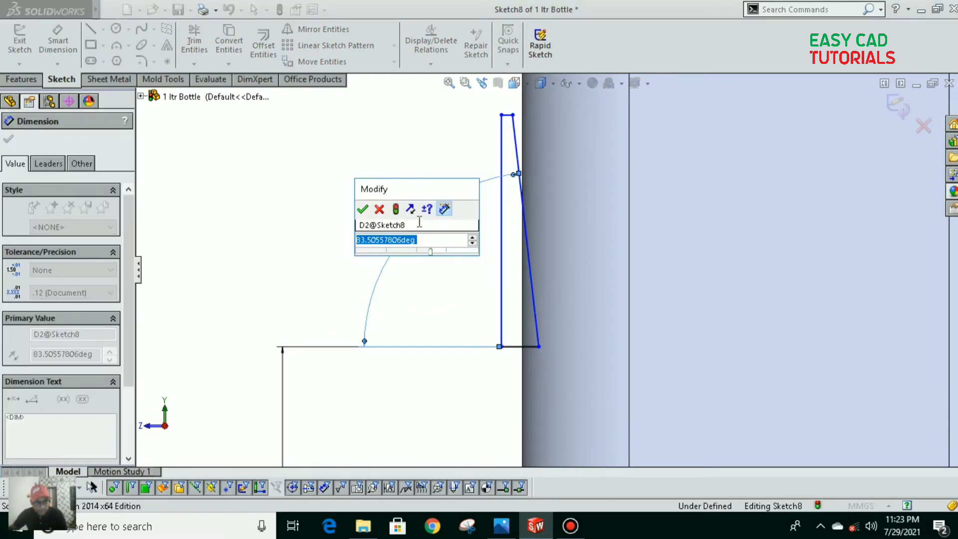
{"action": "type", "text": "85"}
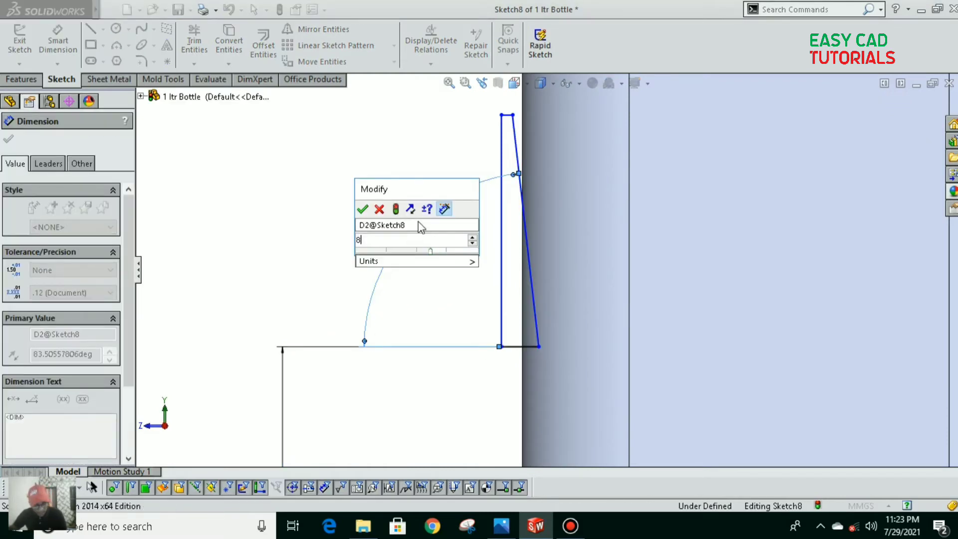
{"action": "key", "text": "Return"}
Dimension the base line's inner endpoint 1 mm inside the body's outer edge
{"action": "scroll", "coordinate": [518, 365], "scroll_direction": "down", "scroll_amount": 1}
{"action": "left_click", "coordinate": [545, 338]}
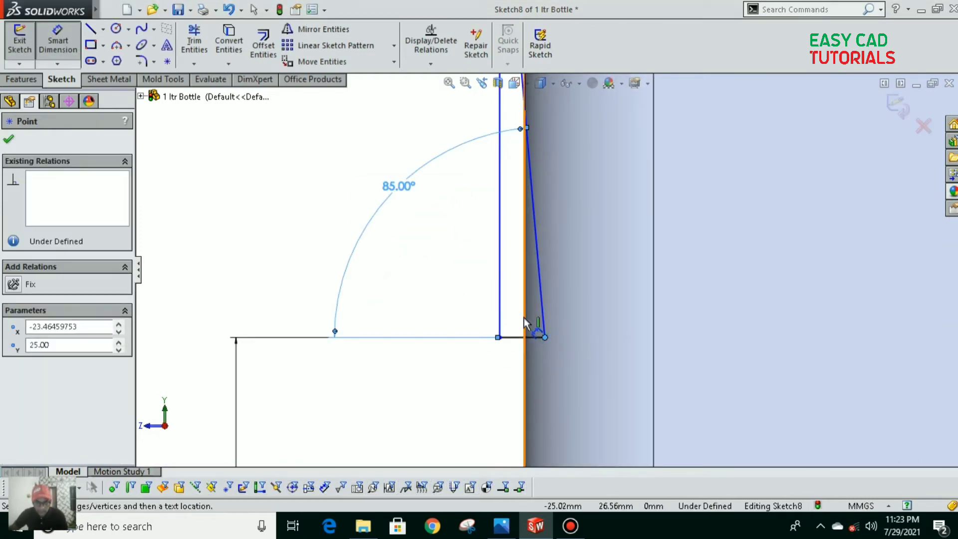
{"action": "left_click", "coordinate": [486, 387]}
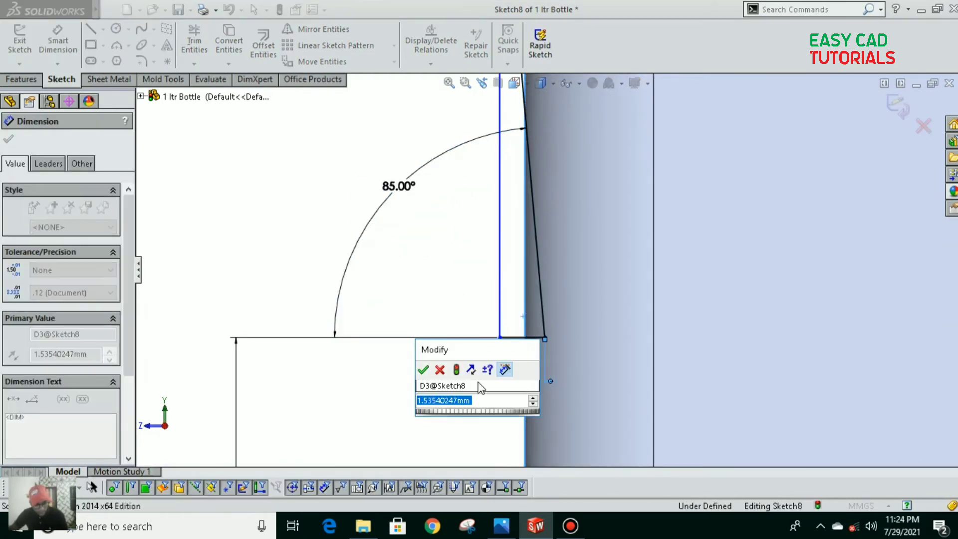
{"action": "key", "text": "Return"}
{"action": "scroll", "coordinate": [476, 385], "scroll_direction": "up", "scroll_amount": 2}
{"action": "key", "text": "Escape"}
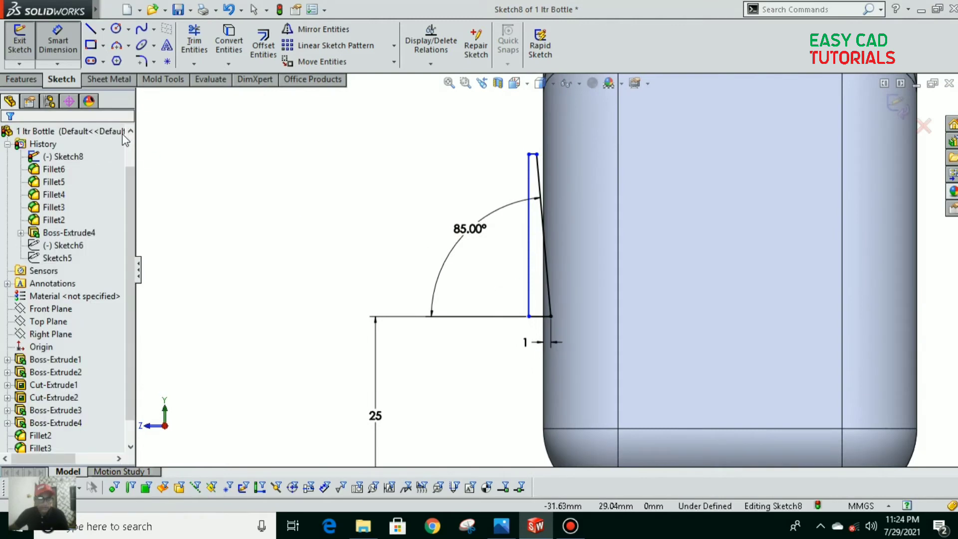
Cut-extrude the tapered profile Through All across the bottle's front side
{"action": "left_click", "coordinate": [23, 79]}
{"action": "left_click", "coordinate": [212, 47]}
{"action": "left_click", "coordinate": [75, 220]}
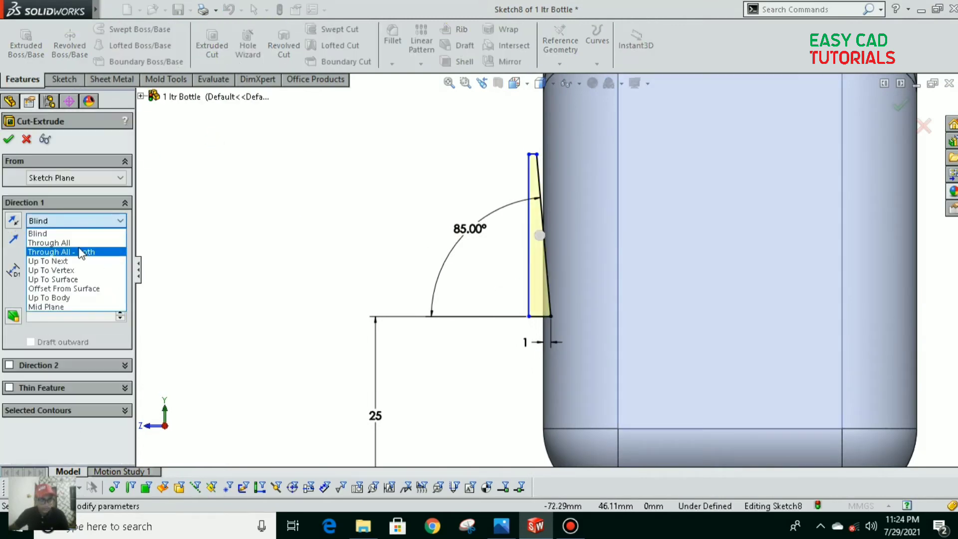
{"action": "left_click", "coordinate": [85, 246]}
{"action": "middle_click_drag", "start_coordinate": [293, 390], "coordinate": [339, 378]}
{"action": "left_click", "coordinate": [8, 139]}
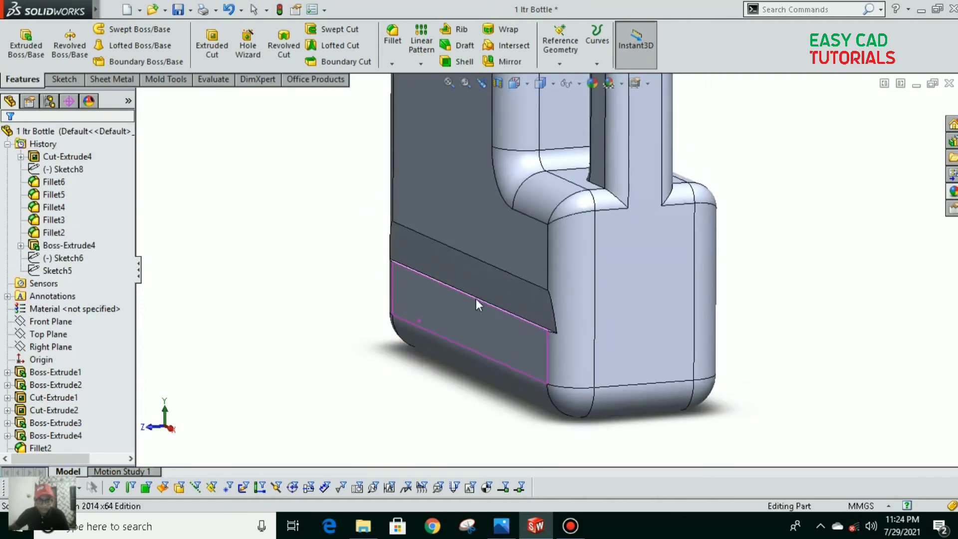
Start a fillet on the two long edges of the narrow ledge left by the tapered cut
{"action": "scroll", "coordinate": [477, 303], "scroll_direction": "down", "scroll_amount": 4}
{"action": "scroll", "coordinate": [549, 338], "scroll_direction": "down", "scroll_amount": 2}
{"action": "scroll", "coordinate": [513, 331], "scroll_direction": "up", "scroll_amount": 4}
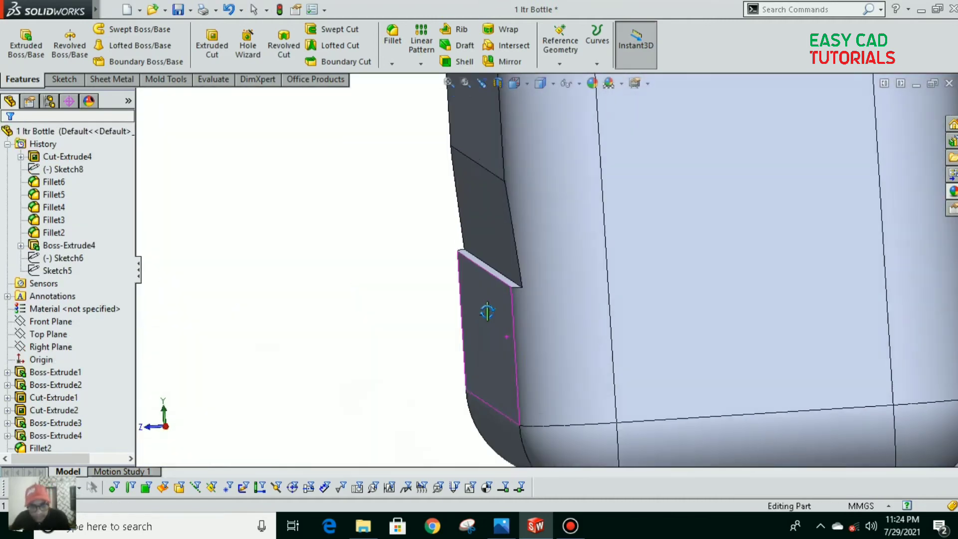
{"action": "scroll", "coordinate": [506, 346], "scroll_direction": "down", "scroll_amount": 6}
{"action": "scroll", "coordinate": [506, 345], "scroll_direction": "down", "scroll_amount": 2}
{"action": "left_click", "coordinate": [546, 279]}
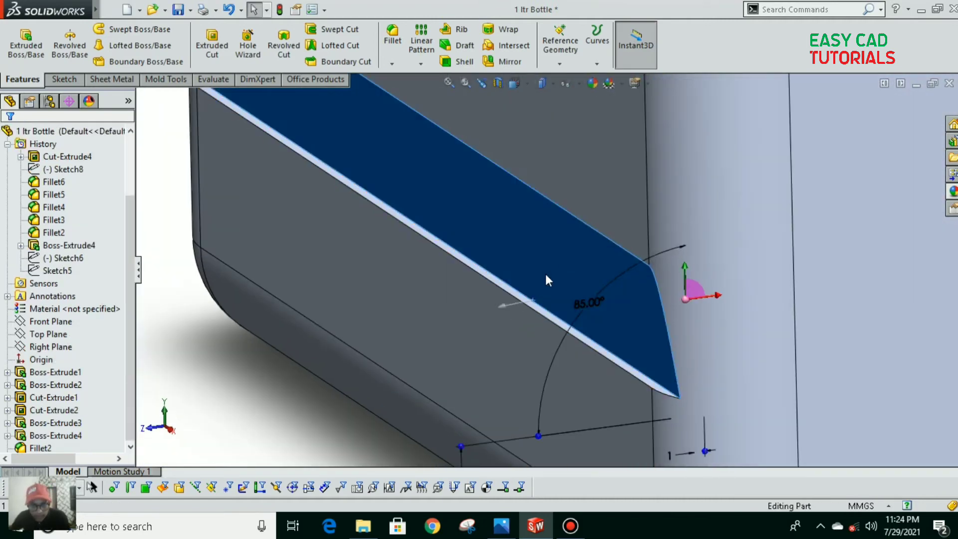
{"action": "left_click", "coordinate": [539, 315]}
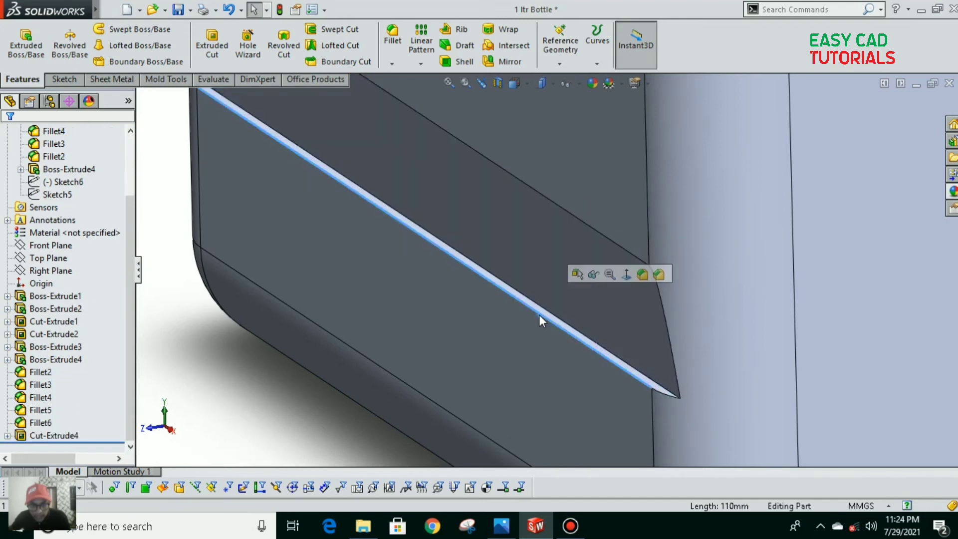
{"action": "left_click", "coordinate": [647, 275]}
{"action": "left_click", "coordinate": [598, 343]}
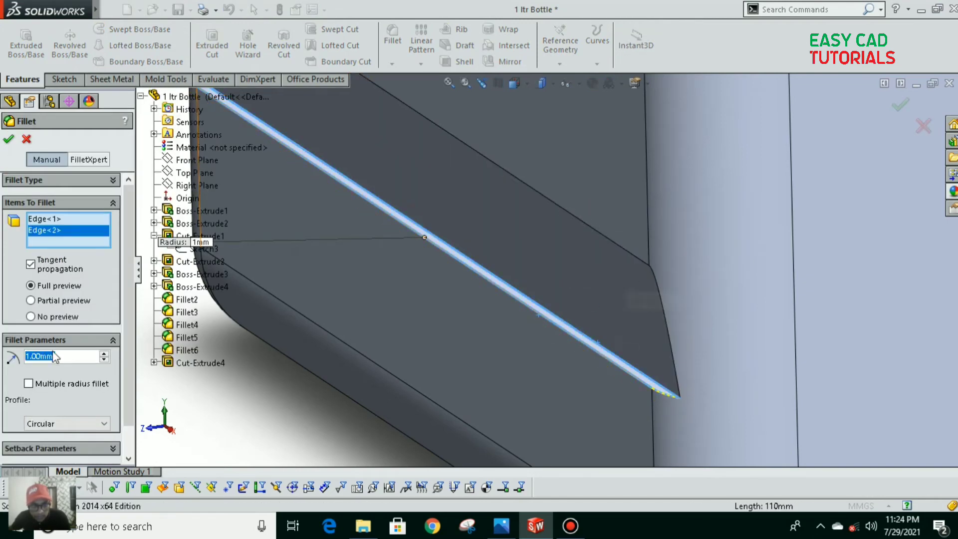
Remove the ledge's outer edge from the fillet selection and round only the inner edge with a 1 mm radius
{"action": "left_click", "coordinate": [68, 218]}
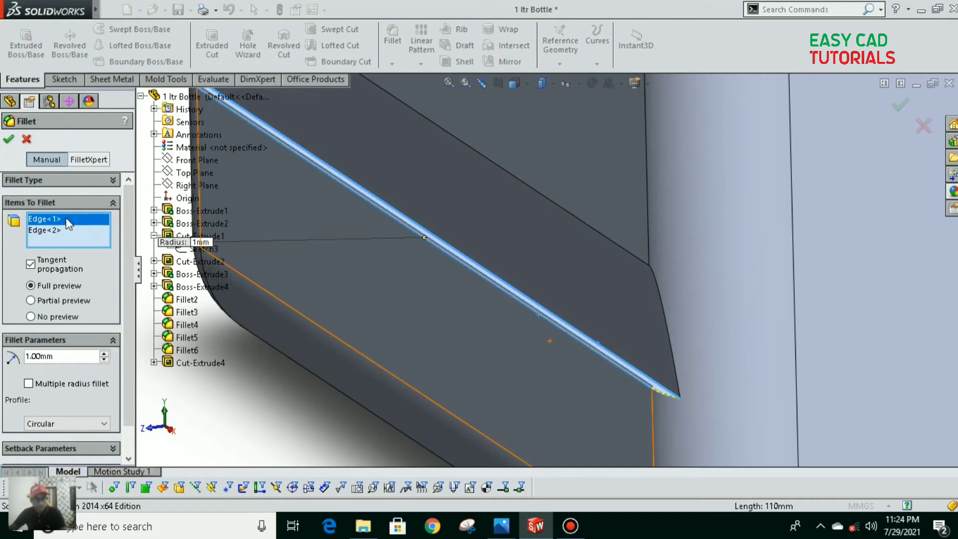
{"action": "right_click", "coordinate": [66, 219]}
{"action": "key", "text": "Escape"}
{"action": "key", "text": "Delete"}
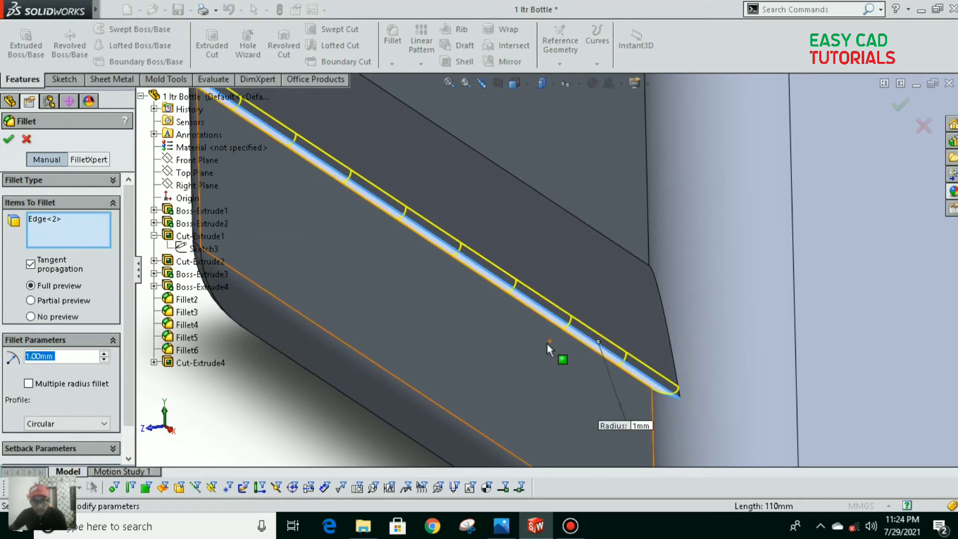
{"action": "scroll", "coordinate": [547, 343], "scroll_direction": "up", "scroll_amount": 5}
{"action": "scroll", "coordinate": [545, 300], "scroll_direction": "down", "scroll_amount": 3}
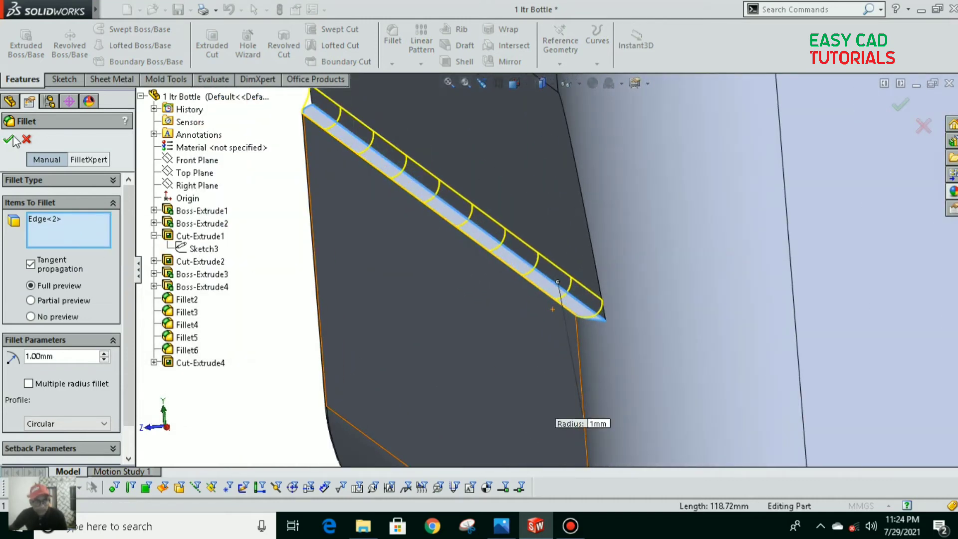
Fillet the outer long edge of the cut's ledge with a 1 mm radius
{"action": "scroll", "coordinate": [434, 352], "scroll_direction": "up", "scroll_amount": 4}
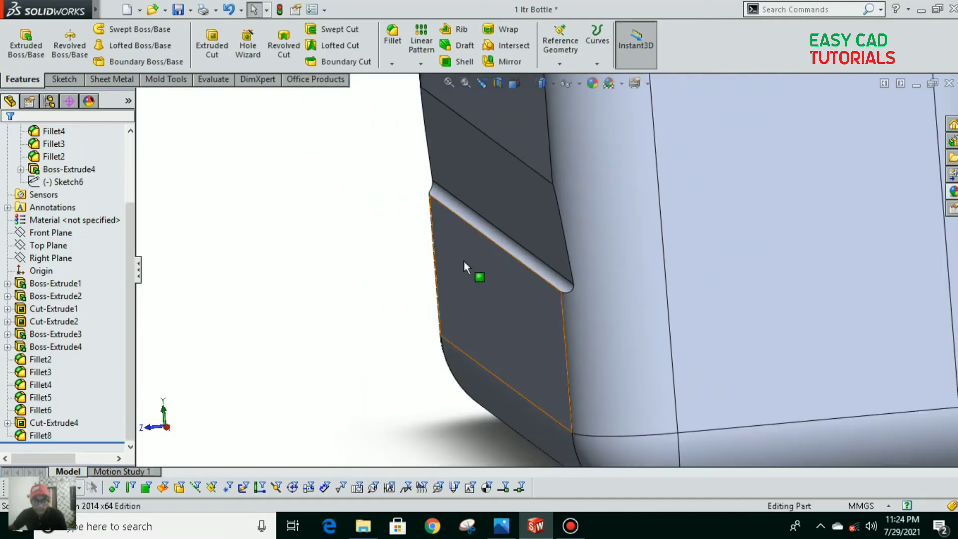
{"action": "scroll", "coordinate": [463, 260], "scroll_direction": "down", "scroll_amount": 3}
{"action": "left_click", "coordinate": [648, 311]}
{"action": "key", "text": "Return"}
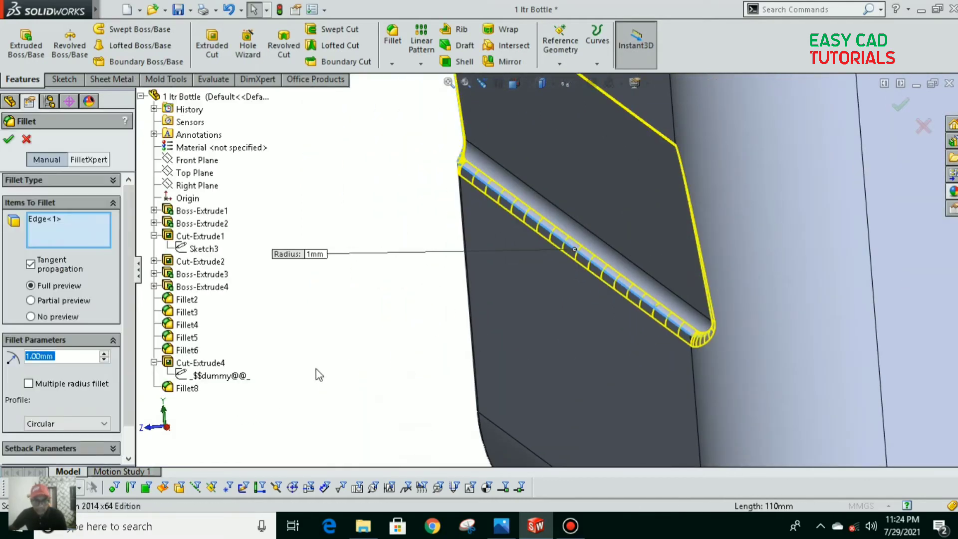
{"action": "key", "text": "Return"}
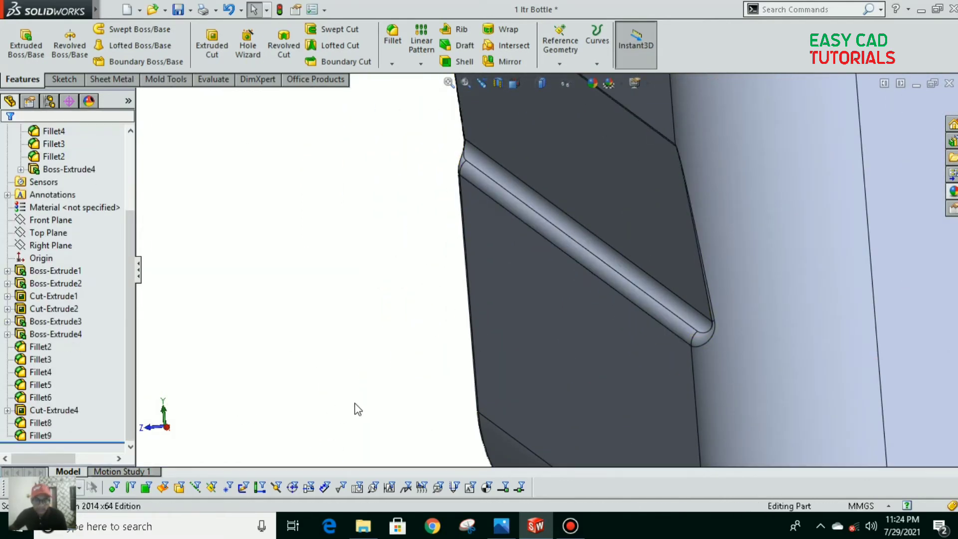
Try to mirror the tapered cut together with its two ledge fillets about the Front Plane
{"action": "scroll", "coordinate": [405, 332], "scroll_direction": "up", "scroll_amount": 5}
{"action": "scroll", "coordinate": [405, 332], "scroll_direction": "down", "scroll_amount": 2}
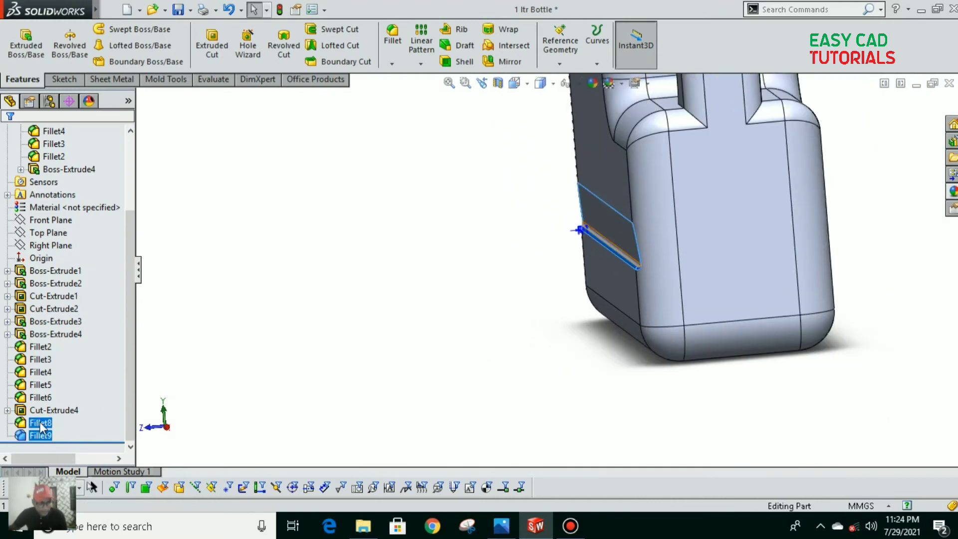
{"action": "left_click", "coordinate": [506, 61]}
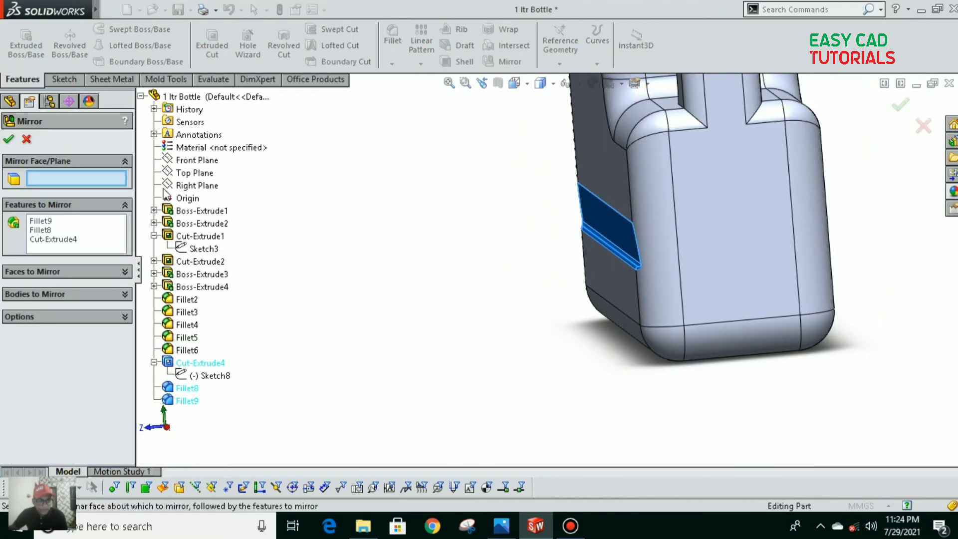
{"action": "left_click", "coordinate": [199, 161]}
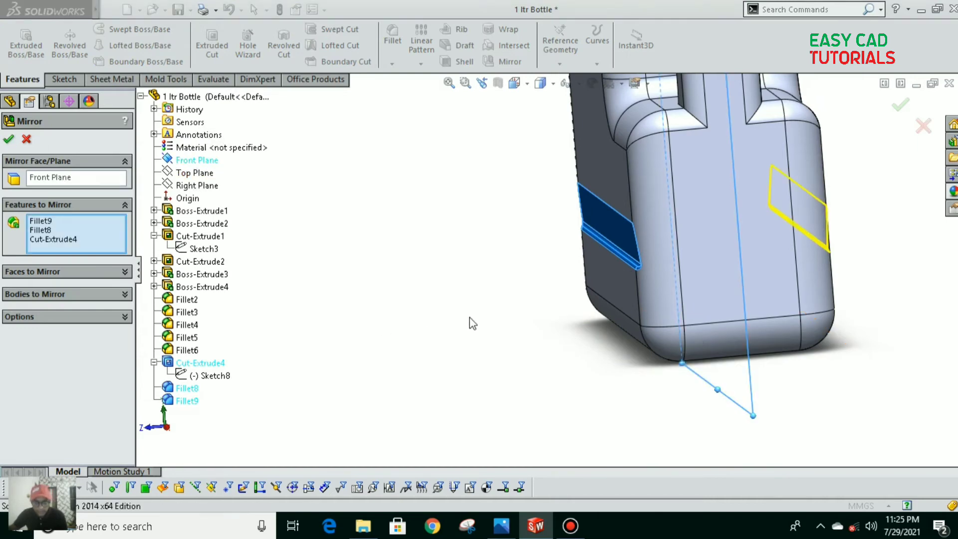
{"action": "middle_click_drag", "start_coordinate": [473, 319], "coordinate": [400, 264]}
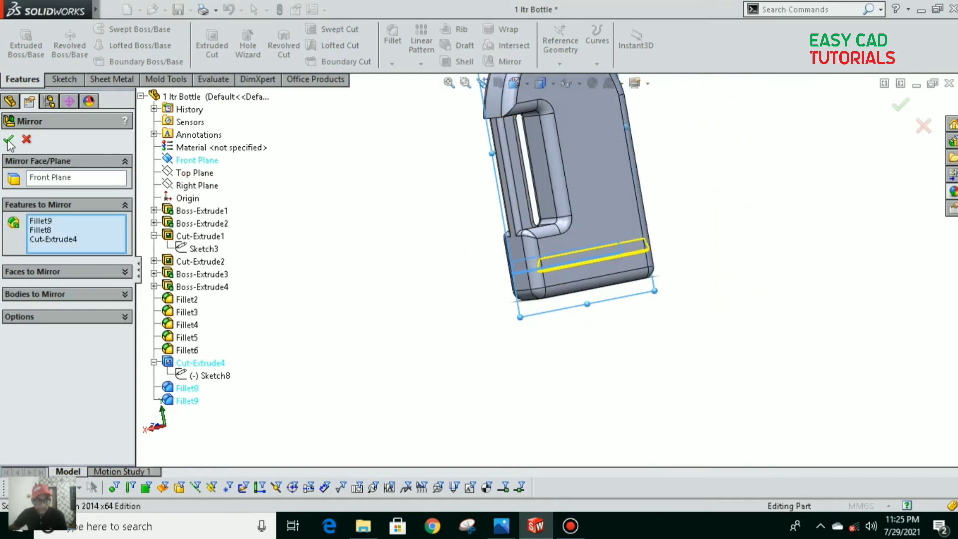
{"action": "middle_click_drag", "start_coordinate": [419, 308], "coordinate": [499, 320]}
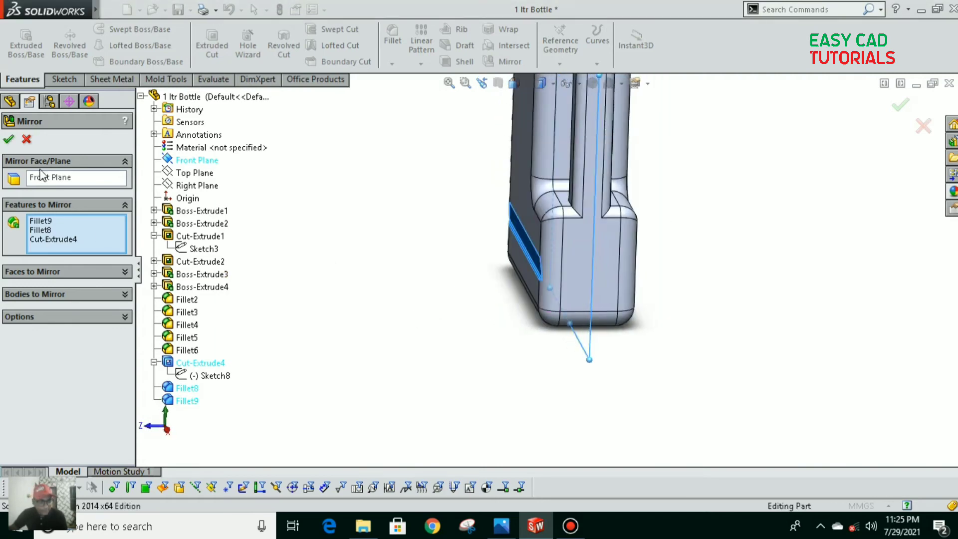
{"action": "left_click", "coordinate": [27, 139]}
Mirror only the tapered cut about the Front Plane to the opposite side of the body
{"action": "left_click", "coordinate": [54, 410]}
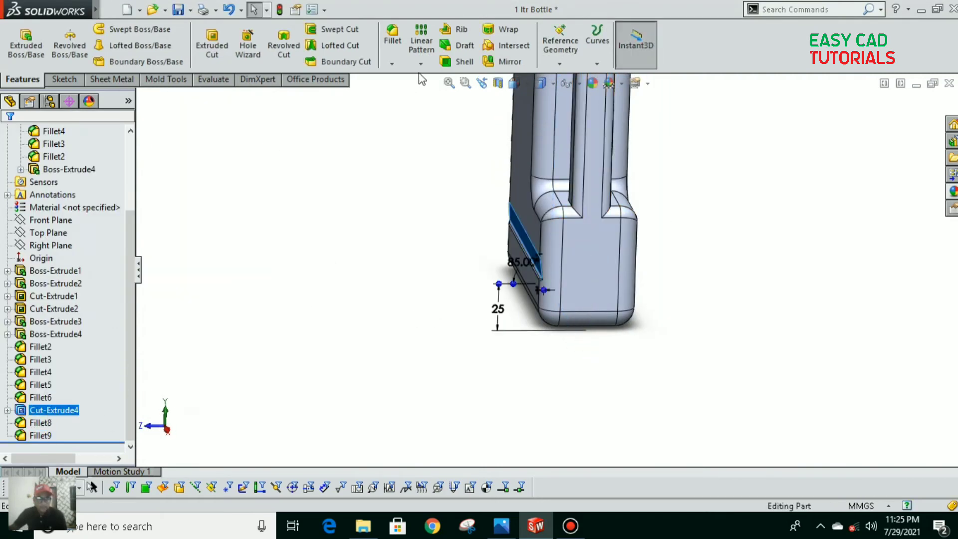
{"action": "left_click", "coordinate": [505, 62]}
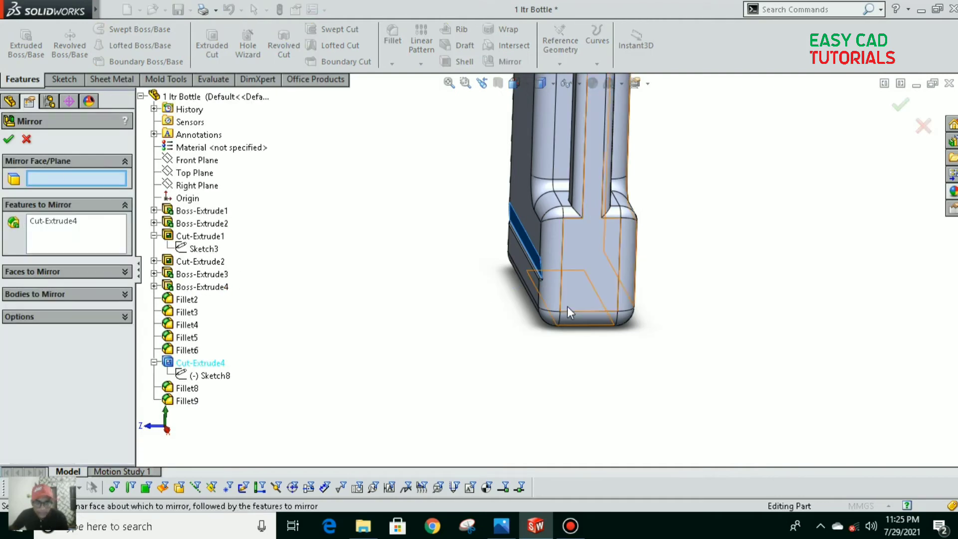
{"action": "left_click", "coordinate": [198, 160]}
{"action": "left_click", "coordinate": [8, 139]}
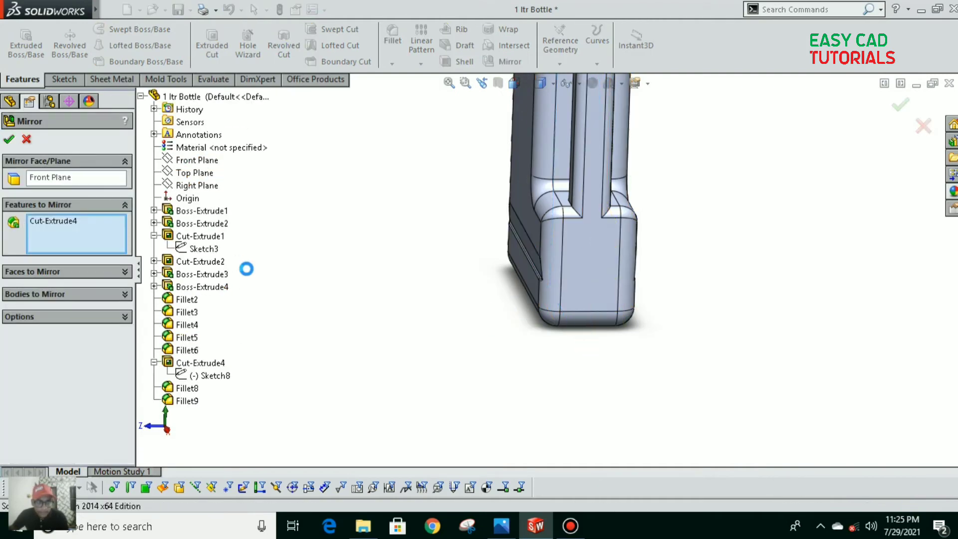
Fillet the inner long edge of the mirrored cut's ledge with a 1 mm radius
{"action": "left_click", "coordinate": [483, 331]}
{"action": "middle_click_drag", "start_coordinate": [489, 328], "coordinate": [451, 311]}
{"action": "scroll", "coordinate": [615, 290], "scroll_direction": "down", "scroll_amount": 3}
{"action": "scroll", "coordinate": [615, 291], "scroll_direction": "down", "scroll_amount": 4}
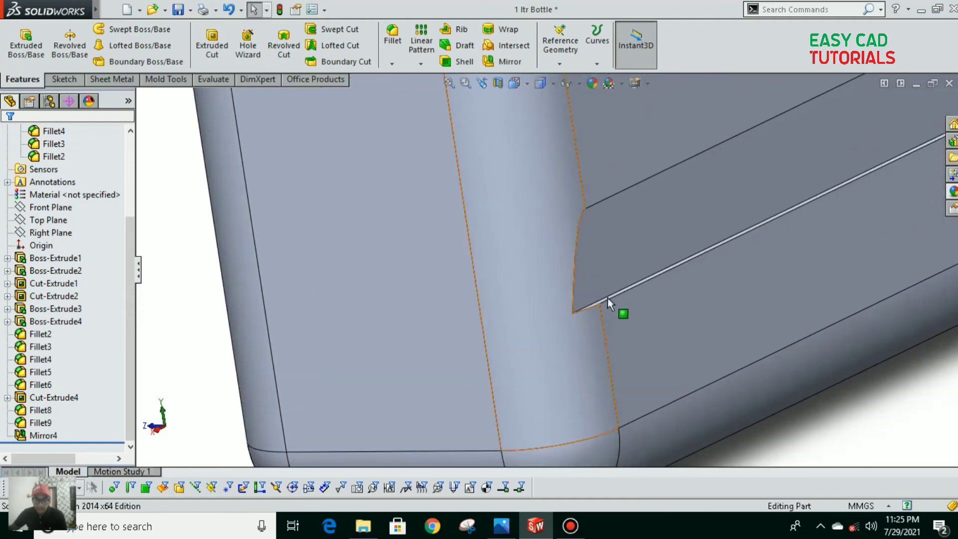
{"action": "middle_click_drag", "start_coordinate": [591, 309], "coordinate": [608, 289]}
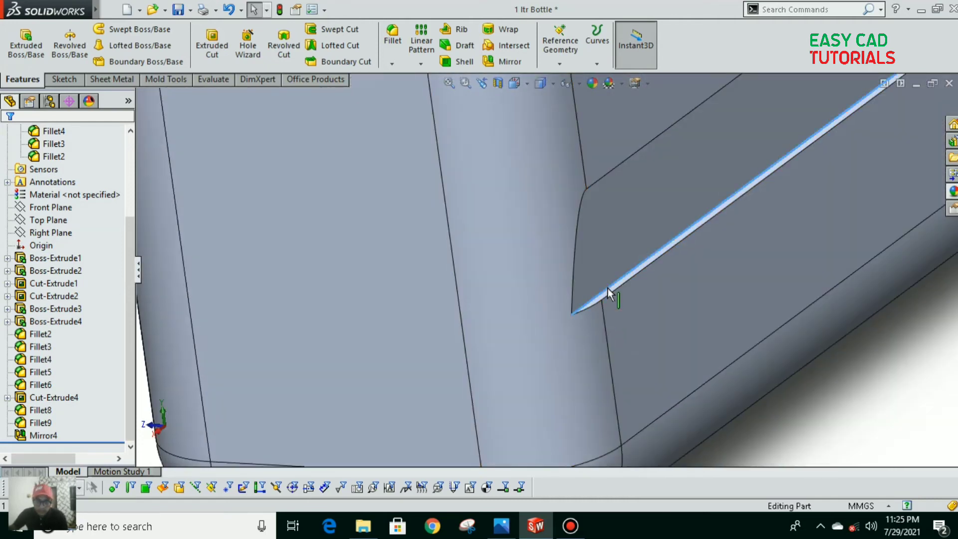
{"action": "left_click", "coordinate": [608, 288]}
{"action": "left_click", "coordinate": [709, 248]}
{"action": "left_click", "coordinate": [7, 141]}
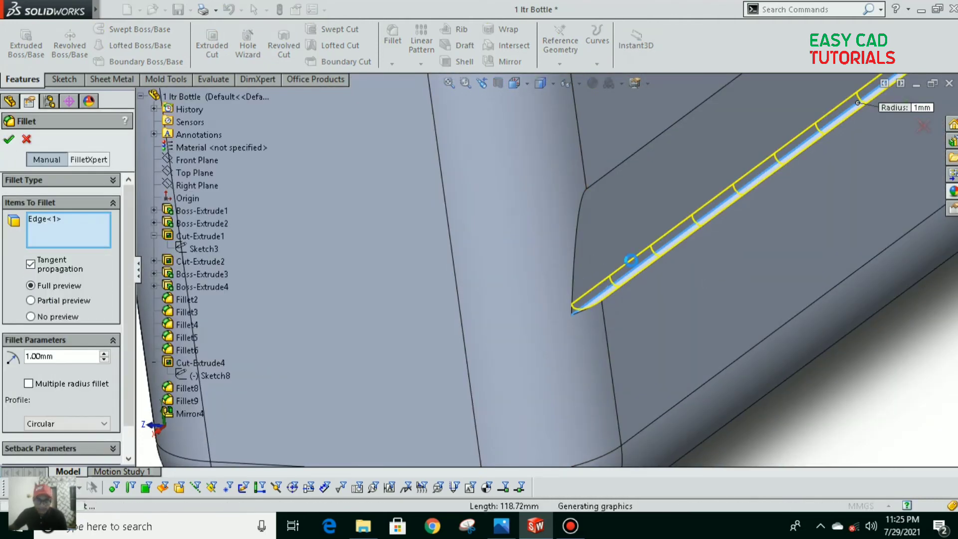
Fillet the outer long edge of the mirrored cut's ledge with a 1 mm radius
{"action": "left_click", "coordinate": [637, 276]}
{"action": "left_click", "coordinate": [740, 232]}
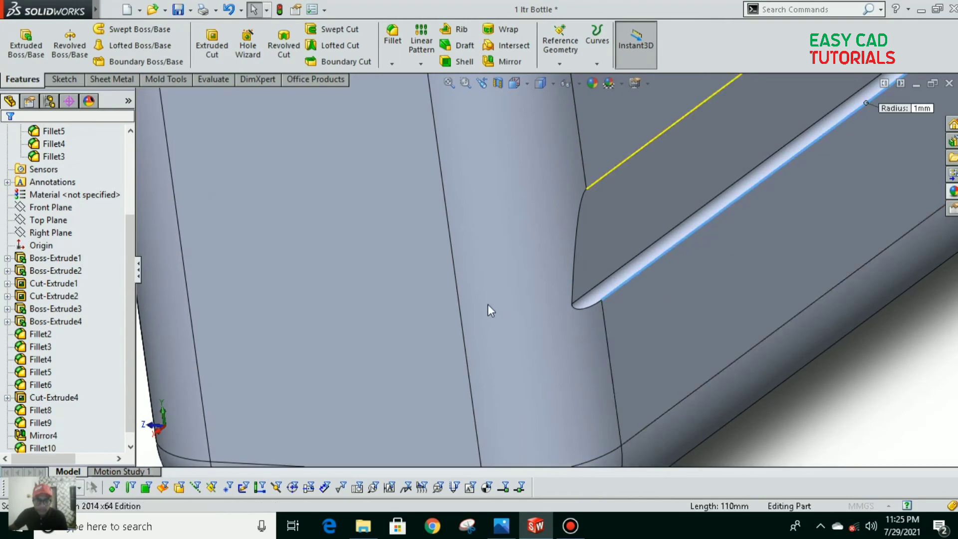
{"action": "left_click", "coordinate": [8, 140]}
Shell the body to a 1.5 mm wall with the preview shown, removing the neck's top face
{"action": "scroll", "coordinate": [604, 124], "scroll_direction": "up", "scroll_amount": 10}
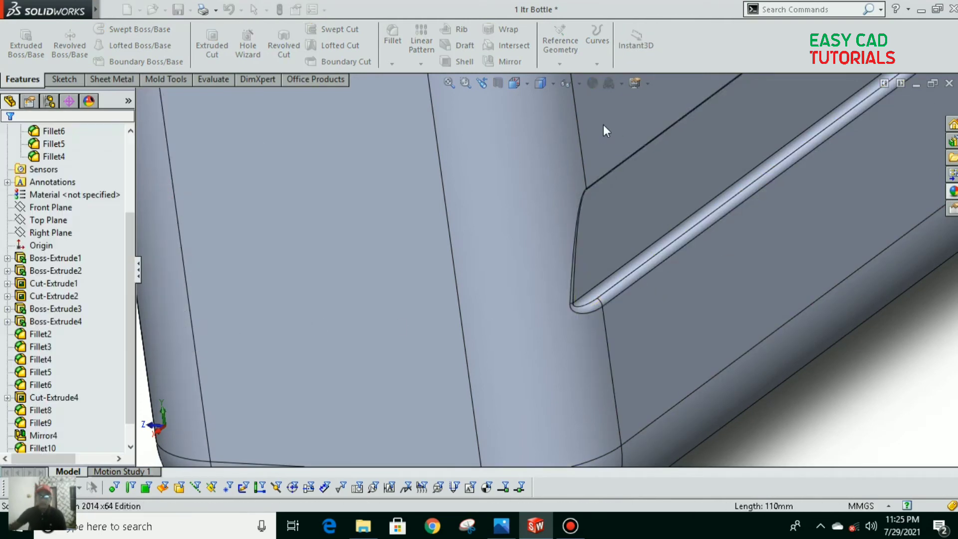
{"action": "middle_click_drag", "start_coordinate": [507, 260], "coordinate": [557, 235]}
{"action": "scroll", "coordinate": [502, 264], "scroll_direction": "down", "scroll_amount": 5}
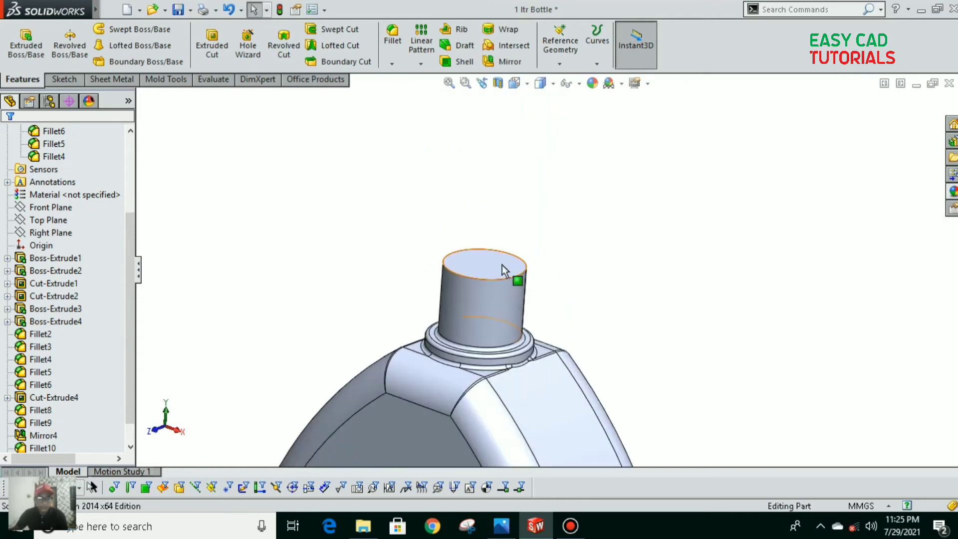
{"action": "left_click", "coordinate": [465, 61]}
{"action": "left_click", "coordinate": [501, 259]}
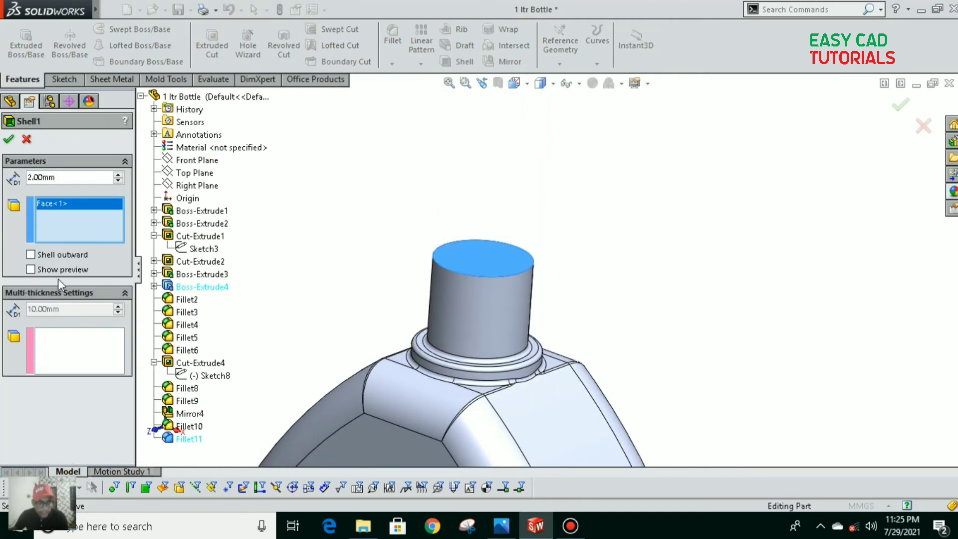
{"action": "left_click", "coordinate": [50, 266]}
{"action": "scroll", "coordinate": [473, 373], "scroll_direction": "up", "scroll_amount": 5}
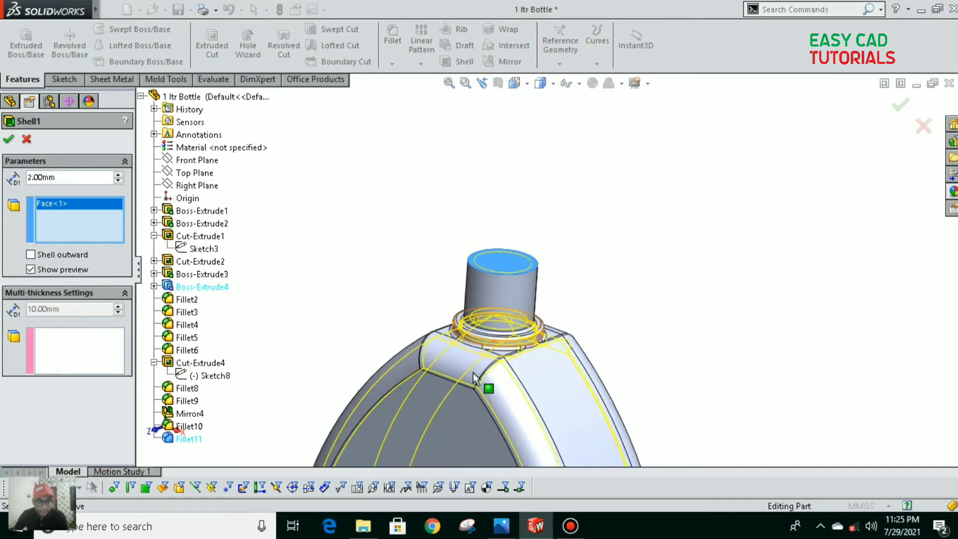
{"action": "type", "text": "1.5"}
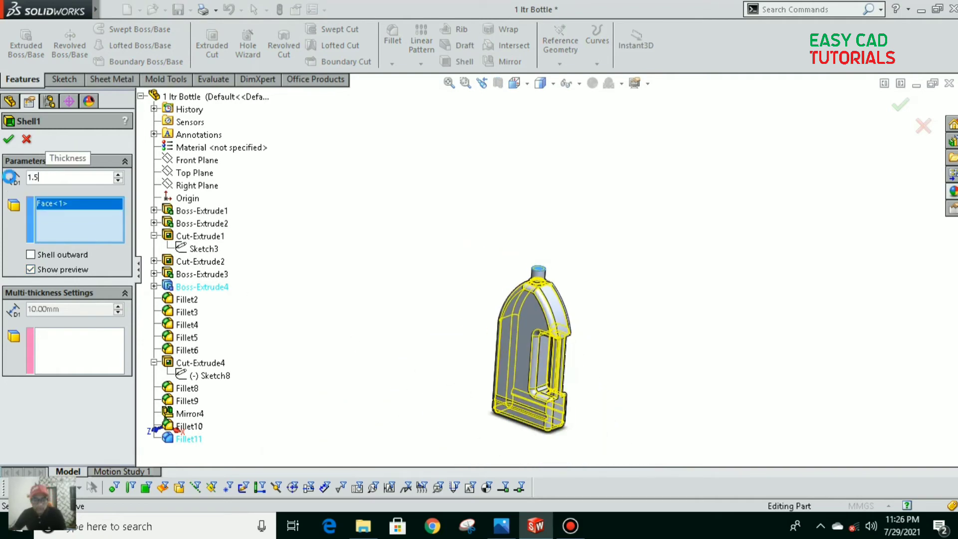
{"action": "key", "text": "Return"}
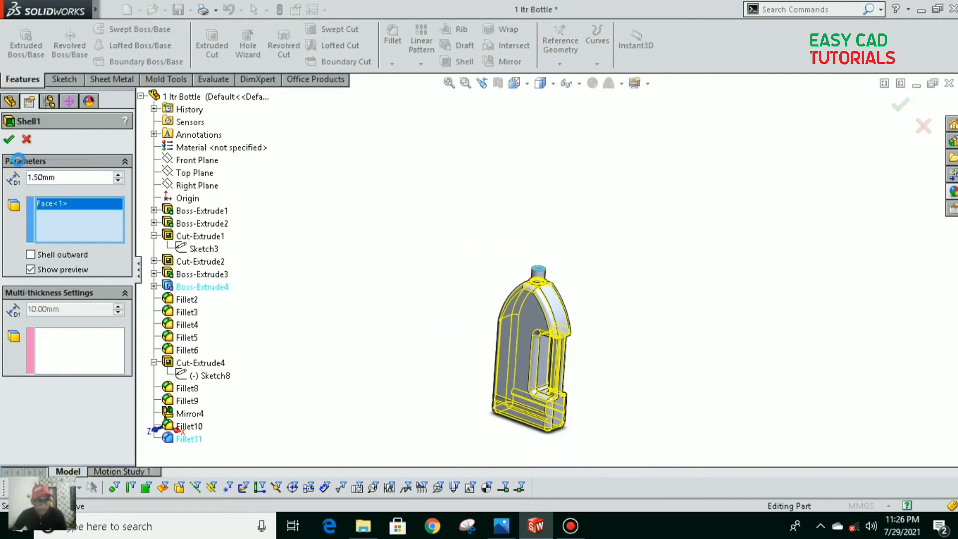
Examine the shelled bottle's broad side, ledge and handle opening from several angles, ending in the isometric view
{"action": "scroll", "coordinate": [566, 280], "scroll_direction": "down", "scroll_amount": 6}
{"action": "middle_click_drag", "start_coordinate": [478, 345], "coordinate": [479, 456]}
{"action": "scroll", "coordinate": [505, 253], "scroll_direction": "down", "scroll_amount": 8}
{"action": "middle_click_drag", "start_coordinate": [522, 256], "coordinate": [538, 200]}
{"action": "scroll", "coordinate": [533, 235], "scroll_direction": "up", "scroll_amount": 7}
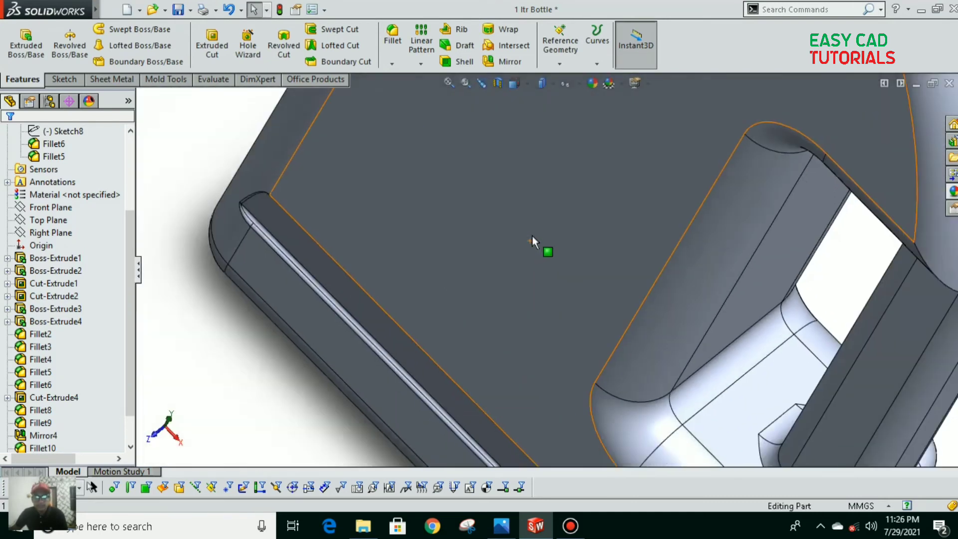
{"action": "scroll", "coordinate": [565, 208], "scroll_direction": "up", "scroll_amount": 2}
{"action": "left_click", "coordinate": [519, 86]}
{"action": "left_click", "coordinate": [556, 193]}
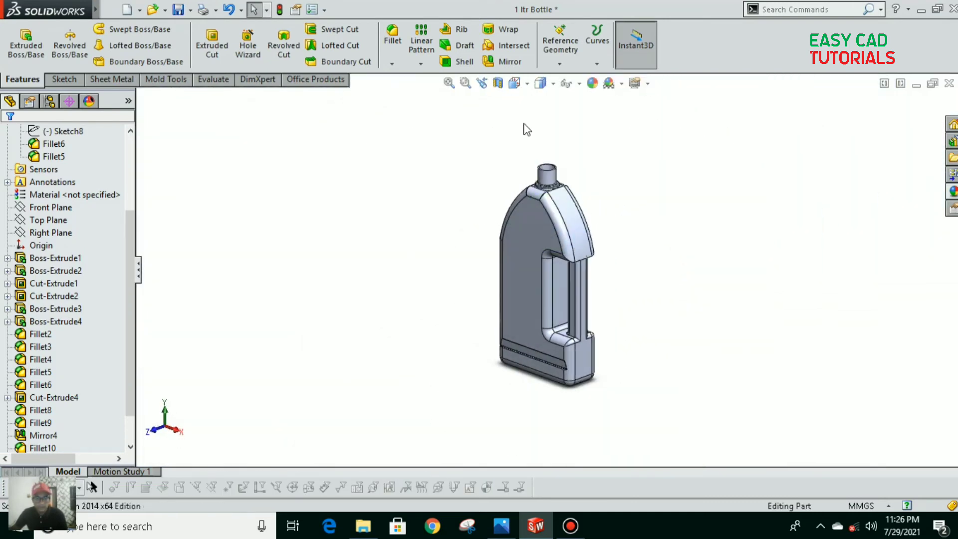
Inspect the hollow interior and wall with a temporary section view on the Front Plane, then close the section
{"action": "left_click", "coordinate": [498, 83]}
{"action": "middle_click_drag", "start_coordinate": [499, 303], "coordinate": [524, 246]}
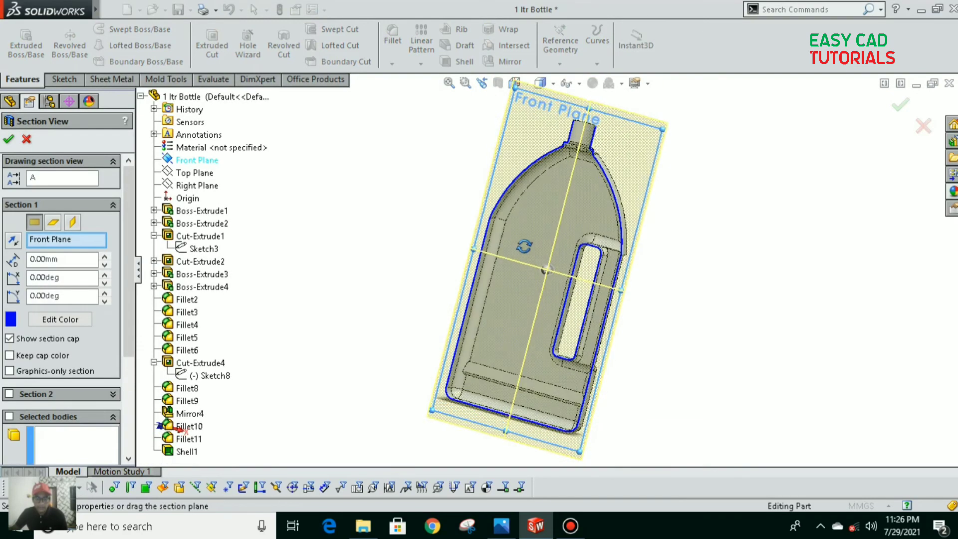
{"action": "scroll", "coordinate": [579, 275], "scroll_direction": "down", "scroll_amount": 4}
{"action": "middle_click_drag", "start_coordinate": [561, 325], "coordinate": [496, 359]}
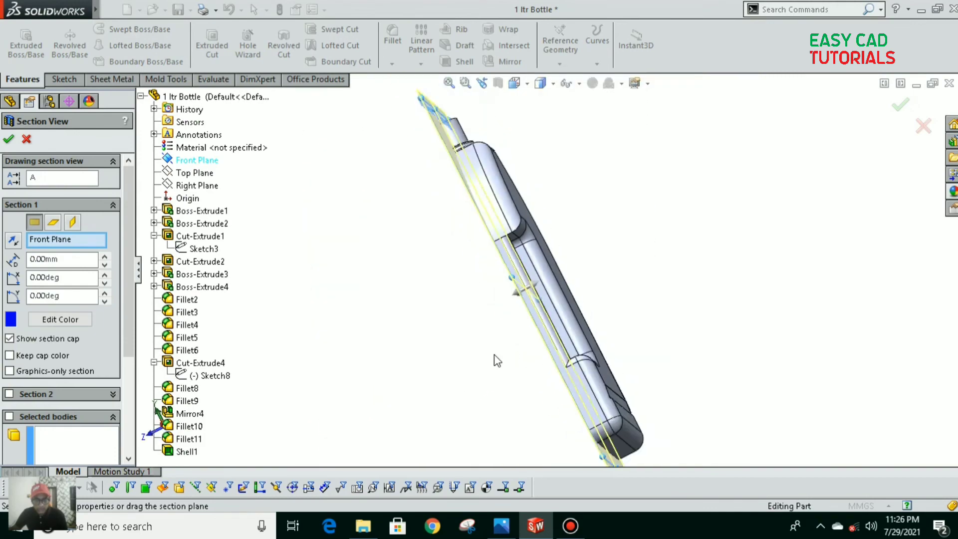
{"action": "left_click", "coordinate": [517, 86]}
{"action": "left_click", "coordinate": [594, 118]}
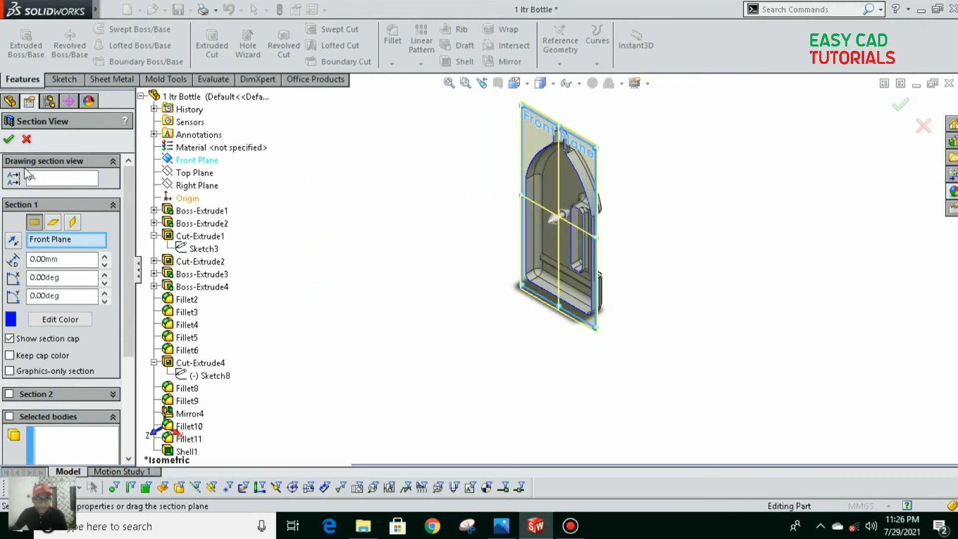
{"action": "left_click", "coordinate": [26, 139]}
Start a sketch on the neck's top rim face and convert its outer circular edge into a sketch circle
{"action": "scroll", "coordinate": [552, 148], "scroll_direction": "down", "scroll_amount": 10}
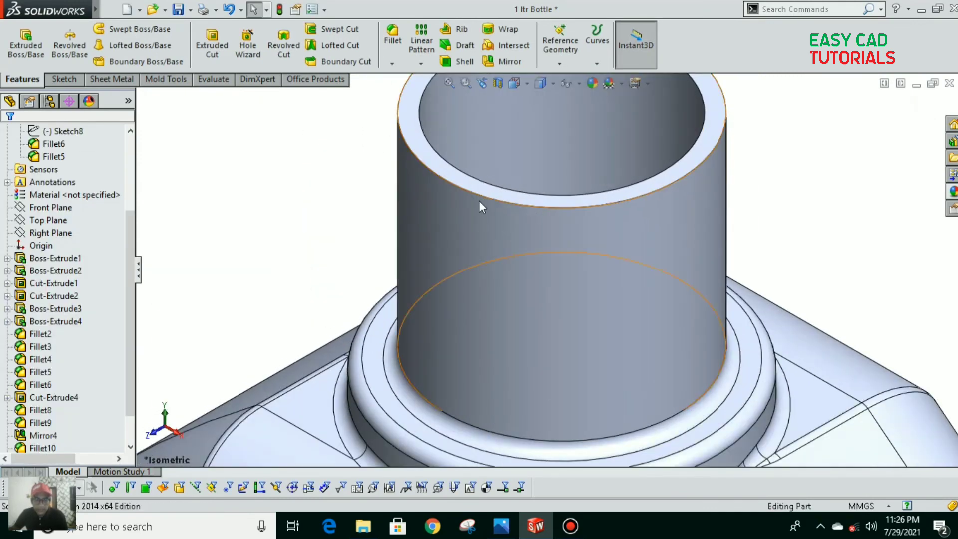
{"action": "left_click", "coordinate": [581, 183]}
{"action": "left_click", "coordinate": [536, 145]}
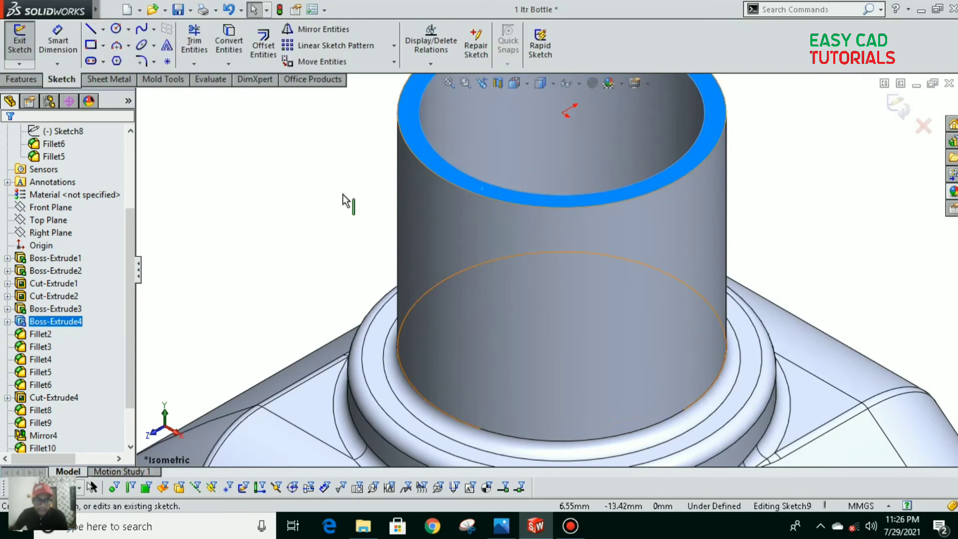
{"action": "left_click", "coordinate": [417, 165]}
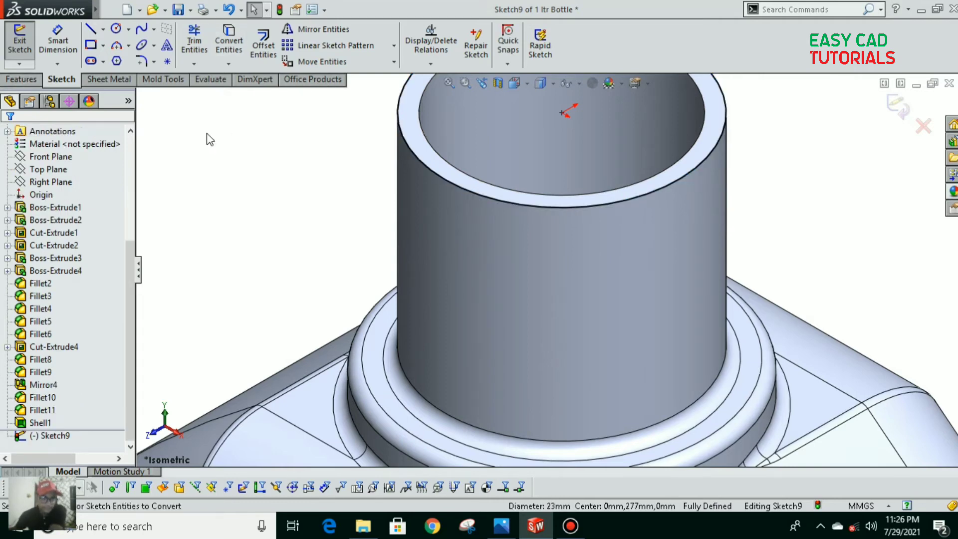
Start a Helix/Spiral from the converted circle, reversed to run down the neck and defined by height and pitch
{"action": "left_click", "coordinate": [27, 80]}
{"action": "left_click", "coordinate": [602, 46]}
{"action": "left_click", "coordinate": [602, 99]}
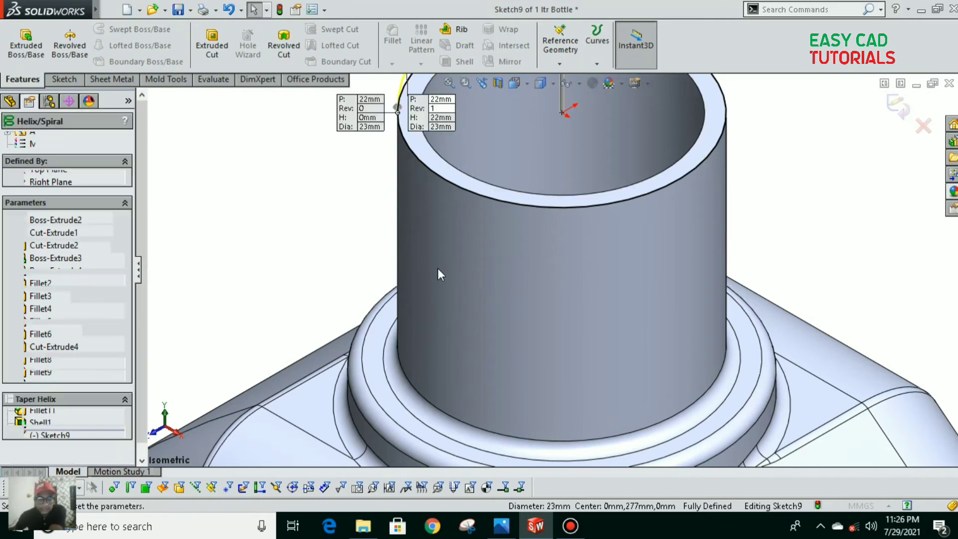
{"action": "left_click", "coordinate": [29, 280]}
{"action": "left_click", "coordinate": [70, 178]}
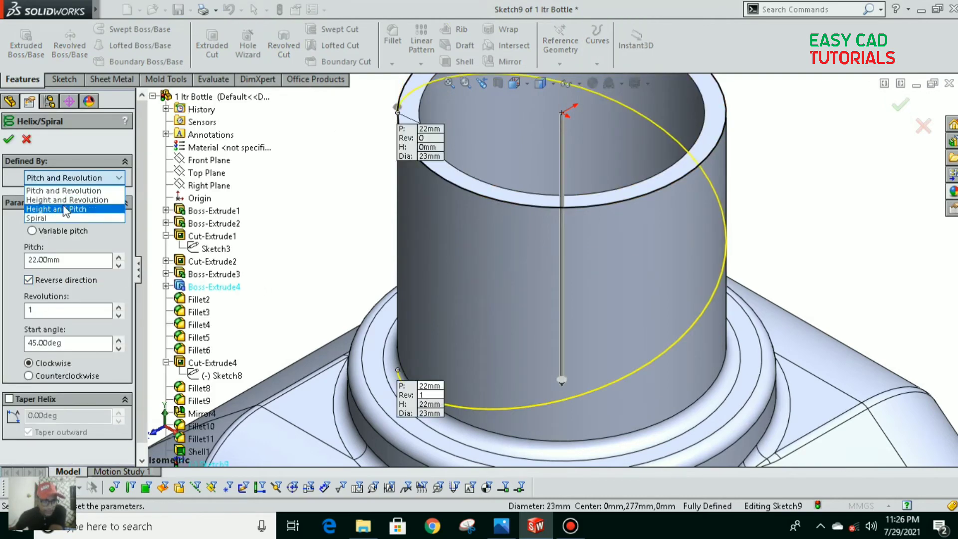
{"action": "left_click", "coordinate": [58, 203]}
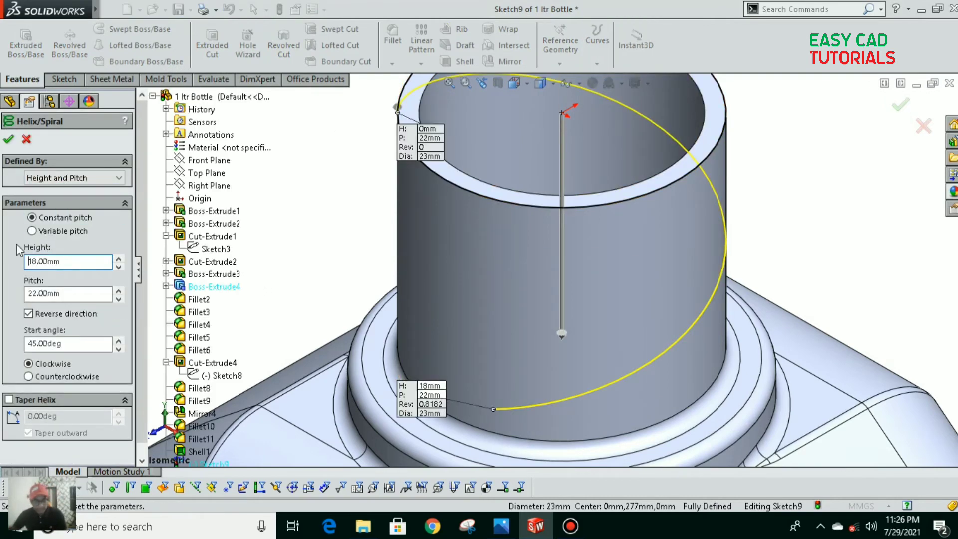
Consult the thread note in the Photos drawing and finish the helix with 18 mm height, 6 mm pitch and 0° start angle
{"action": "left_click", "coordinate": [502, 526]}
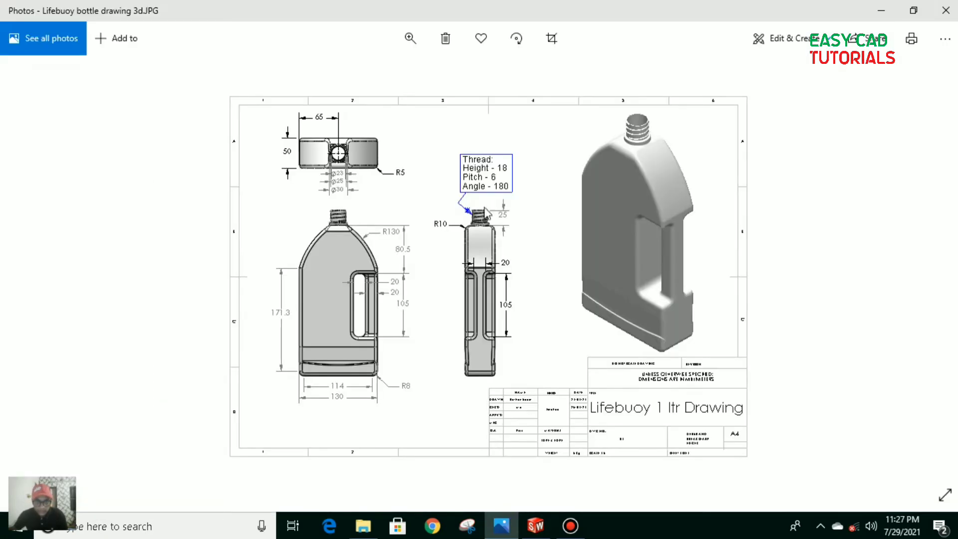
{"action": "scroll", "coordinate": [448, 178], "scroll_direction": "up", "scroll_amount": 5, "text": "ctrl"}
{"action": "scroll", "coordinate": [441, 120], "scroll_direction": "up", "scroll_amount": 2}
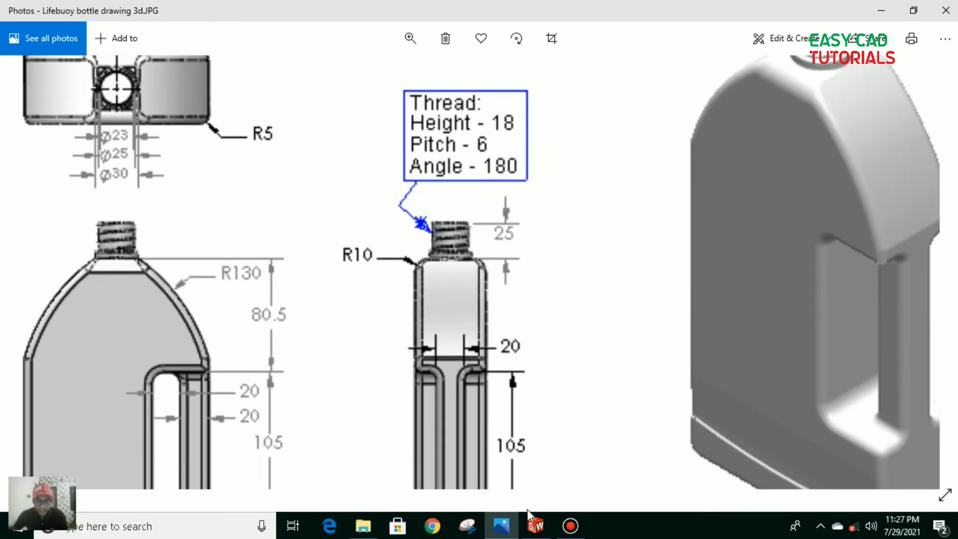
{"action": "left_click", "coordinate": [534, 527]}
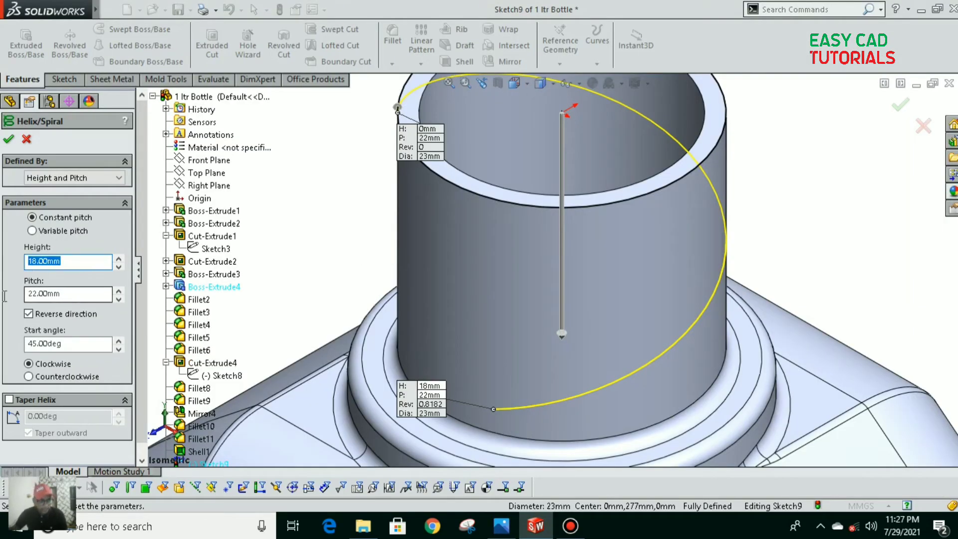
{"action": "key", "text": "Tab"}
{"action": "type", "text": "6"}
{"action": "key", "text": "Tab"}
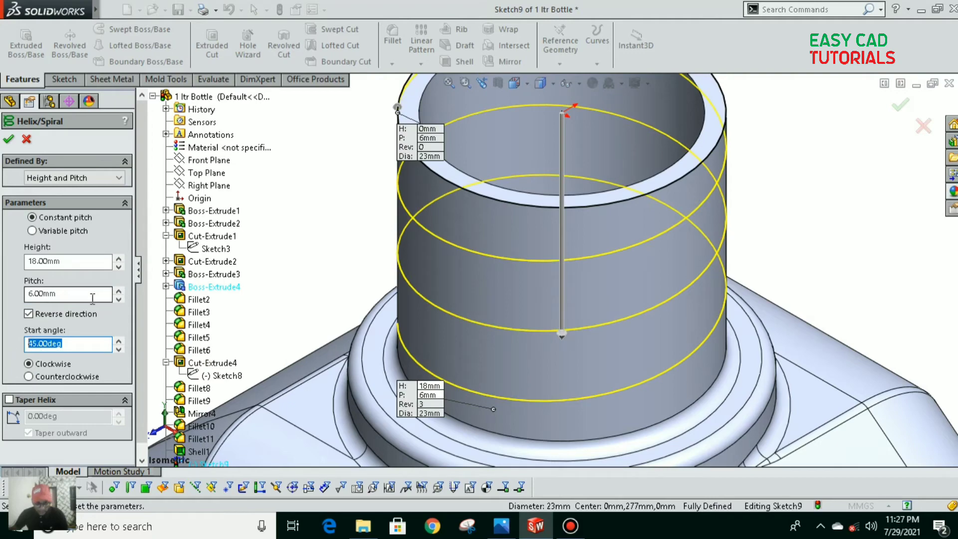
{"action": "type", "text": "0"}
{"action": "key", "text": "Return"}
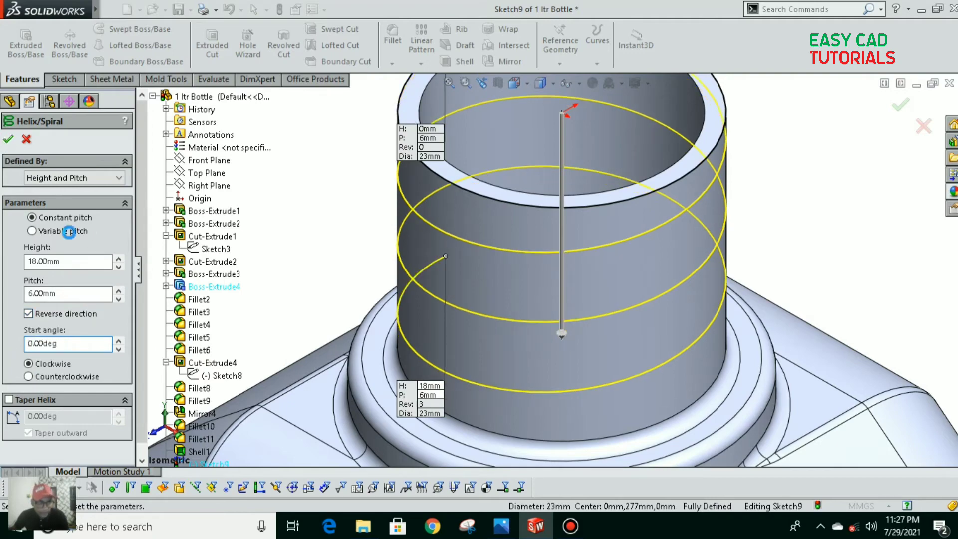
{"action": "scroll", "coordinate": [304, 315], "scroll_direction": "up", "scroll_amount": 3}
{"action": "left_click", "coordinate": [305, 314]}
Create a reference plane coincident with the helix's lower endpoint and perpendicular to the helix curve
{"action": "scroll", "coordinate": [464, 270], "scroll_direction": "up", "scroll_amount": 2}
{"action": "scroll", "coordinate": [514, 387], "scroll_direction": "down", "scroll_amount": 3}
{"action": "middle_click_drag", "start_coordinate": [514, 389], "coordinate": [524, 296]}
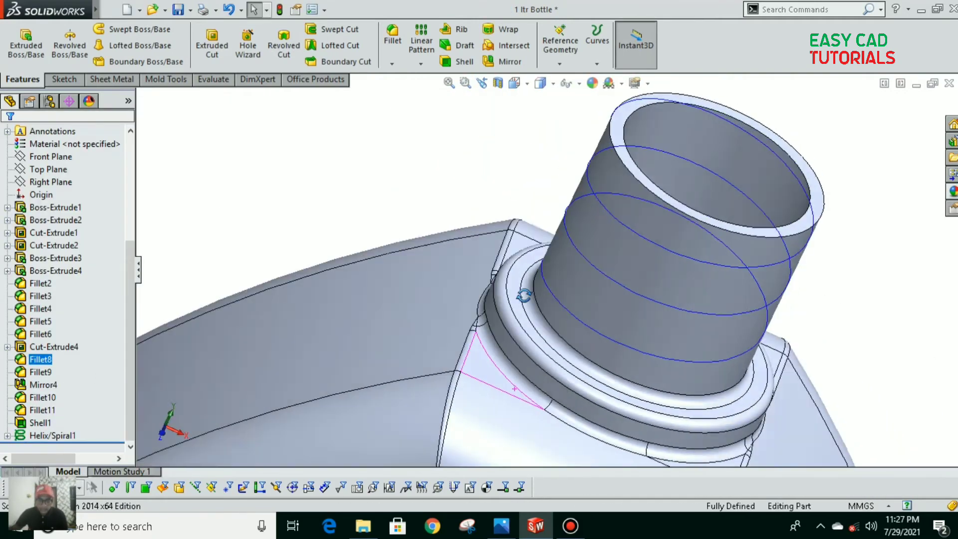
{"action": "scroll", "coordinate": [524, 296], "scroll_direction": "down", "scroll_amount": 4}
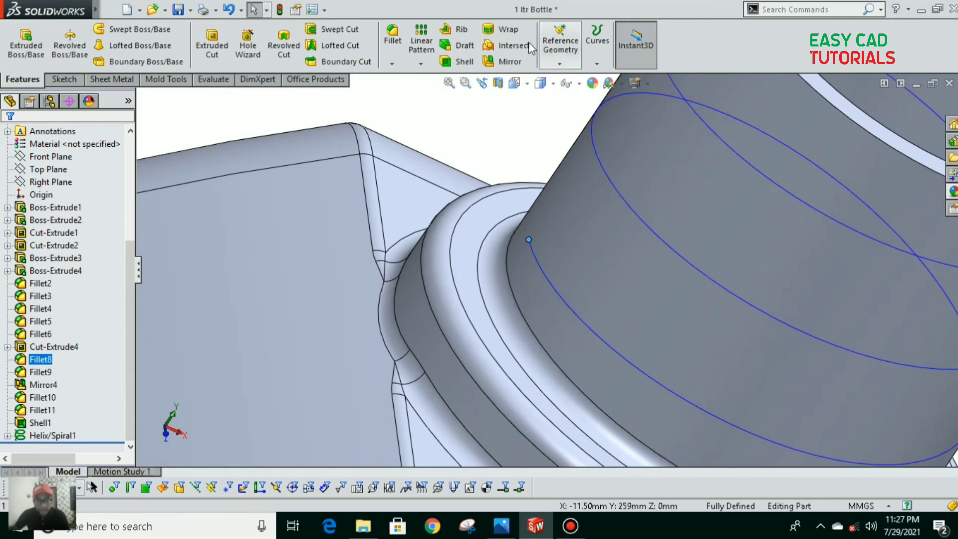
{"action": "left_click", "coordinate": [559, 59]}
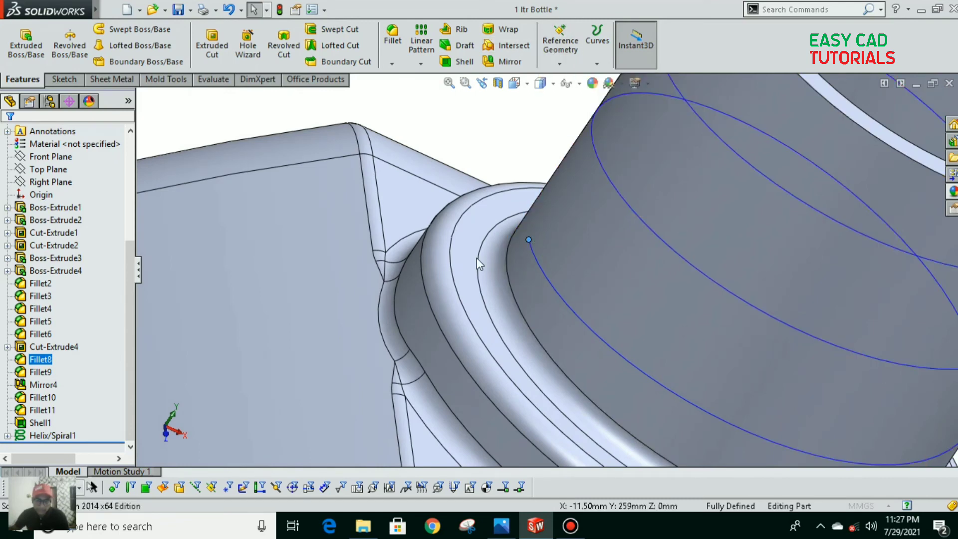
{"action": "left_click", "coordinate": [548, 280]}
{"action": "scroll", "coordinate": [547, 280], "scroll_direction": "up", "scroll_amount": 5}
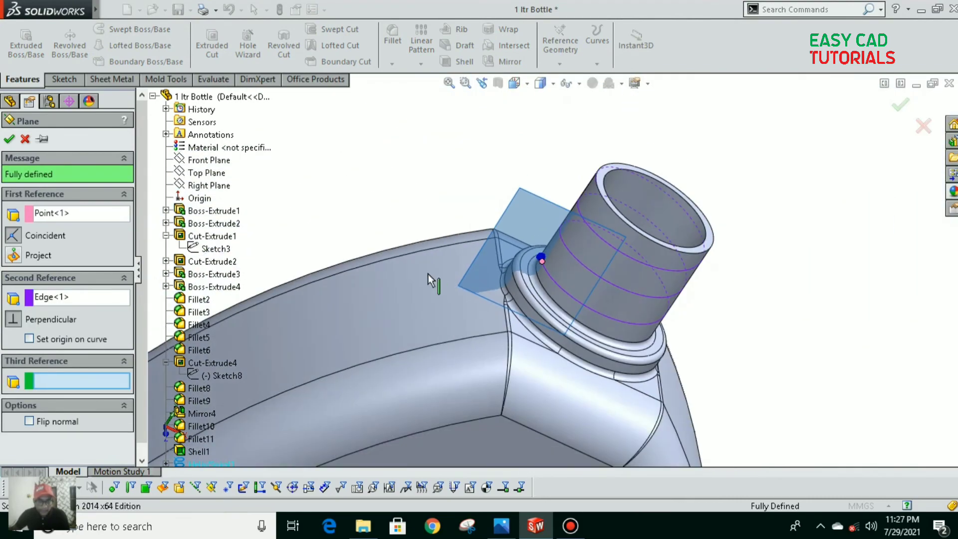
{"action": "left_click", "coordinate": [9, 139]}
Orient the view normal to the new plane at the helix's end and start a sketch on it
{"action": "middle_click_drag", "start_coordinate": [385, 166], "coordinate": [540, 271]}
{"action": "left_click", "coordinate": [541, 269]}
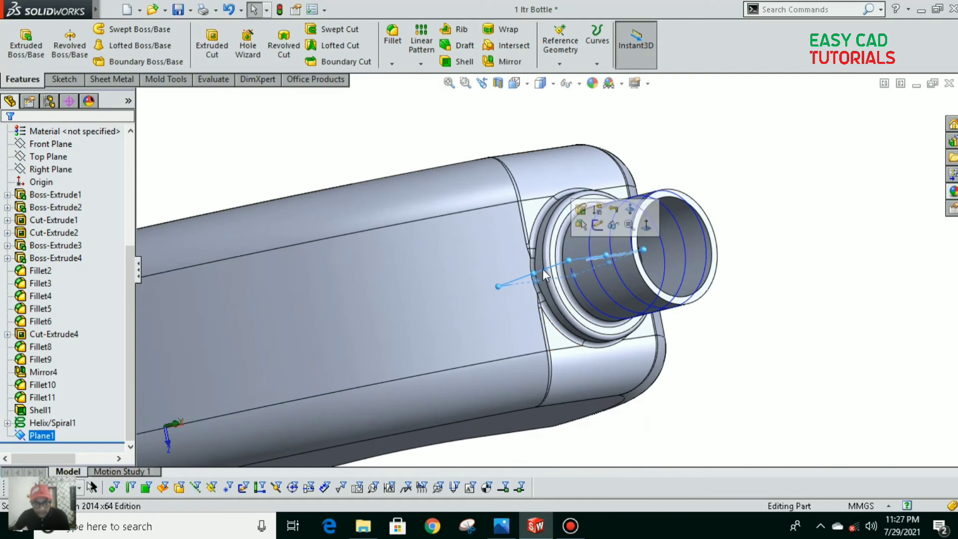
{"action": "left_click", "coordinate": [644, 222]}
{"action": "left_click", "coordinate": [62, 79]}
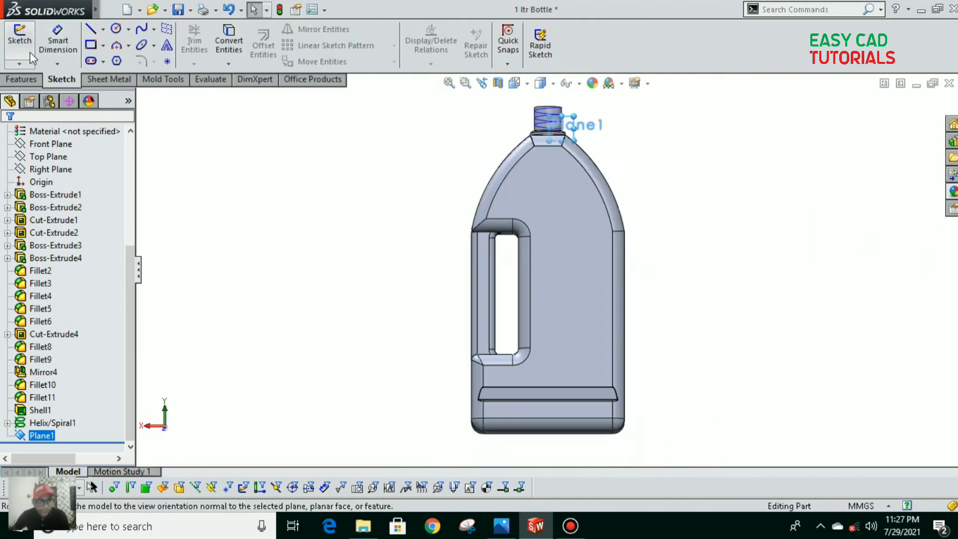
{"action": "left_click", "coordinate": [20, 43]}
Sketch a three-sided inscribed-circle polygon at the helix's lower endpoint, pointing outward, with a circle about 0.9 mm in diameter
{"action": "left_click", "coordinate": [117, 62]}
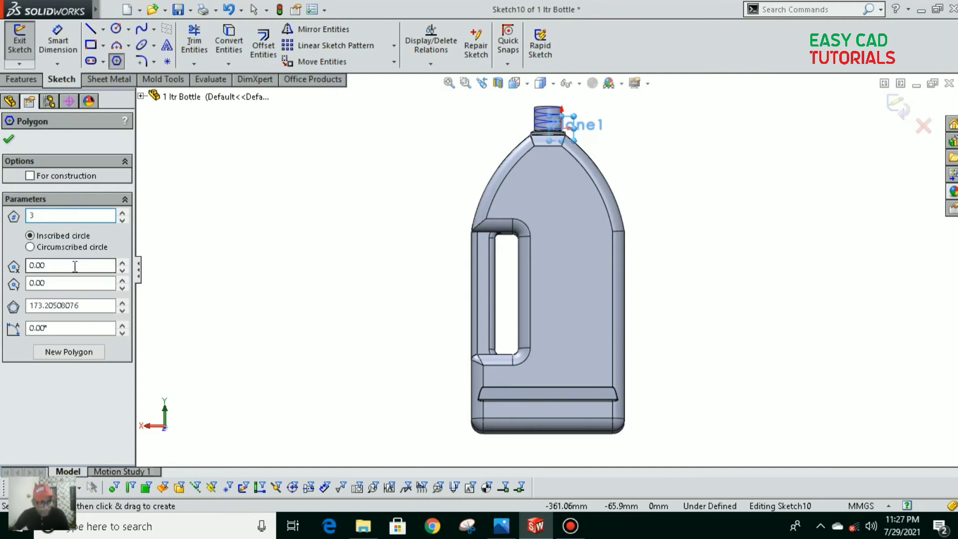
{"action": "left_click", "coordinate": [9, 141]}
{"action": "scroll", "coordinate": [562, 127], "scroll_direction": "up", "scroll_amount": 10}
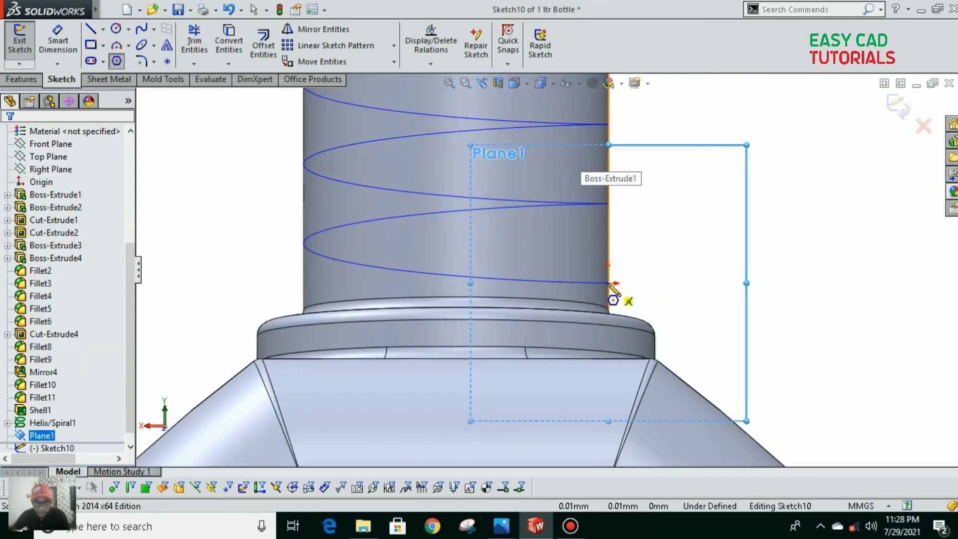
{"action": "left_click", "coordinate": [608, 283]}
{"action": "scroll", "coordinate": [610, 290], "scroll_direction": "up", "scroll_amount": 5}
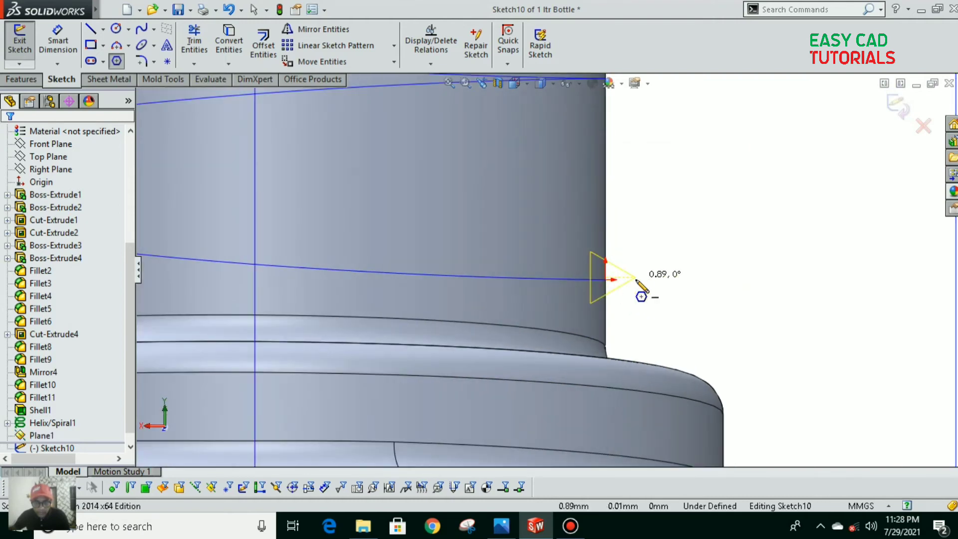
{"action": "scroll", "coordinate": [629, 281], "scroll_direction": "up", "scroll_amount": 2}
Dimension the triangle's inscribed construction circle to a 2 mm diameter
{"action": "left_click", "coordinate": [65, 52]}
{"action": "left_click", "coordinate": [615, 274]}
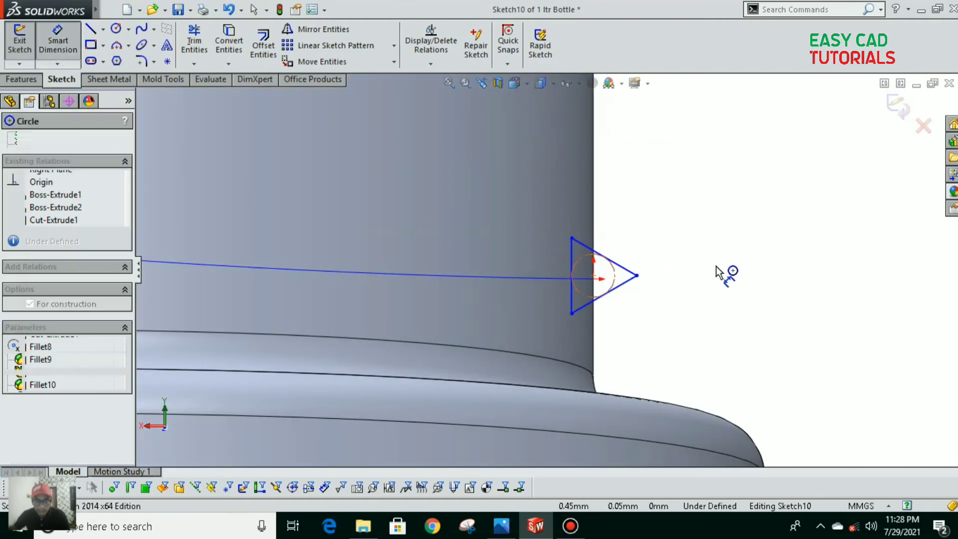
{"action": "left_click", "coordinate": [733, 280]}
{"action": "type", "text": "2"}
{"action": "key", "text": "Return"}
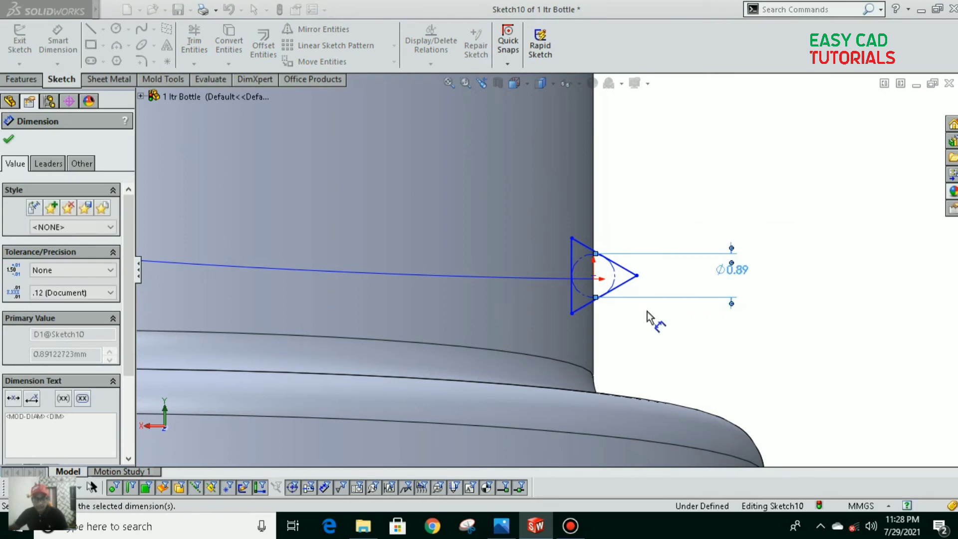
{"action": "scroll", "coordinate": [648, 312], "scroll_direction": "down", "scroll_amount": 3}
{"action": "scroll", "coordinate": [648, 311], "scroll_direction": "down", "scroll_amount": 3}
{"action": "scroll", "coordinate": [583, 262], "scroll_direction": "up", "scroll_amount": 4}
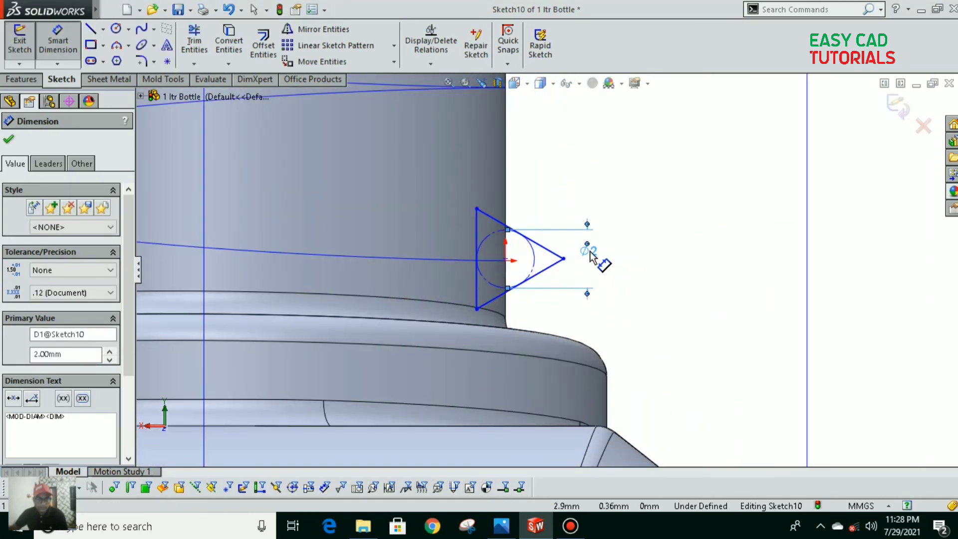
{"action": "double_click", "coordinate": [589, 253]}
{"action": "key", "text": "Return"}
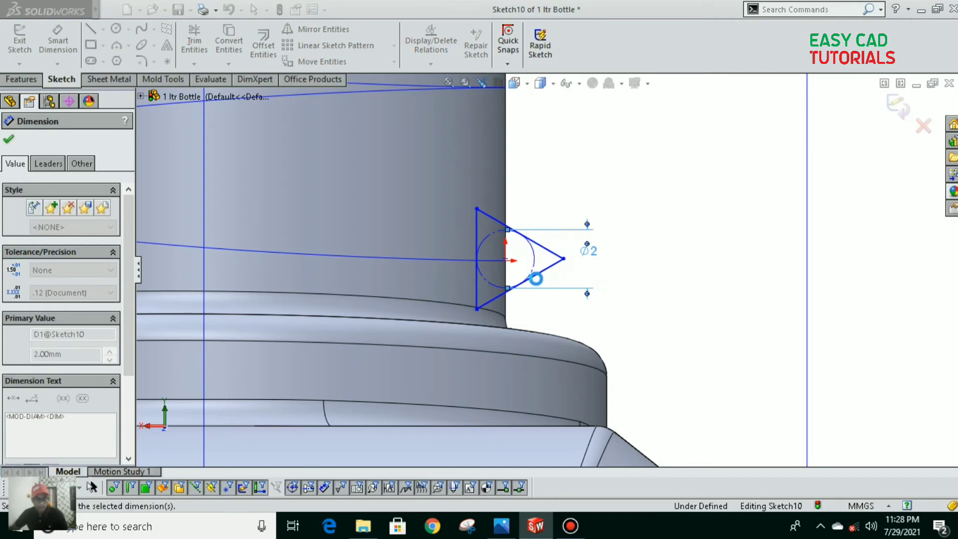
{"action": "scroll", "coordinate": [537, 265], "scroll_direction": "down", "scroll_amount": 5}
{"action": "scroll", "coordinate": [541, 257], "scroll_direction": "up", "scroll_amount": 2}
{"action": "scroll", "coordinate": [540, 256], "scroll_direction": "up", "scroll_amount": 5}
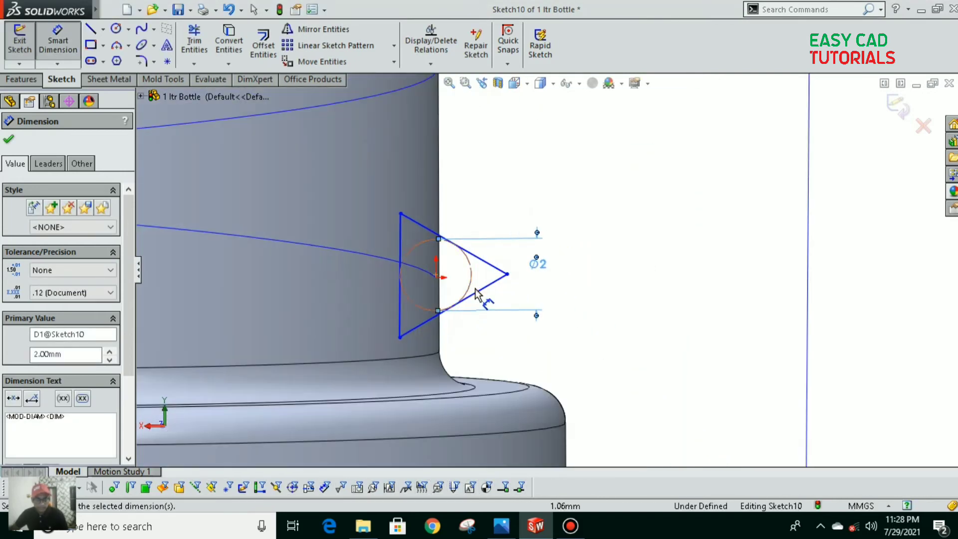
Round the triangle's outward-pointing corner with a 0.5 mm sketch fillet
{"action": "left_click", "coordinate": [141, 60]}
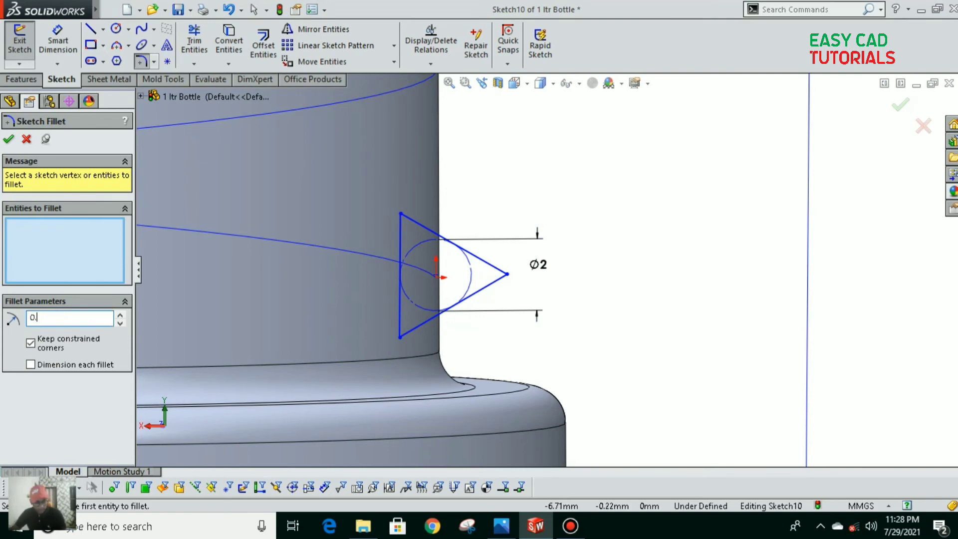
{"action": "left_click", "coordinate": [509, 275]}
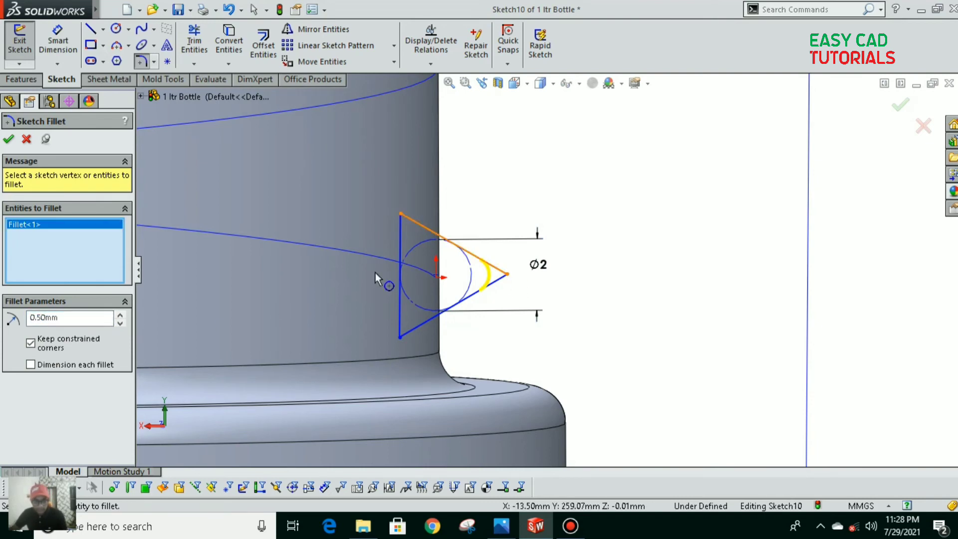
{"action": "left_click", "coordinate": [8, 140]}
{"action": "key", "text": "z"}
{"action": "key", "text": "z"}
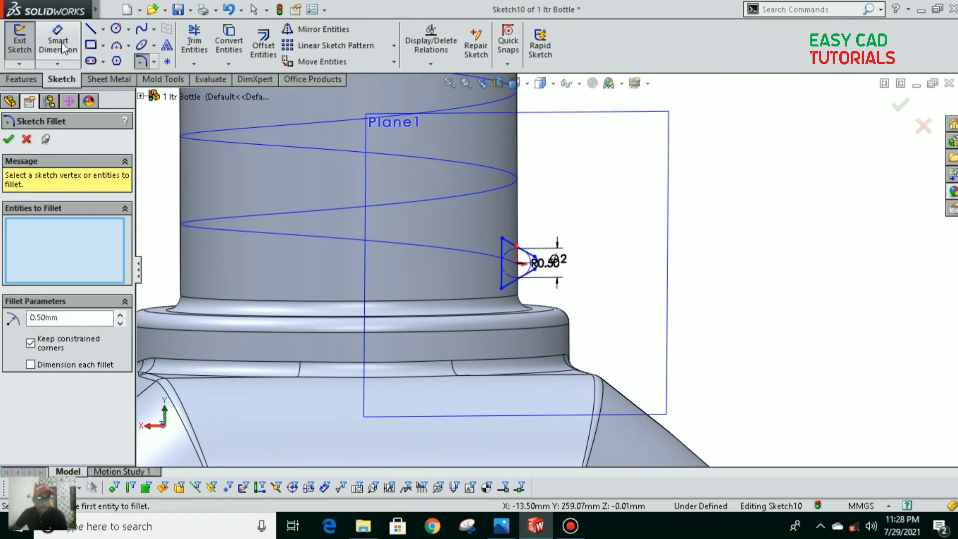
{"action": "left_click", "coordinate": [25, 141]}
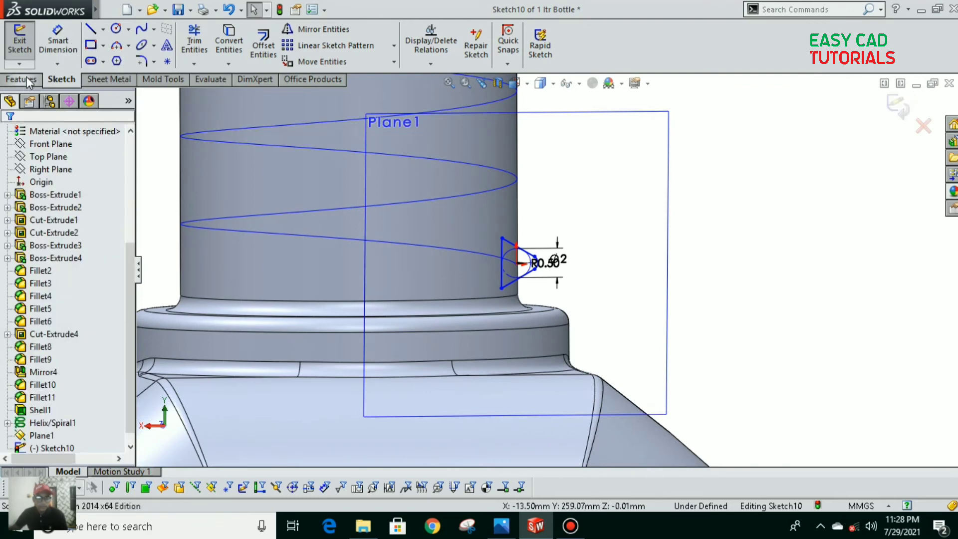
Exit the profile sketch and set up a swept boss using the triangle as profile and the helix as path
{"action": "left_click", "coordinate": [26, 78]}
{"action": "left_click", "coordinate": [59, 80]}
{"action": "left_click", "coordinate": [20, 45]}
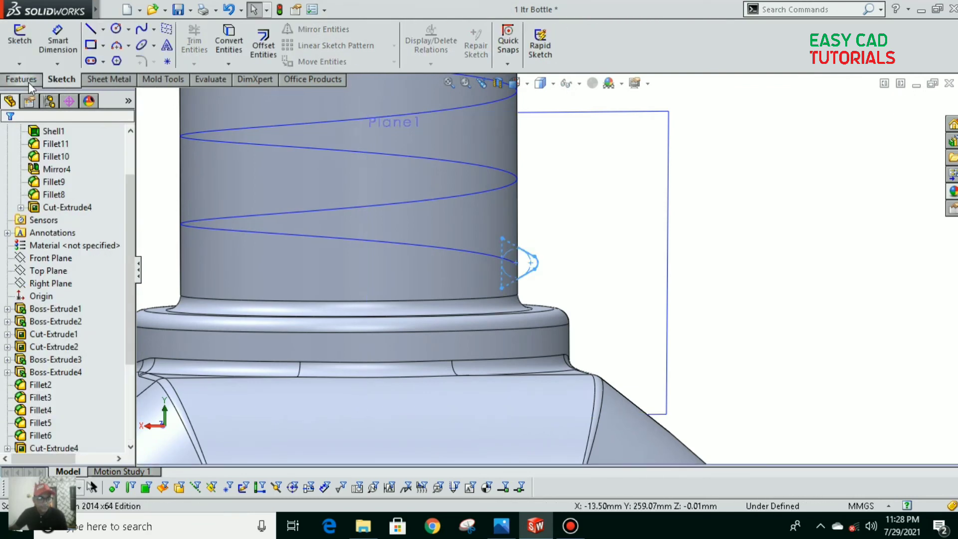
{"action": "left_click", "coordinate": [25, 80]}
{"action": "left_click", "coordinate": [124, 31]}
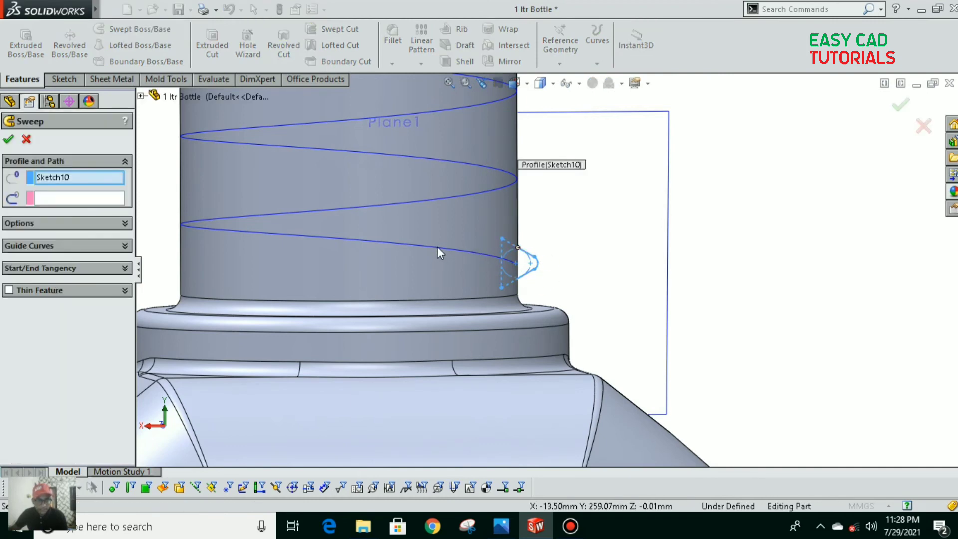
{"action": "left_click", "coordinate": [343, 154]}
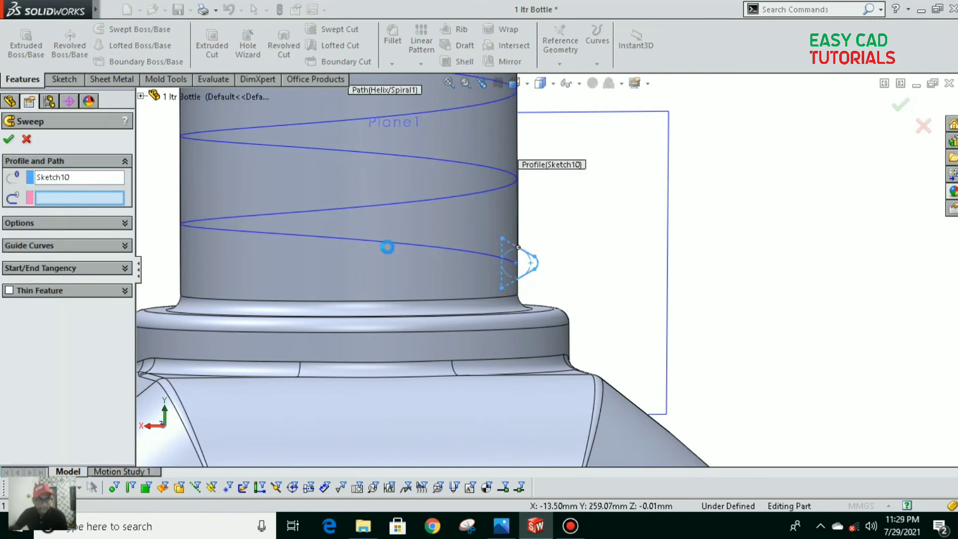
{"action": "scroll", "coordinate": [599, 275], "scroll_direction": "up", "scroll_amount": 3}
{"action": "scroll", "coordinate": [593, 172], "scroll_direction": "down", "scroll_amount": 3}
{"action": "middle_click_drag", "start_coordinate": [593, 171], "coordinate": [563, 229]}
Enable Align with end faces and Merge tangent faces for the sweep and create the neck thread
{"action": "left_click", "coordinate": [125, 223]}
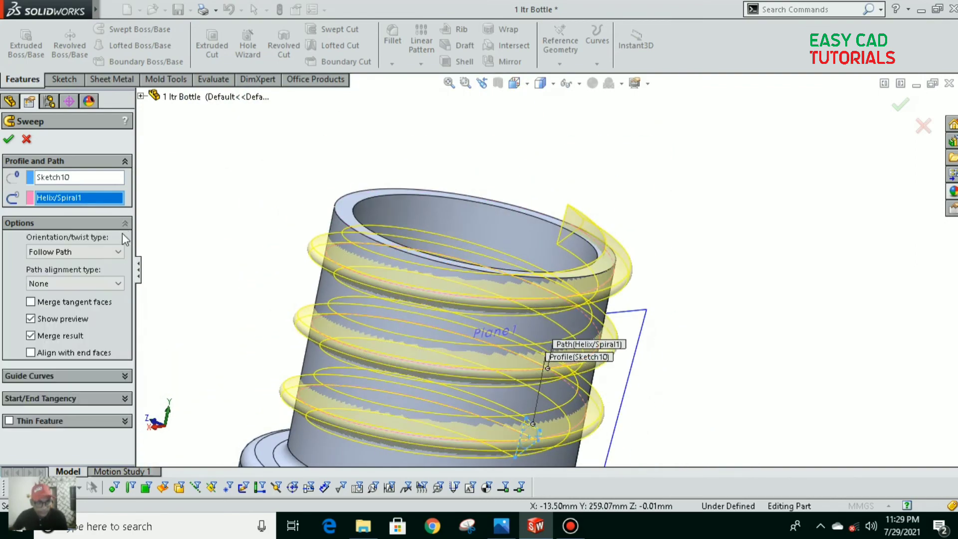
{"action": "left_click", "coordinate": [32, 353]}
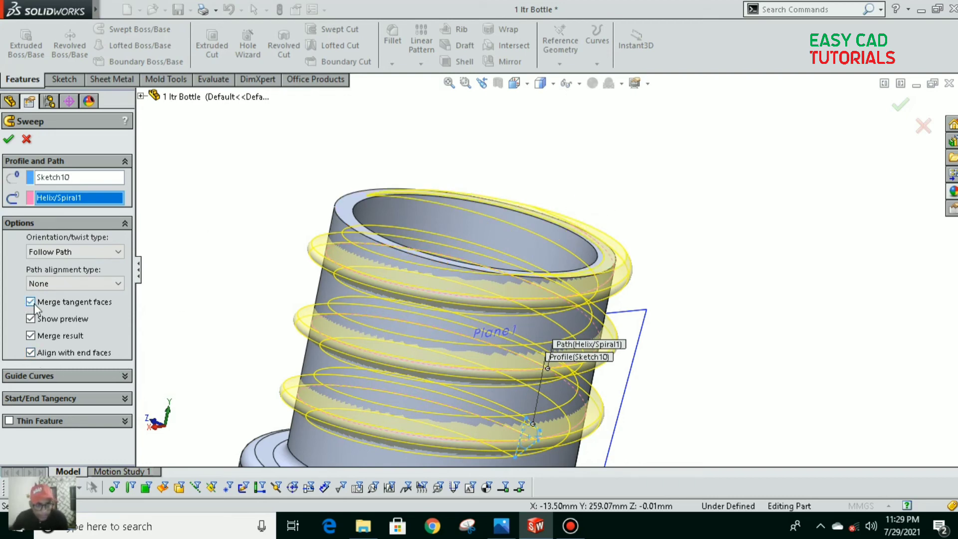
{"action": "left_click", "coordinate": [9, 141]}
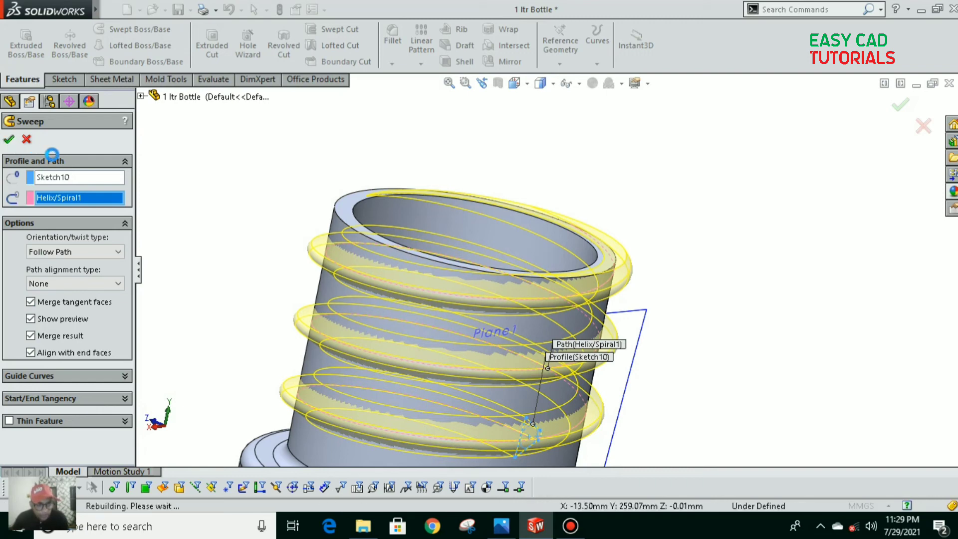
Hide the reference plane beside the bottle neck
{"action": "middle_click_drag", "start_coordinate": [220, 248], "coordinate": [482, 287]}
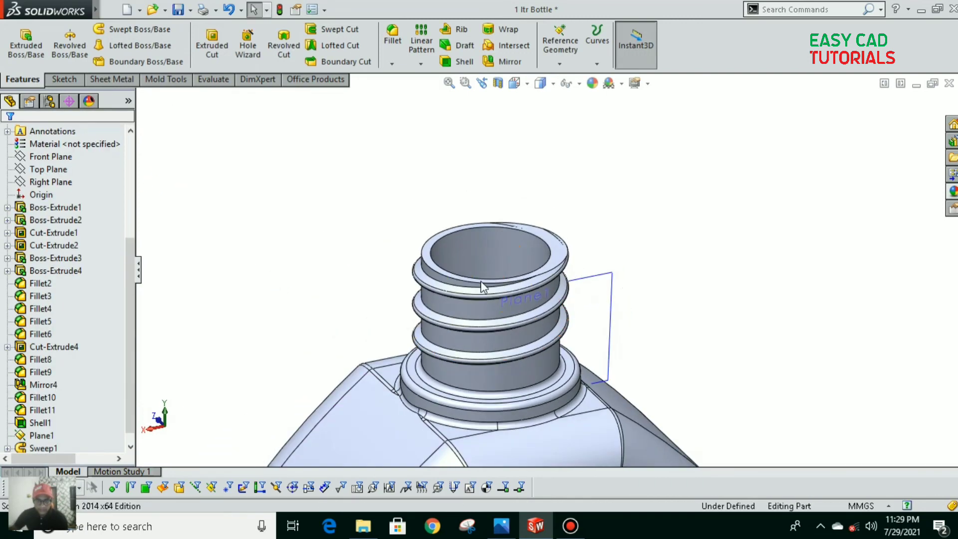
{"action": "left_click", "coordinate": [613, 281]}
{"action": "left_click", "coordinate": [684, 235]}
{"action": "scroll", "coordinate": [664, 323], "scroll_direction": "up", "scroll_amount": 7}
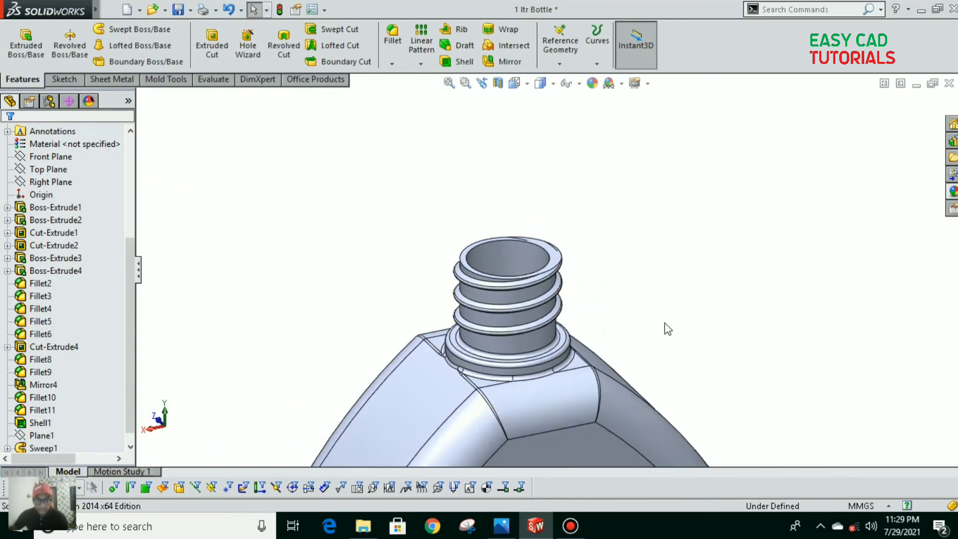
{"action": "scroll", "coordinate": [537, 279], "scroll_direction": "down", "scroll_amount": 10}
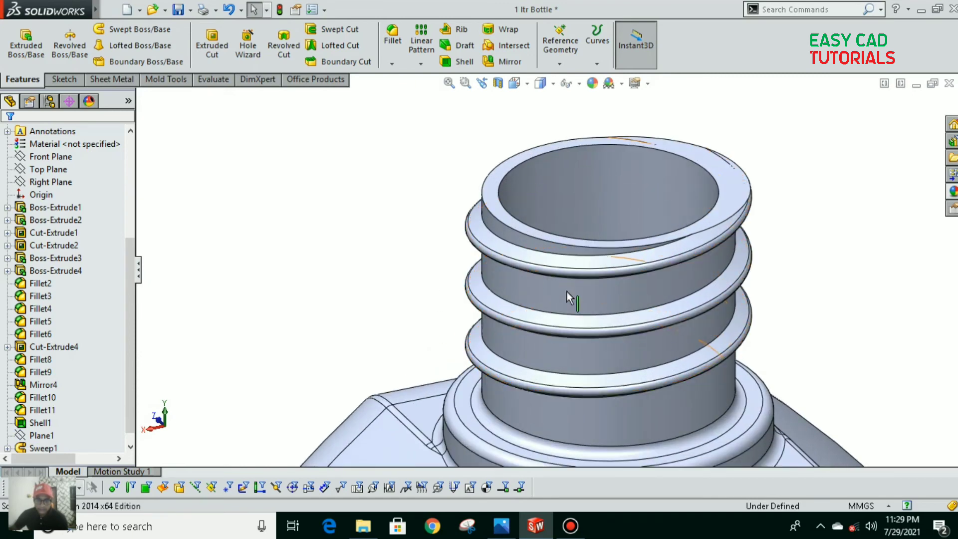
{"action": "scroll", "coordinate": [378, 305], "scroll_direction": "up", "scroll_amount": 10}
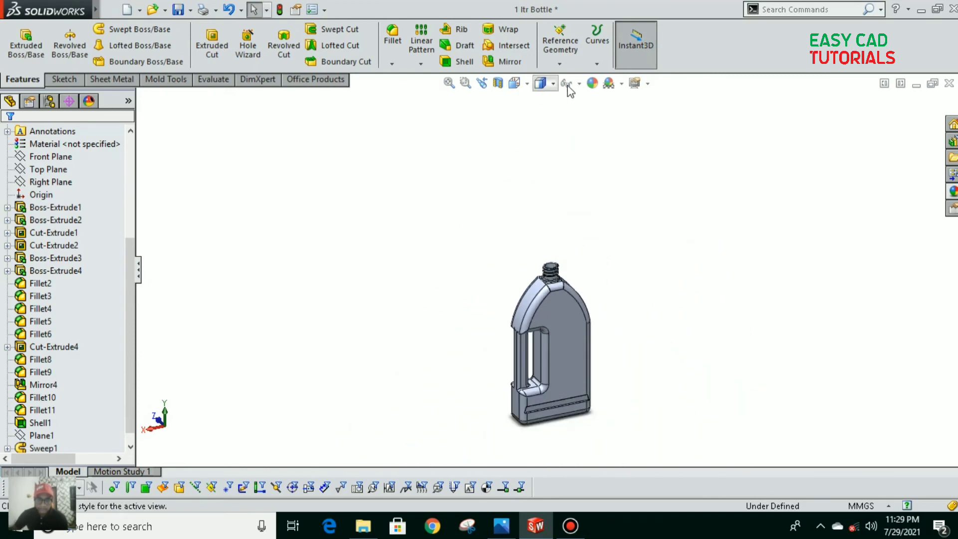
Display the bottle shaded without edges in an isometric view
{"action": "left_click", "coordinate": [553, 83]}
{"action": "left_click", "coordinate": [548, 119]}
{"action": "left_click", "coordinate": [515, 85]}
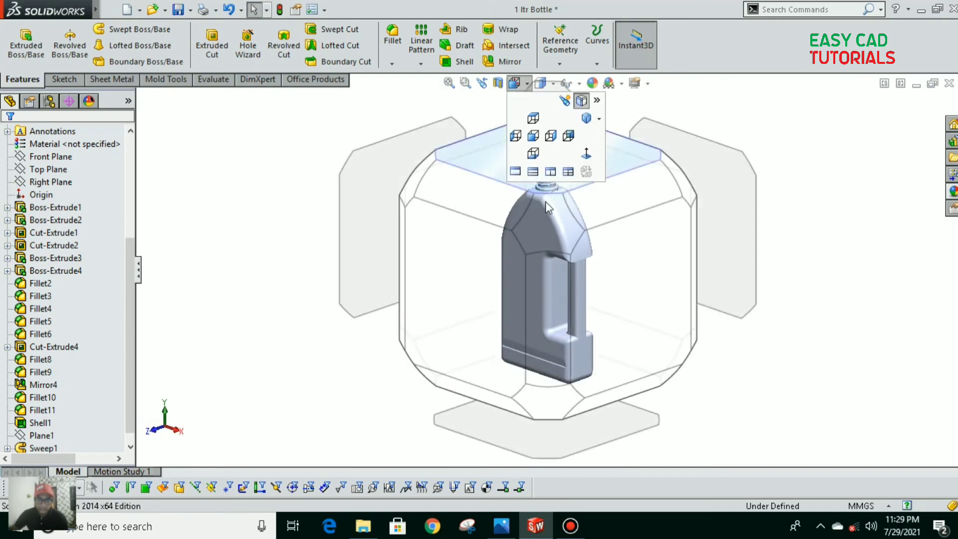
{"action": "left_click", "coordinate": [545, 201]}
Try a grey gradient scene and a dark floor scene as the background behind the bottle
{"action": "left_click", "coordinate": [622, 83]}
{"action": "left_click", "coordinate": [641, 156]}
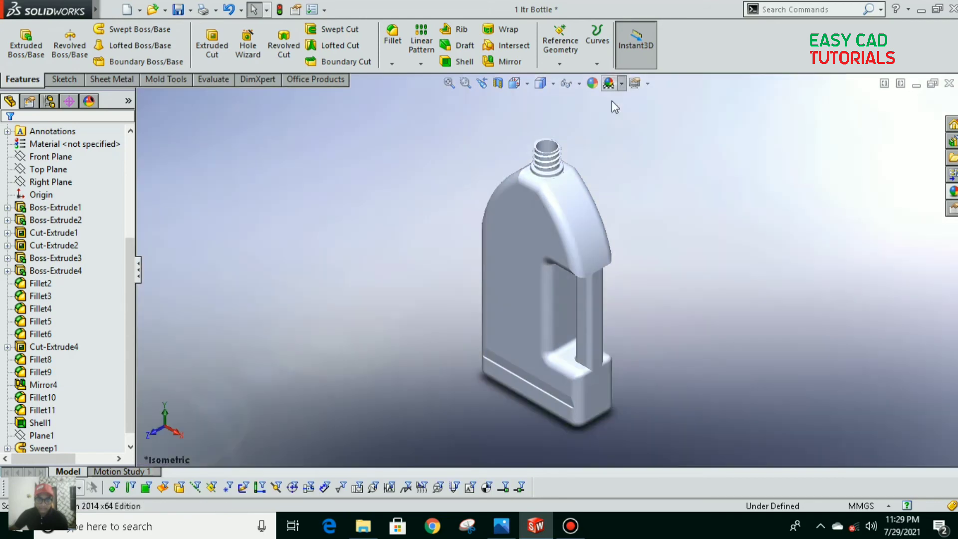
{"action": "left_click", "coordinate": [621, 84]}
{"action": "left_click", "coordinate": [624, 211]}
{"action": "scroll", "coordinate": [588, 223], "scroll_direction": "up", "scroll_amount": 1}
{"action": "scroll", "coordinate": [587, 225], "scroll_direction": "down", "scroll_amount": 3}
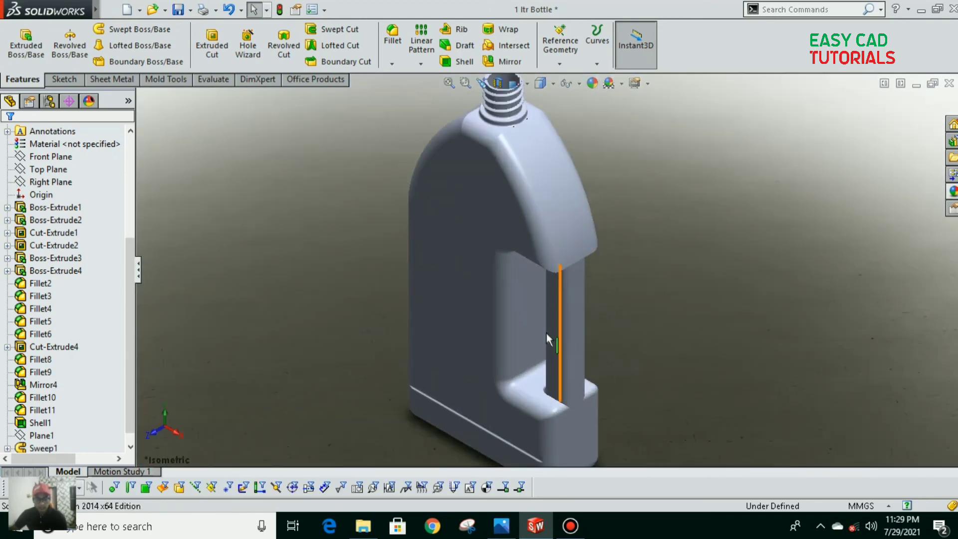
{"action": "scroll", "coordinate": [544, 330], "scroll_direction": "up", "scroll_amount": 1}
{"action": "scroll", "coordinate": [463, 136], "scroll_direction": "up", "scroll_amount": 1}
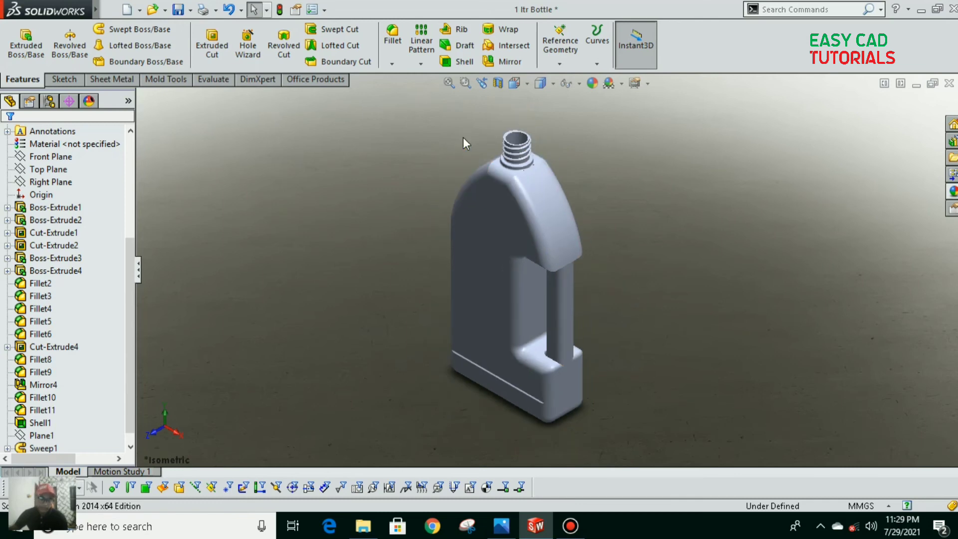
{"action": "scroll", "coordinate": [464, 137], "scroll_direction": "down", "scroll_amount": 1}
{"action": "scroll", "coordinate": [632, 362], "scroll_direction": "up", "scroll_amount": 1}
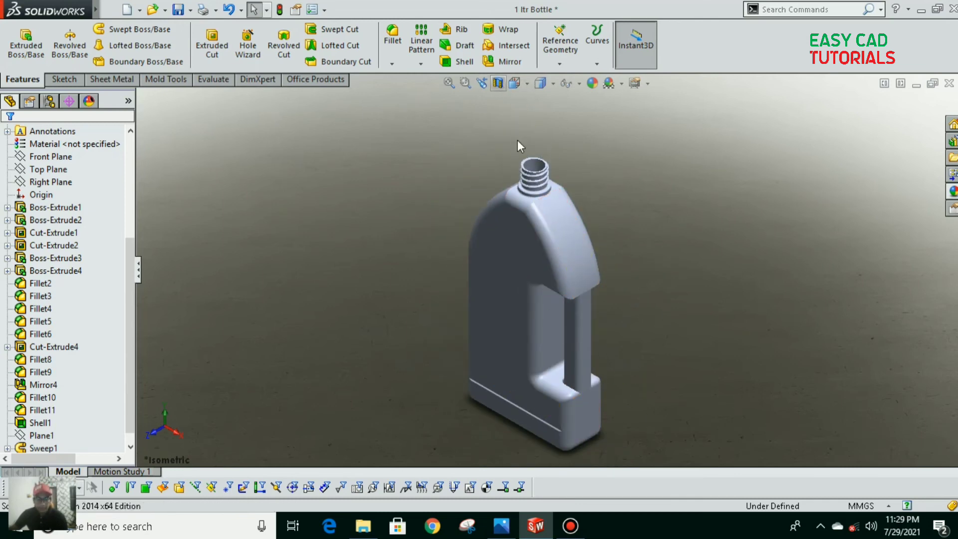
Inspect the bottle's hollow interior with a temporary section on the Front Plane at a 16 mm offset
{"action": "left_click", "coordinate": [498, 83]}
{"action": "left_click_drag", "start_coordinate": [519, 303], "coordinate": [524, 300]}
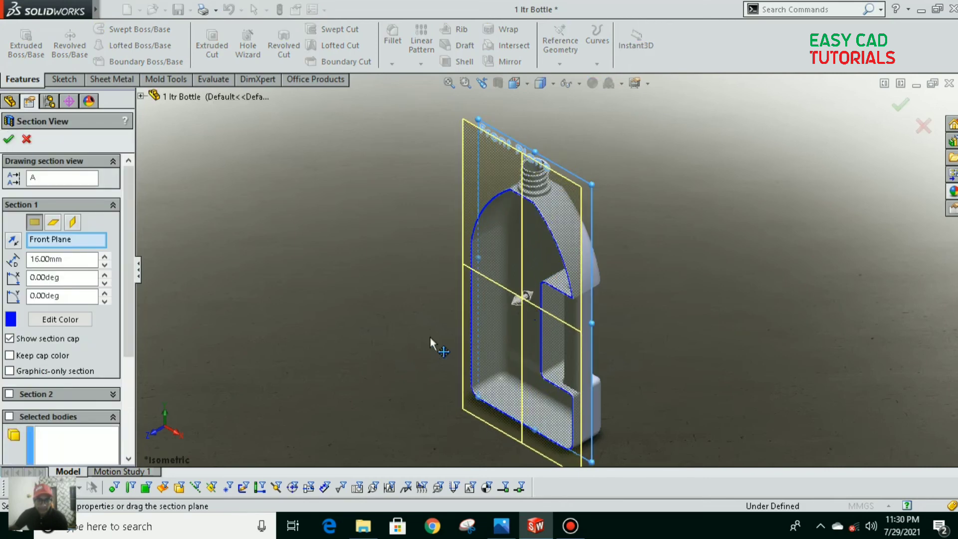
{"action": "middle_click_drag", "start_coordinate": [448, 368], "coordinate": [440, 329]}
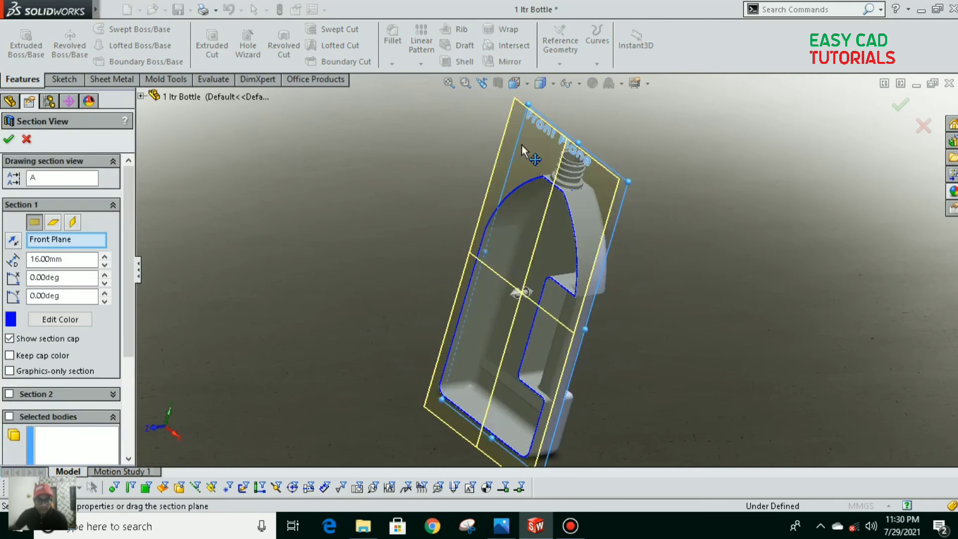
{"action": "left_click", "coordinate": [27, 140]}
Restore the isometric view and apply a plain white scene behind the bottle
{"action": "left_click", "coordinate": [521, 82]}
{"action": "left_click", "coordinate": [560, 233]}
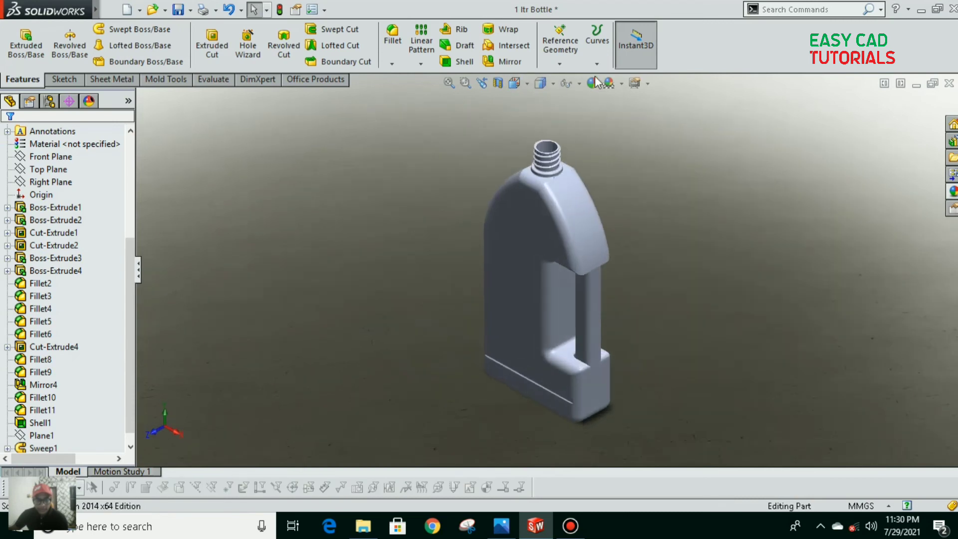
{"action": "left_click", "coordinate": [621, 83]}
{"action": "left_click", "coordinate": [636, 118]}
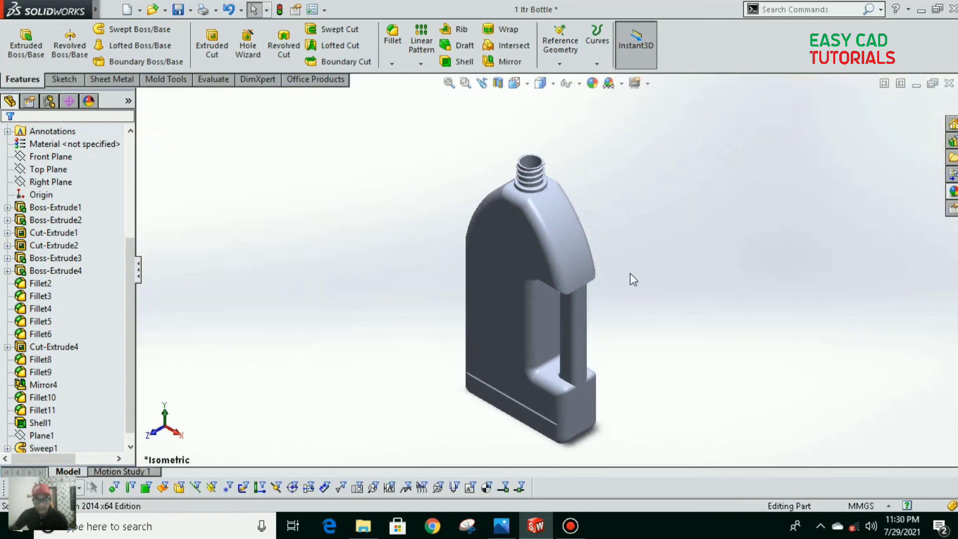
Hide the feature tree and turn on the perspective display of the bottle
{"action": "key", "text": "F9"}
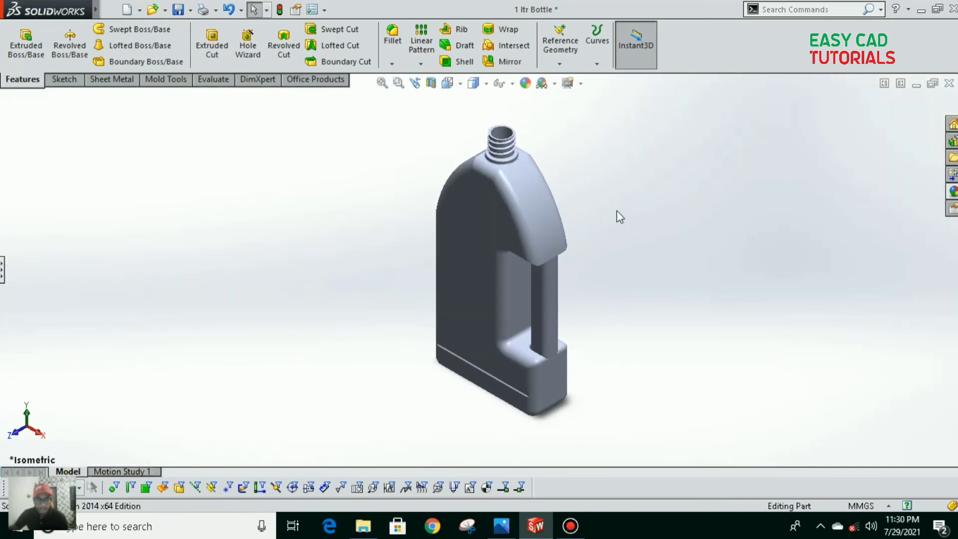
{"action": "left_click", "coordinate": [581, 83]}
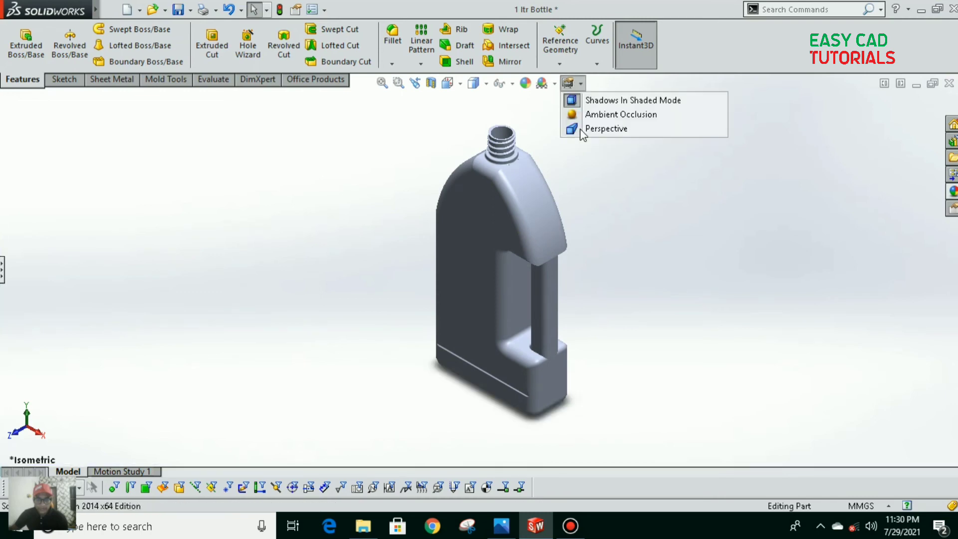
{"action": "left_click", "coordinate": [582, 128]}
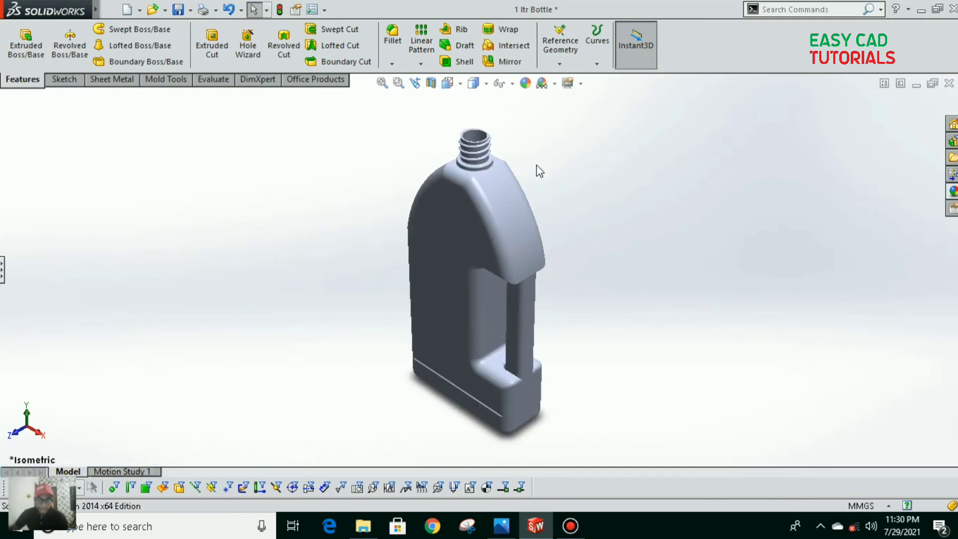
Load the PhotoView 360 add-in to make the rendering tools available
{"action": "left_click", "coordinate": [325, 9]}
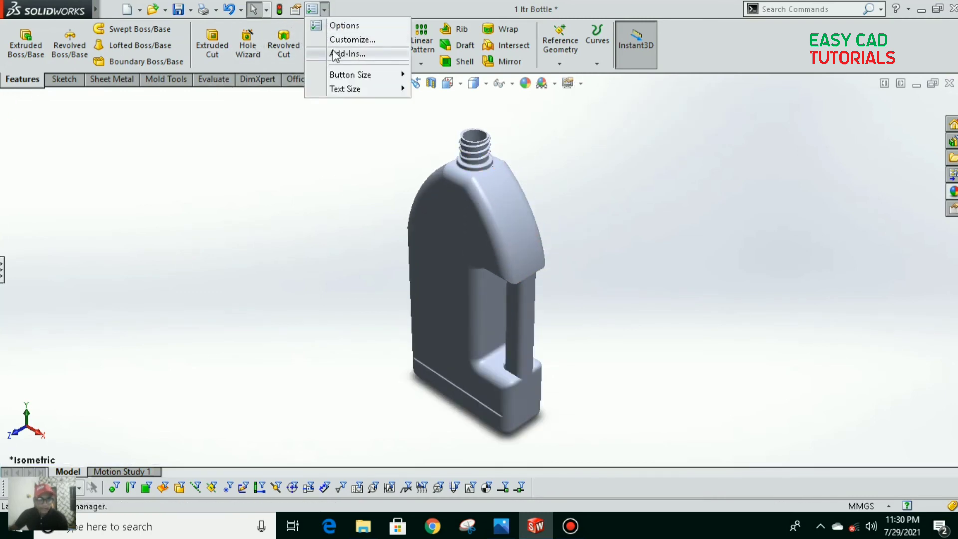
{"action": "left_click", "coordinate": [362, 55]}
{"action": "left_click", "coordinate": [354, 242]}
{"action": "left_click", "coordinate": [354, 334]}
{"action": "left_click", "coordinate": [425, 488]}
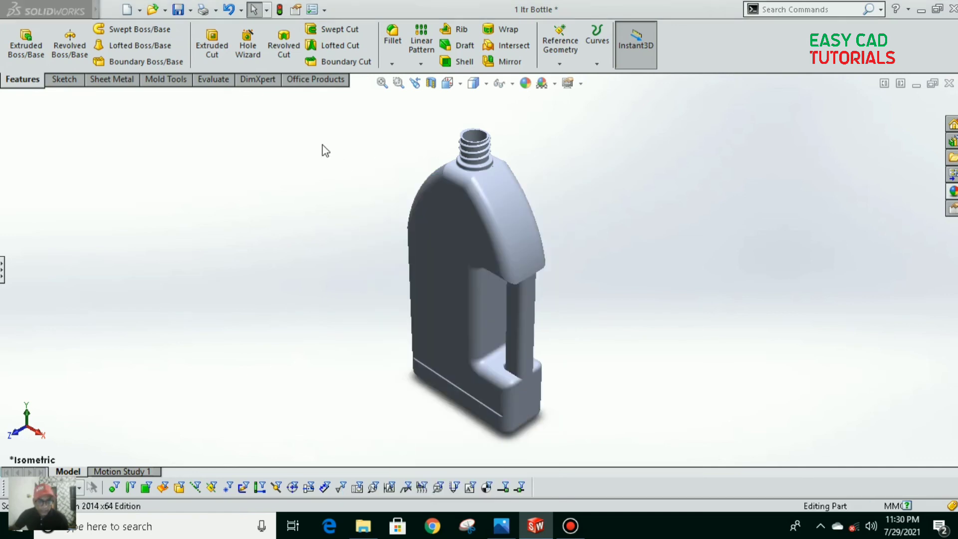
Open a PhotoView 360 preview render of the bottle and close it again
{"action": "left_click", "coordinate": [309, 79]}
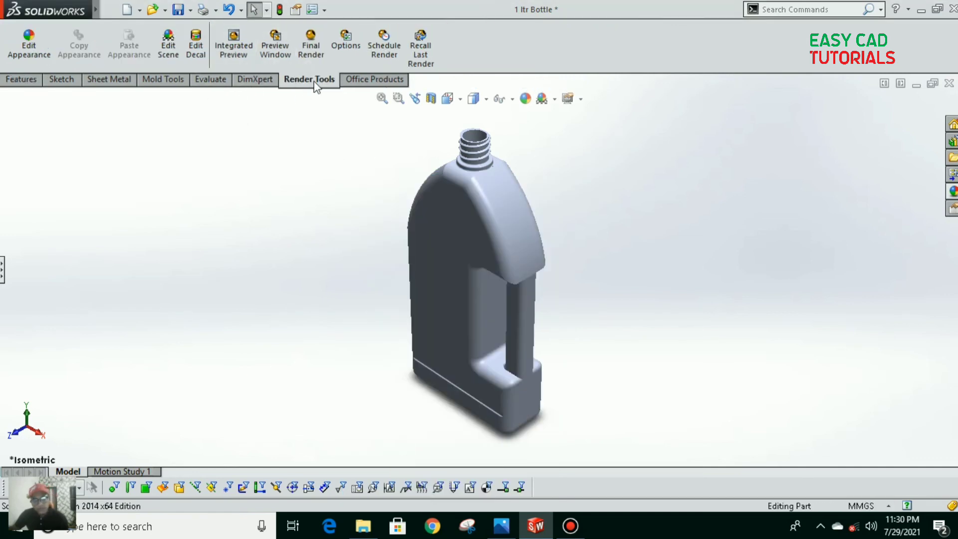
{"action": "left_click", "coordinate": [275, 50]}
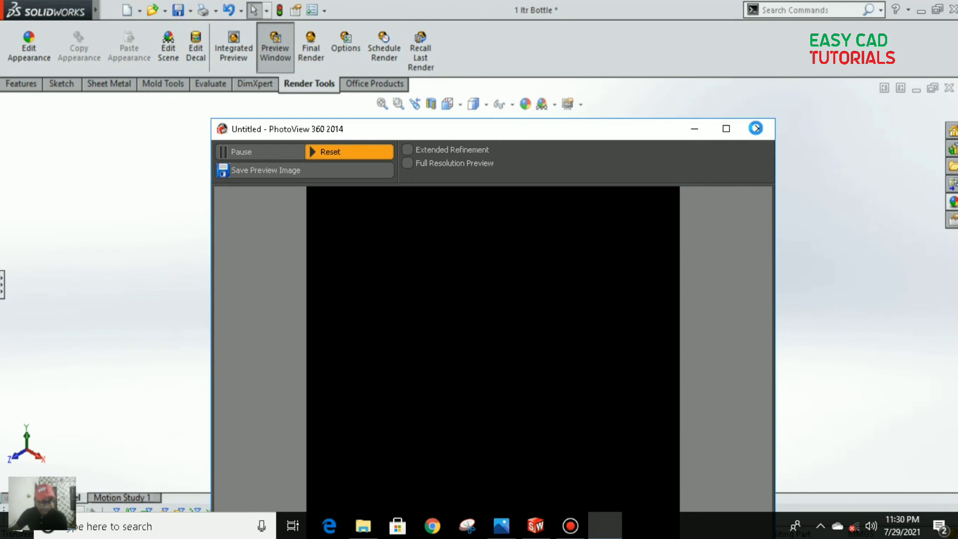
{"action": "left_click", "coordinate": [756, 128]}
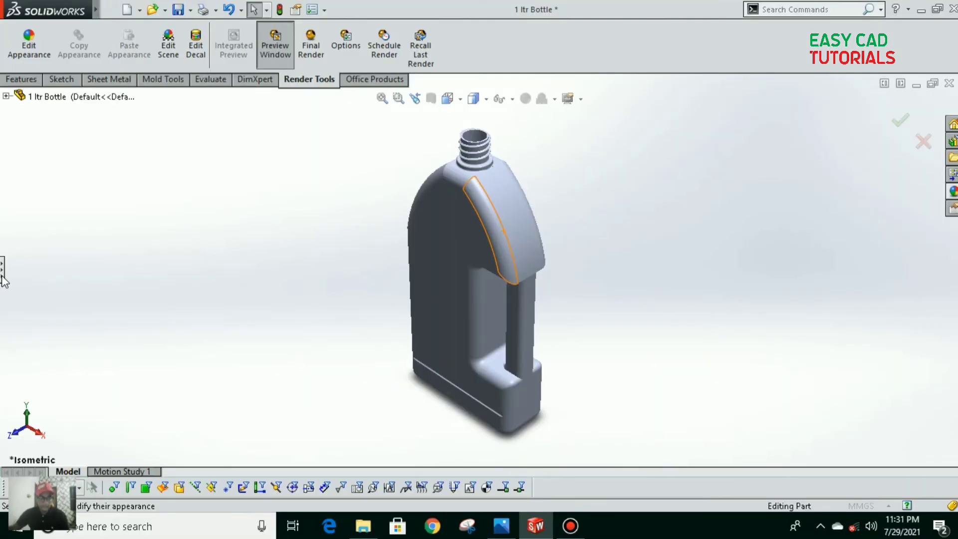
Try the cream and white high gloss plastic appearances on the whole bottle
{"action": "left_click", "coordinate": [2, 272]}
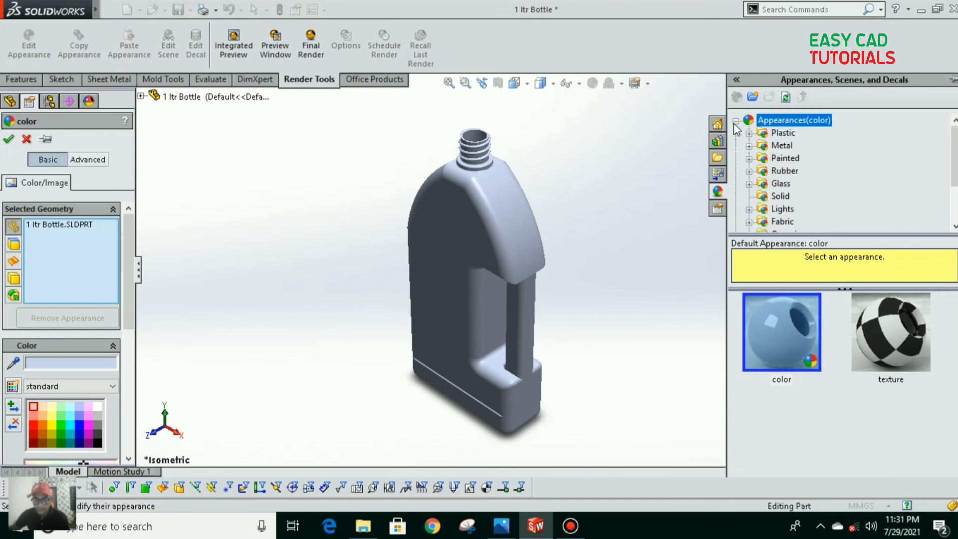
{"action": "left_click", "coordinate": [750, 159]}
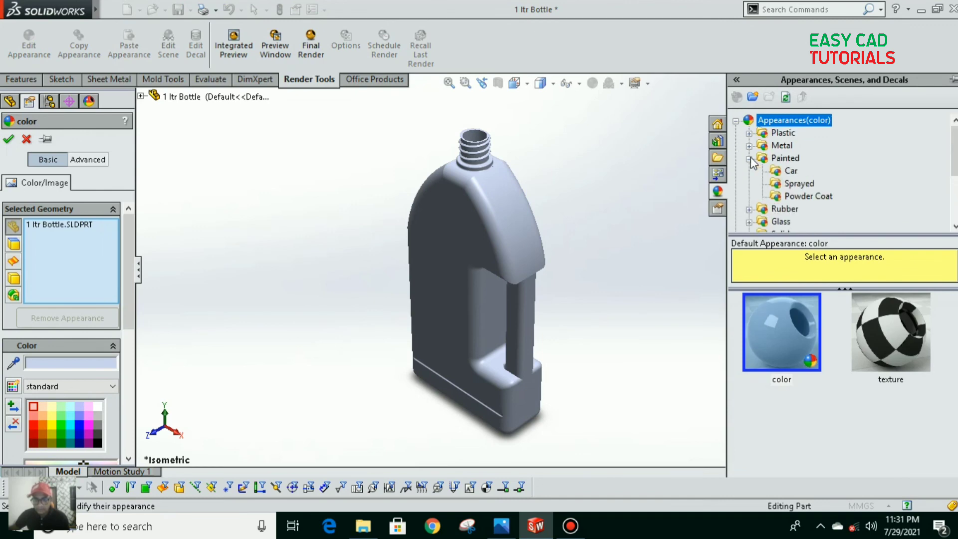
{"action": "double_click", "coordinate": [762, 134]}
{"action": "left_click", "coordinate": [792, 135]}
{"action": "left_click", "coordinate": [873, 326]}
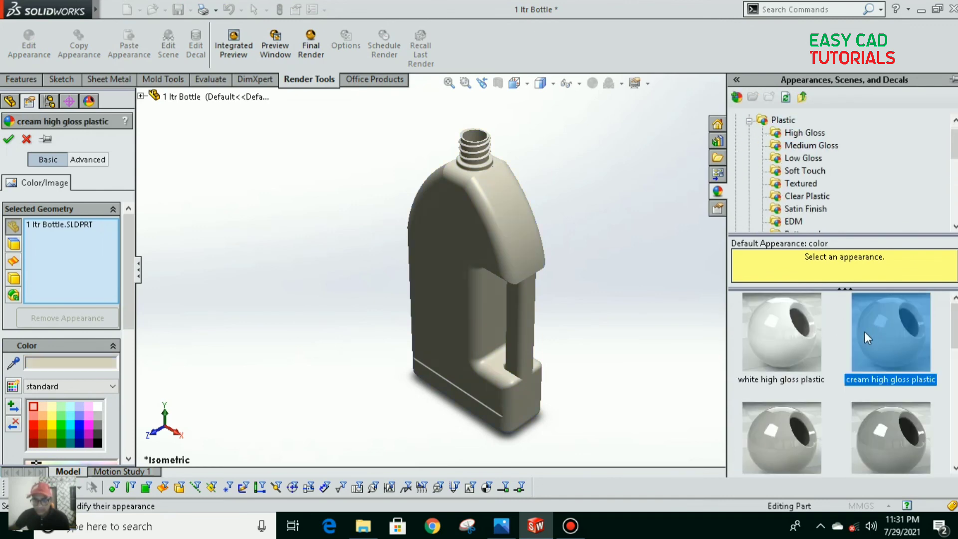
{"action": "left_click", "coordinate": [782, 332]}
{"action": "double_click", "coordinate": [782, 120]}
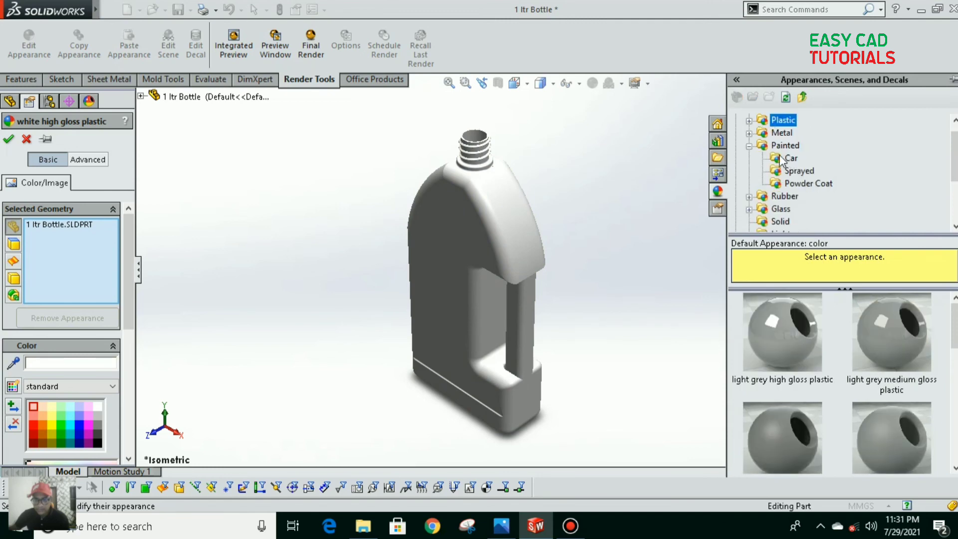
Apply the white car paint appearance to the whole bottle
{"action": "left_click", "coordinate": [781, 158]}
{"action": "left_click", "coordinate": [877, 365]}
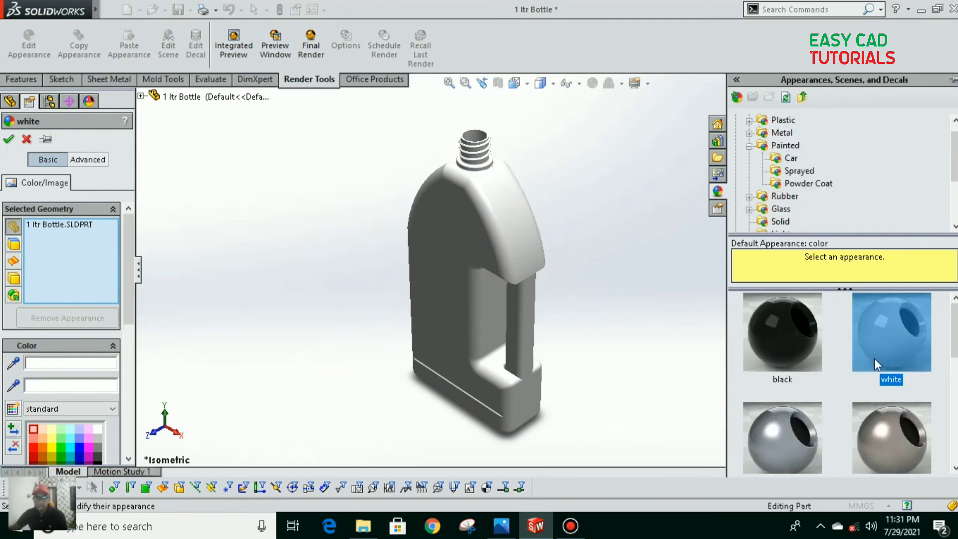
{"action": "left_click", "coordinate": [8, 140]}
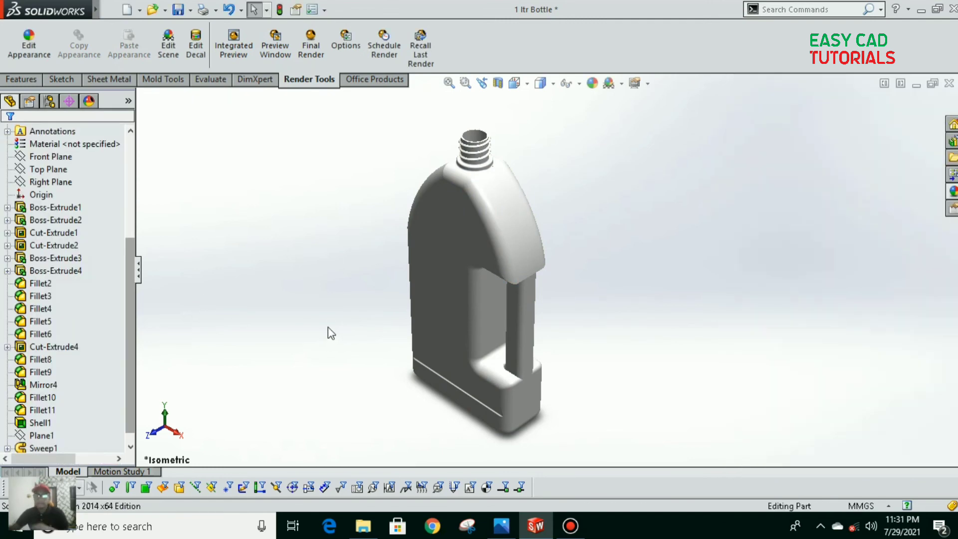
Open a PhotoView 360 preview of the bottle and try the Backdrop - Grey with Overhead Light scene
{"action": "left_click", "coordinate": [272, 46]}
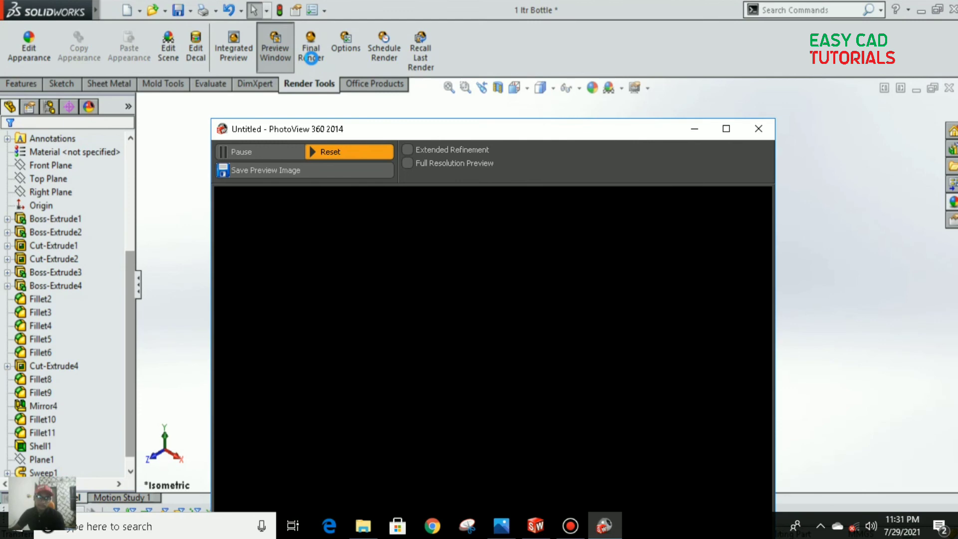
{"action": "left_click", "coordinate": [311, 59]}
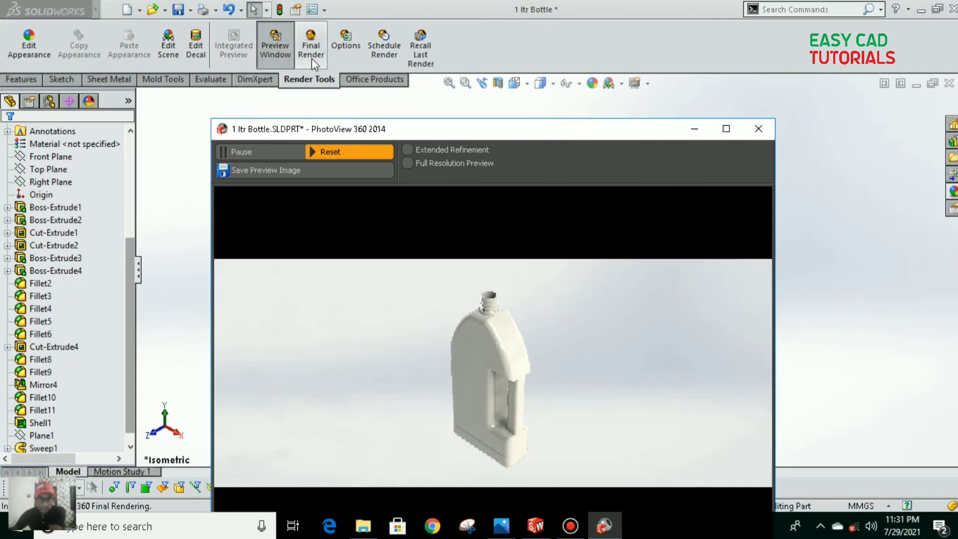
{"action": "left_click", "coordinate": [621, 84]}
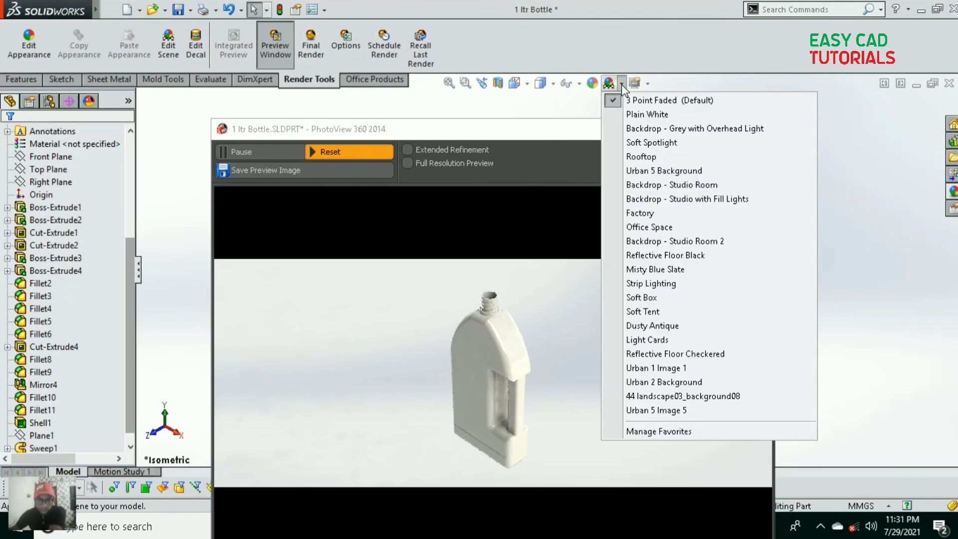
{"action": "left_click", "coordinate": [649, 129]}
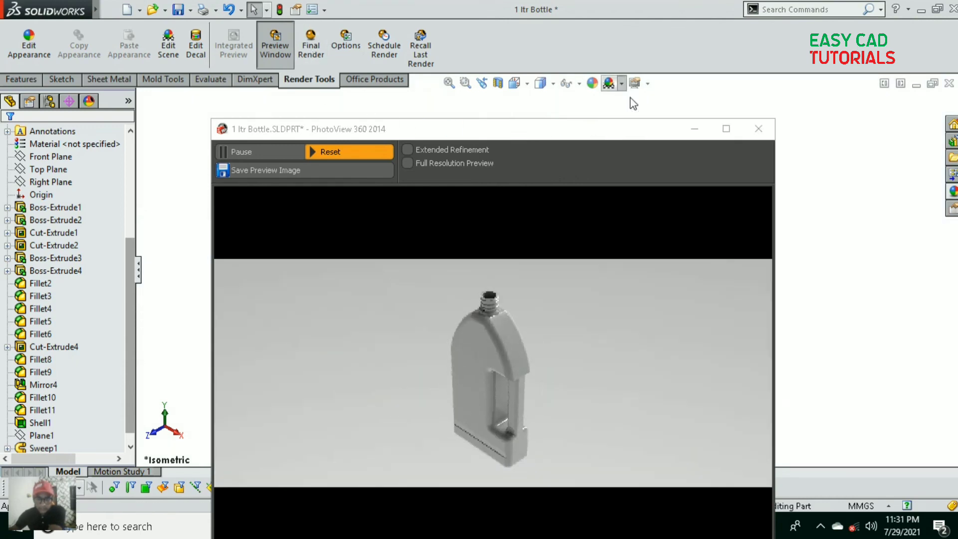
Run the final render of the white bottle in the 3 Point Faded scene and inspect it at 100% zoom
{"action": "left_click", "coordinate": [305, 49]}
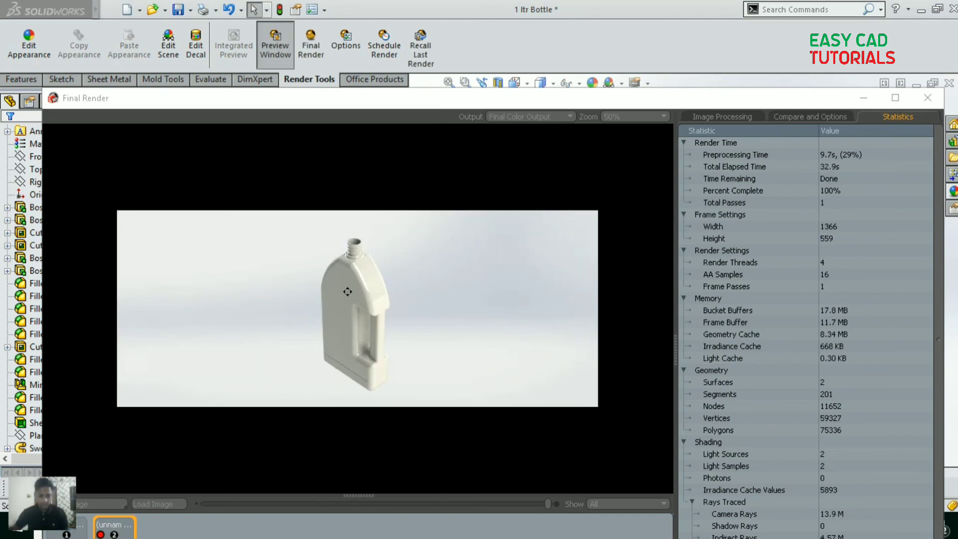
{"action": "scroll", "coordinate": [348, 292], "scroll_direction": "up", "scroll_amount": 2}
{"action": "scroll", "coordinate": [355, 319], "scroll_direction": "down", "scroll_amount": 1}
{"action": "left_click_drag", "start_coordinate": [374, 315], "coordinate": [360, 312]}
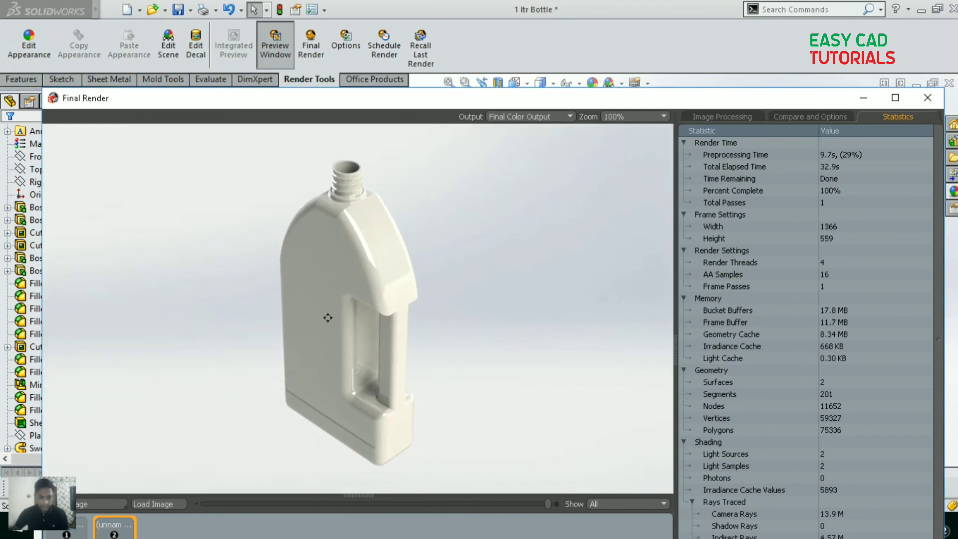
Save the rendered image as the JPEG "Lifebuoy bottle" in the Bottle design 1 Ltr folder and close the final render
{"action": "left_click", "coordinate": [102, 505]}
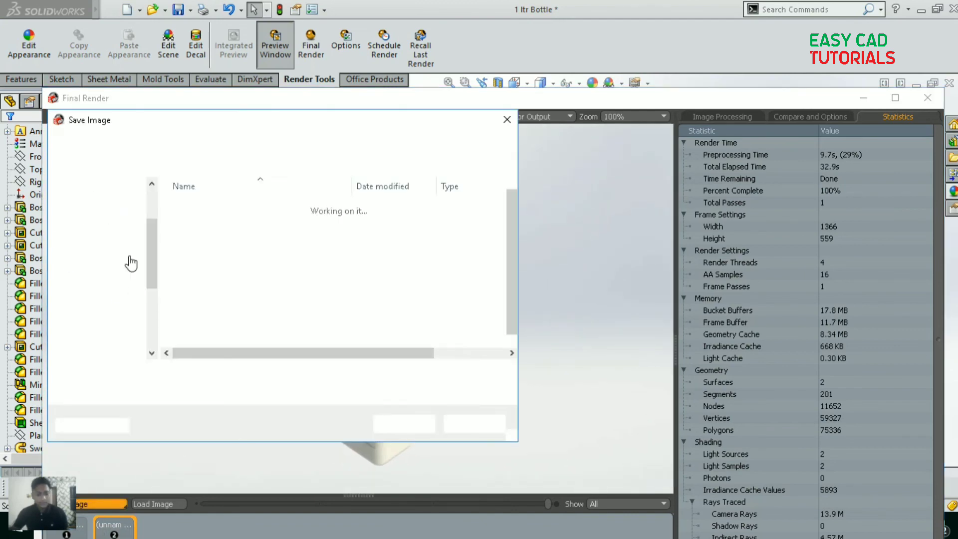
{"action": "left_click", "coordinate": [114, 219]}
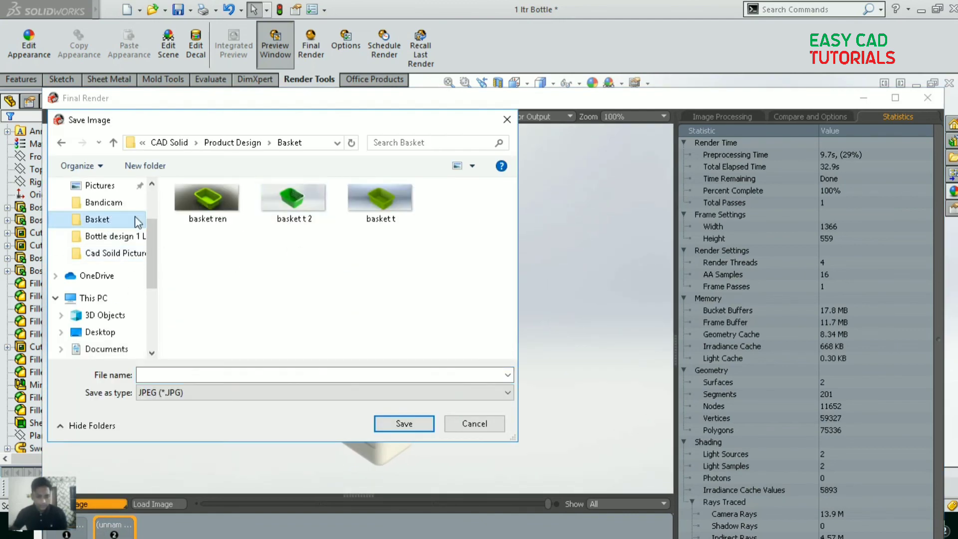
{"action": "left_click", "coordinate": [113, 238]}
{"action": "left_click", "coordinate": [215, 220]}
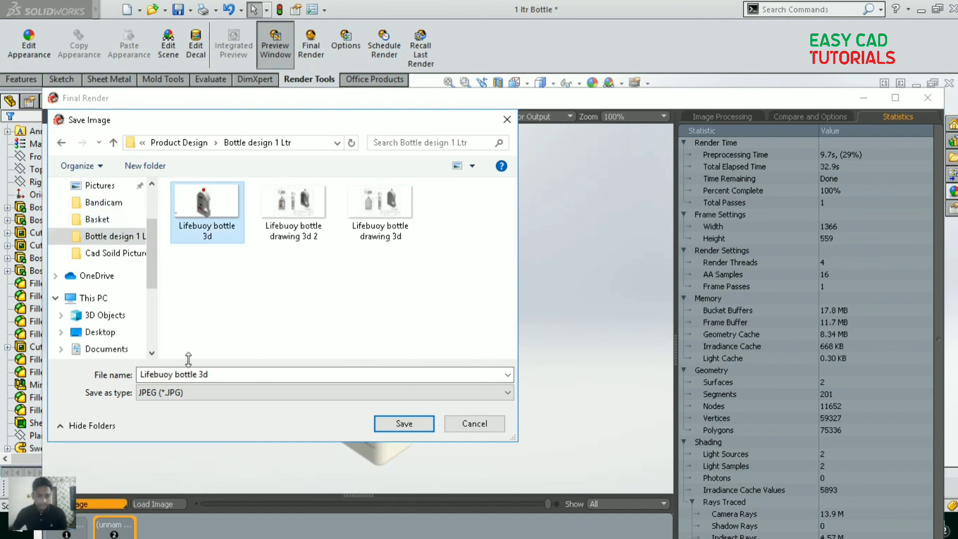
{"action": "double_click", "coordinate": [218, 375]}
{"action": "key", "text": "BackSpace"}
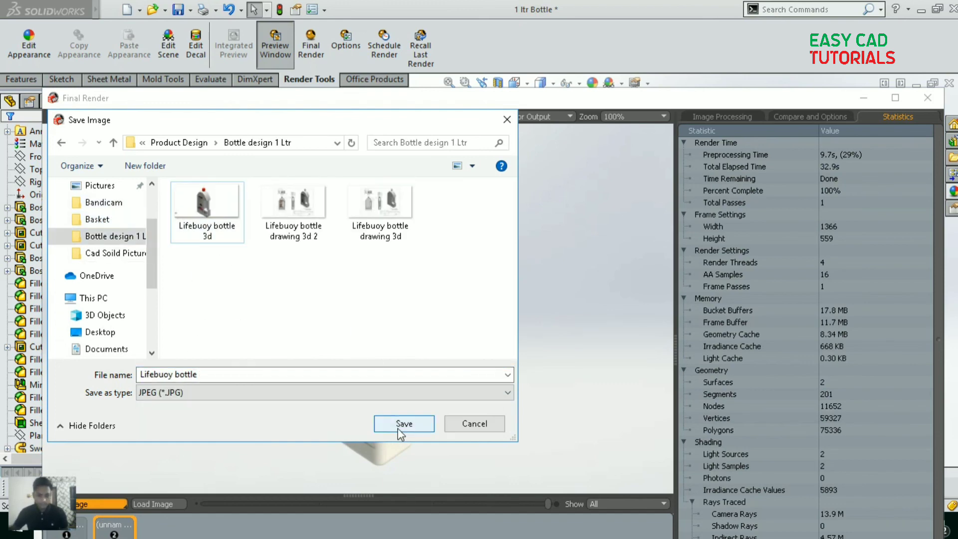
{"action": "left_click", "coordinate": [397, 422]}
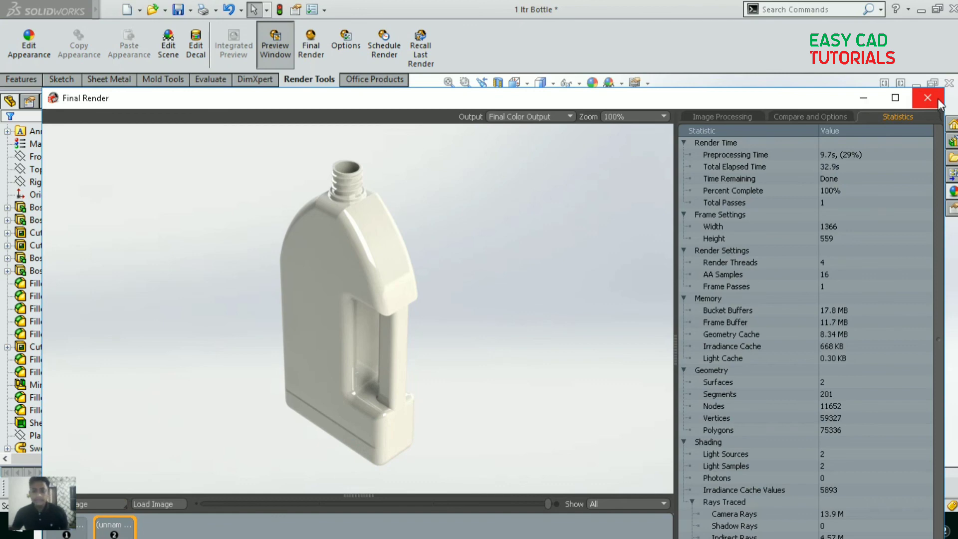
{"action": "left_click", "coordinate": [928, 98]}
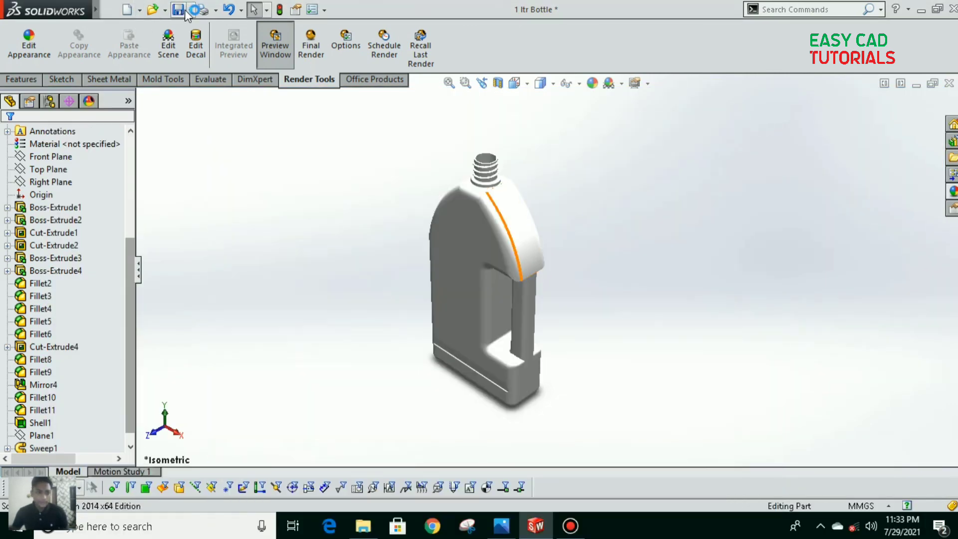
{"action": "left_click", "coordinate": [189, 12]}
{"action": "left_click", "coordinate": [207, 39]}
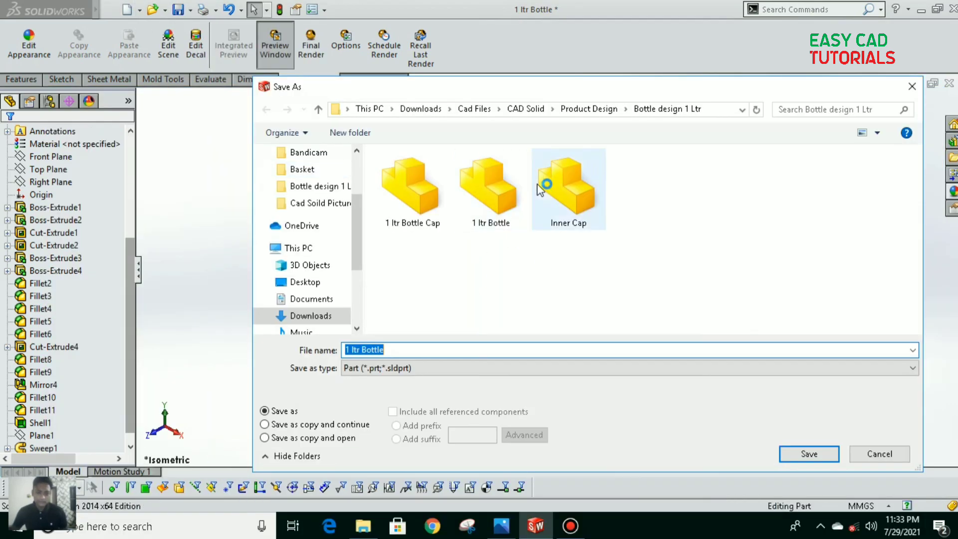
{"action": "left_click", "coordinate": [881, 454]}
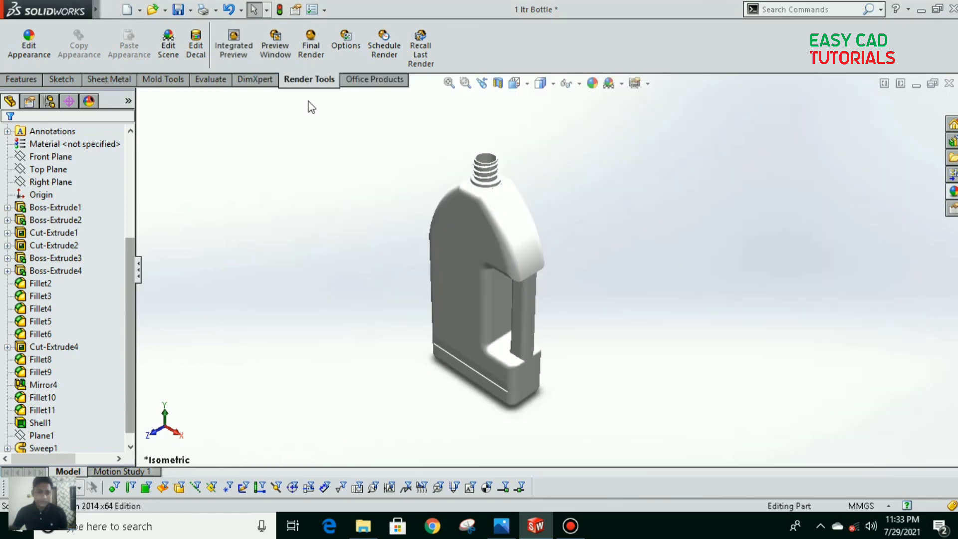
Save the 1 ltr Bottle part under its existing name
{"action": "left_click", "coordinate": [179, 8]}
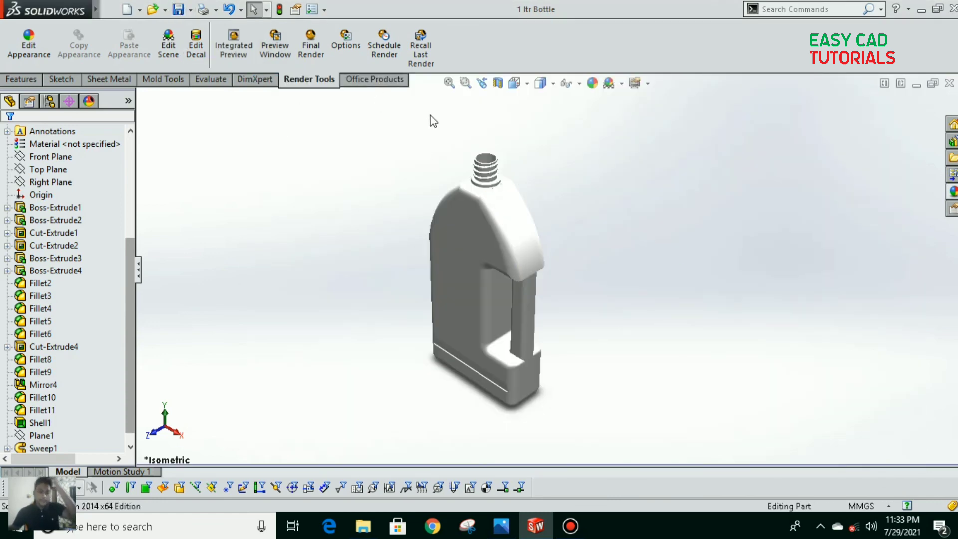